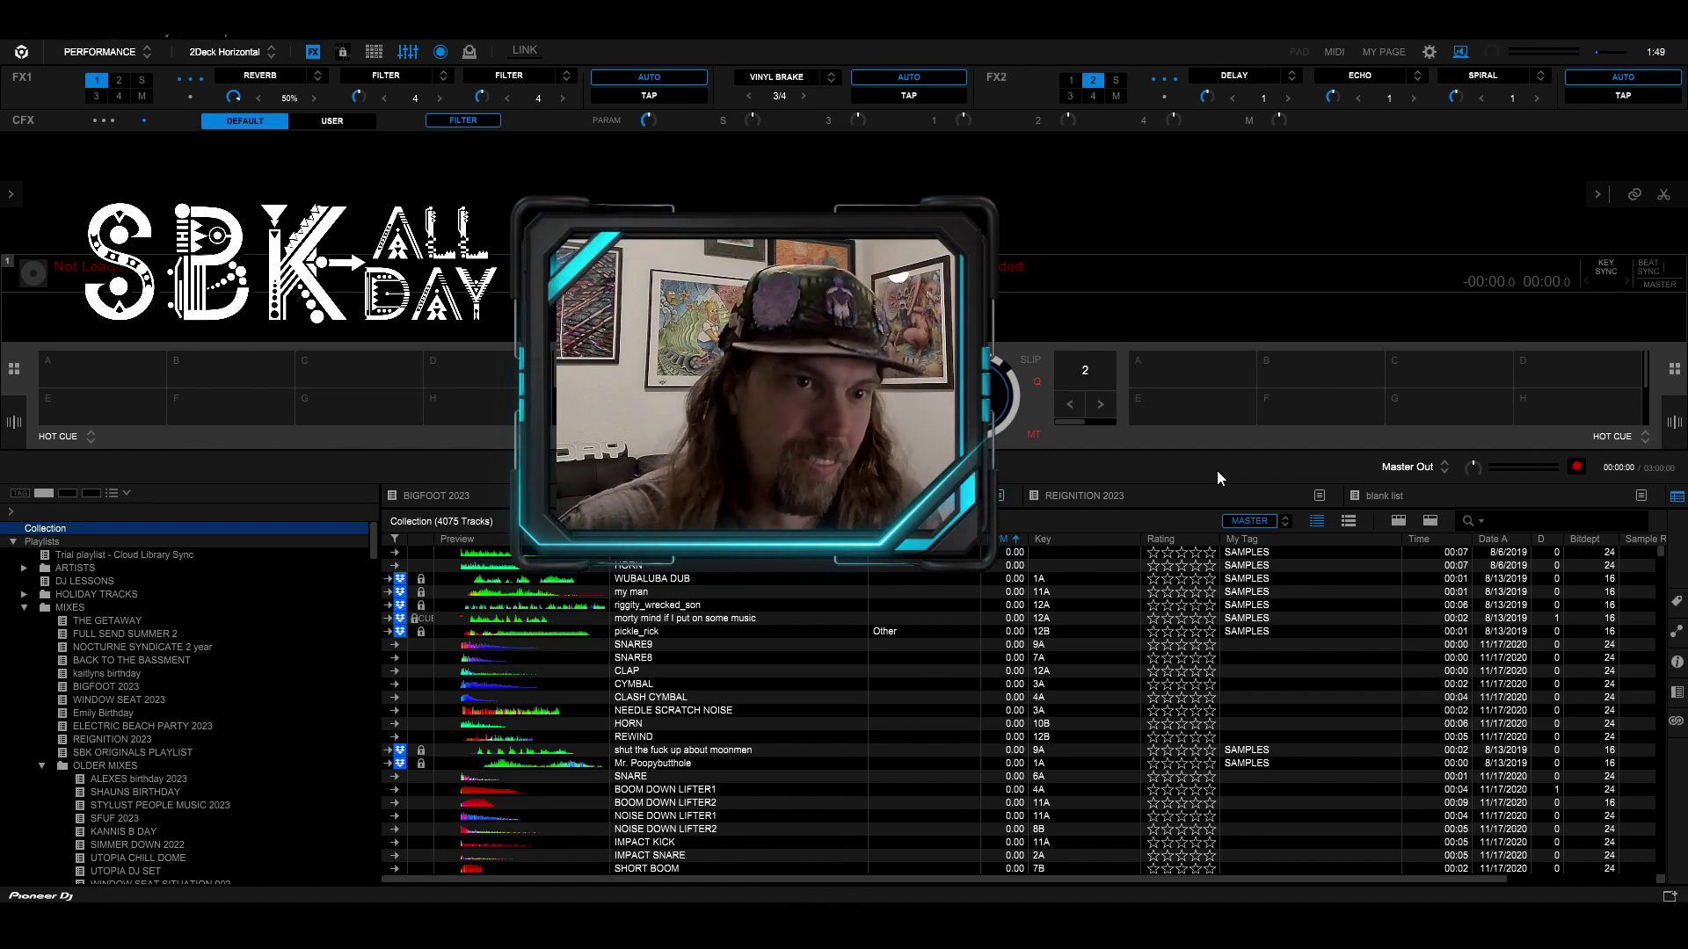
Step: Show the My Tag genre list beside the collection, sized so the My Tag column stays visible
{"action": "key", "text": "space"}
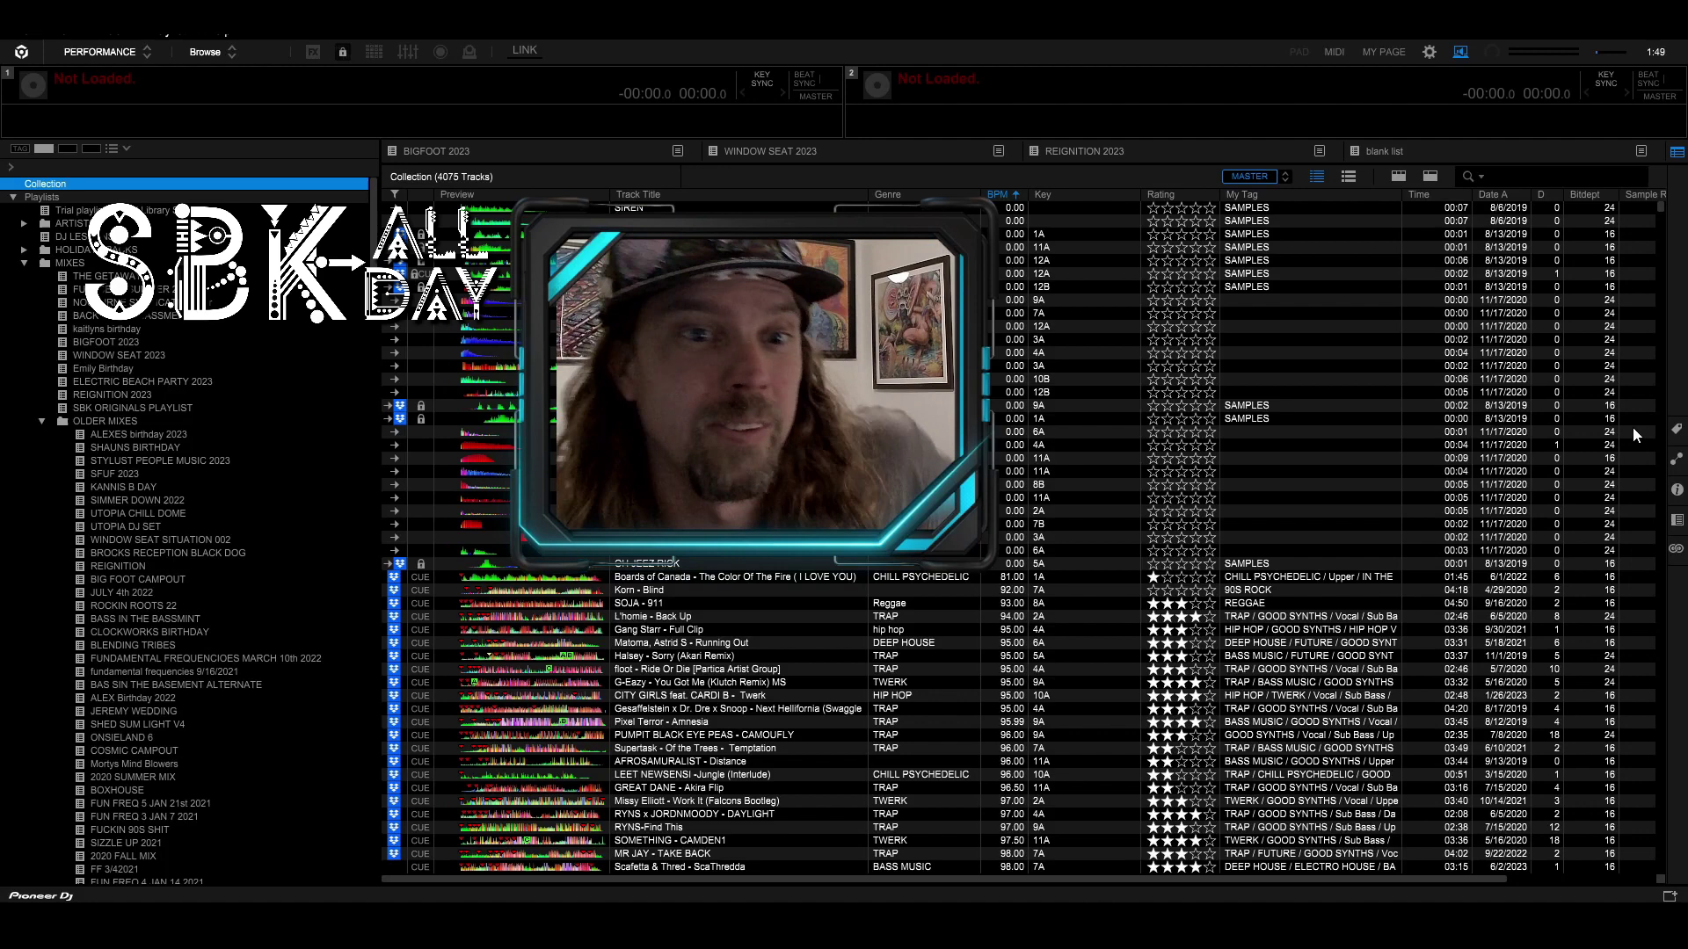
{"action": "left_click", "coordinate": [1676, 428]}
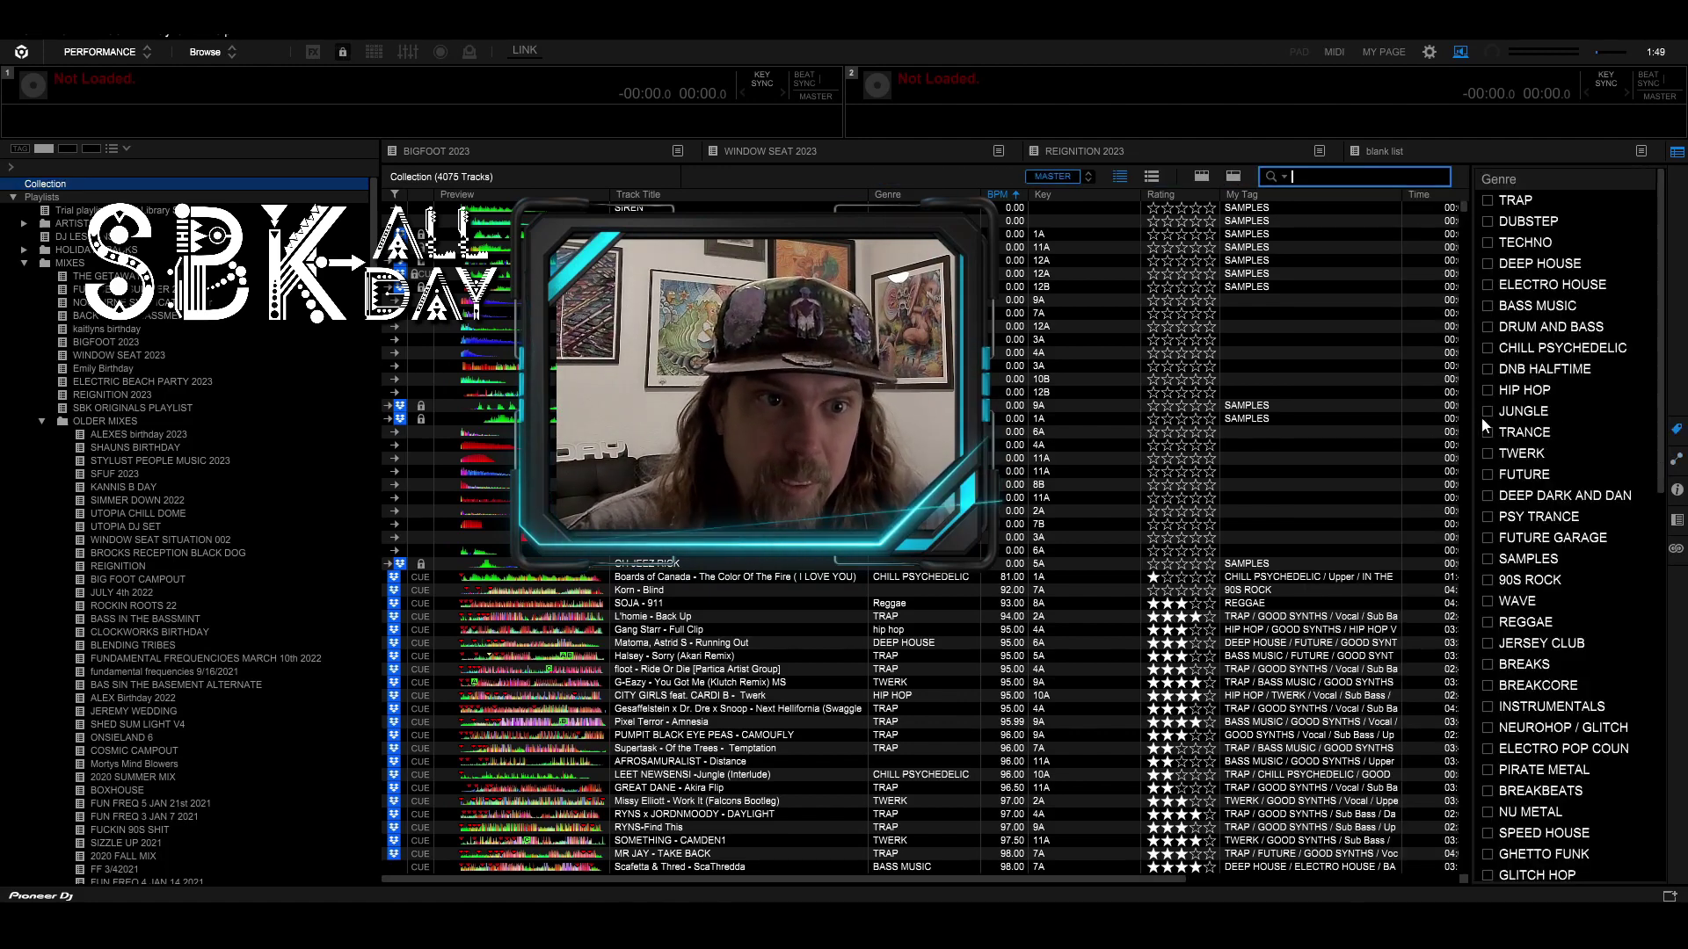
{"action": "left_click_drag", "start_coordinate": [1467, 416], "coordinate": [1196, 432]}
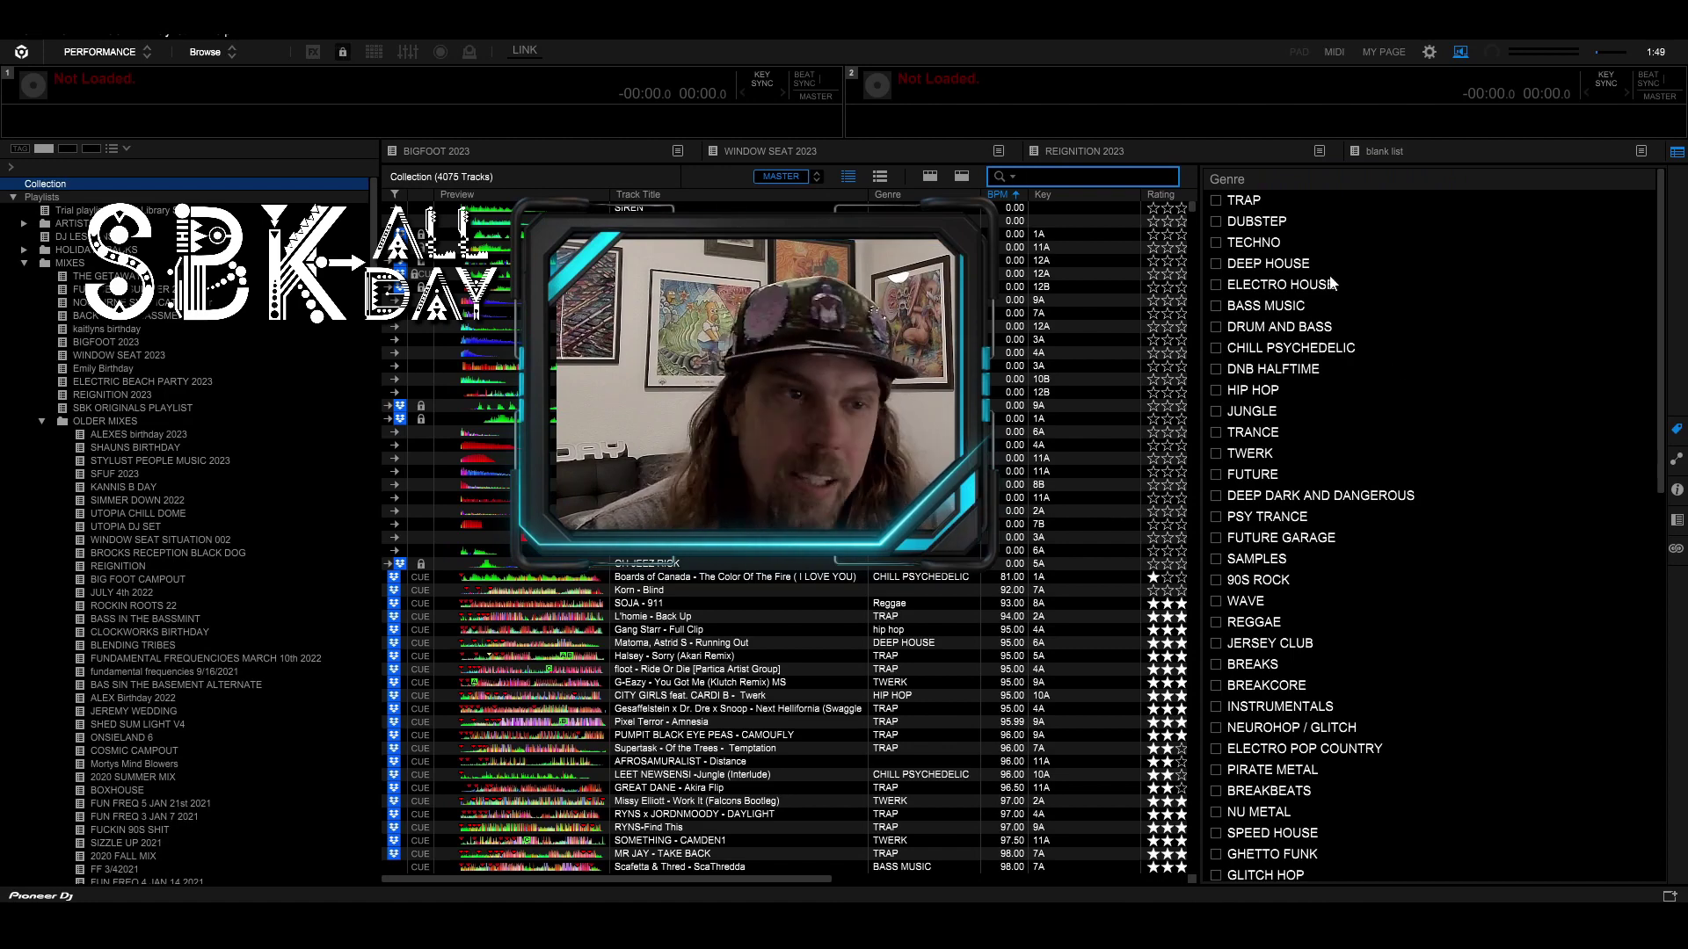
{"action": "scroll", "coordinate": [1319, 275], "scroll_direction": "down", "scroll_amount": 3}
{"action": "scroll", "coordinate": [1320, 275], "scroll_direction": "down", "scroll_amount": 2}
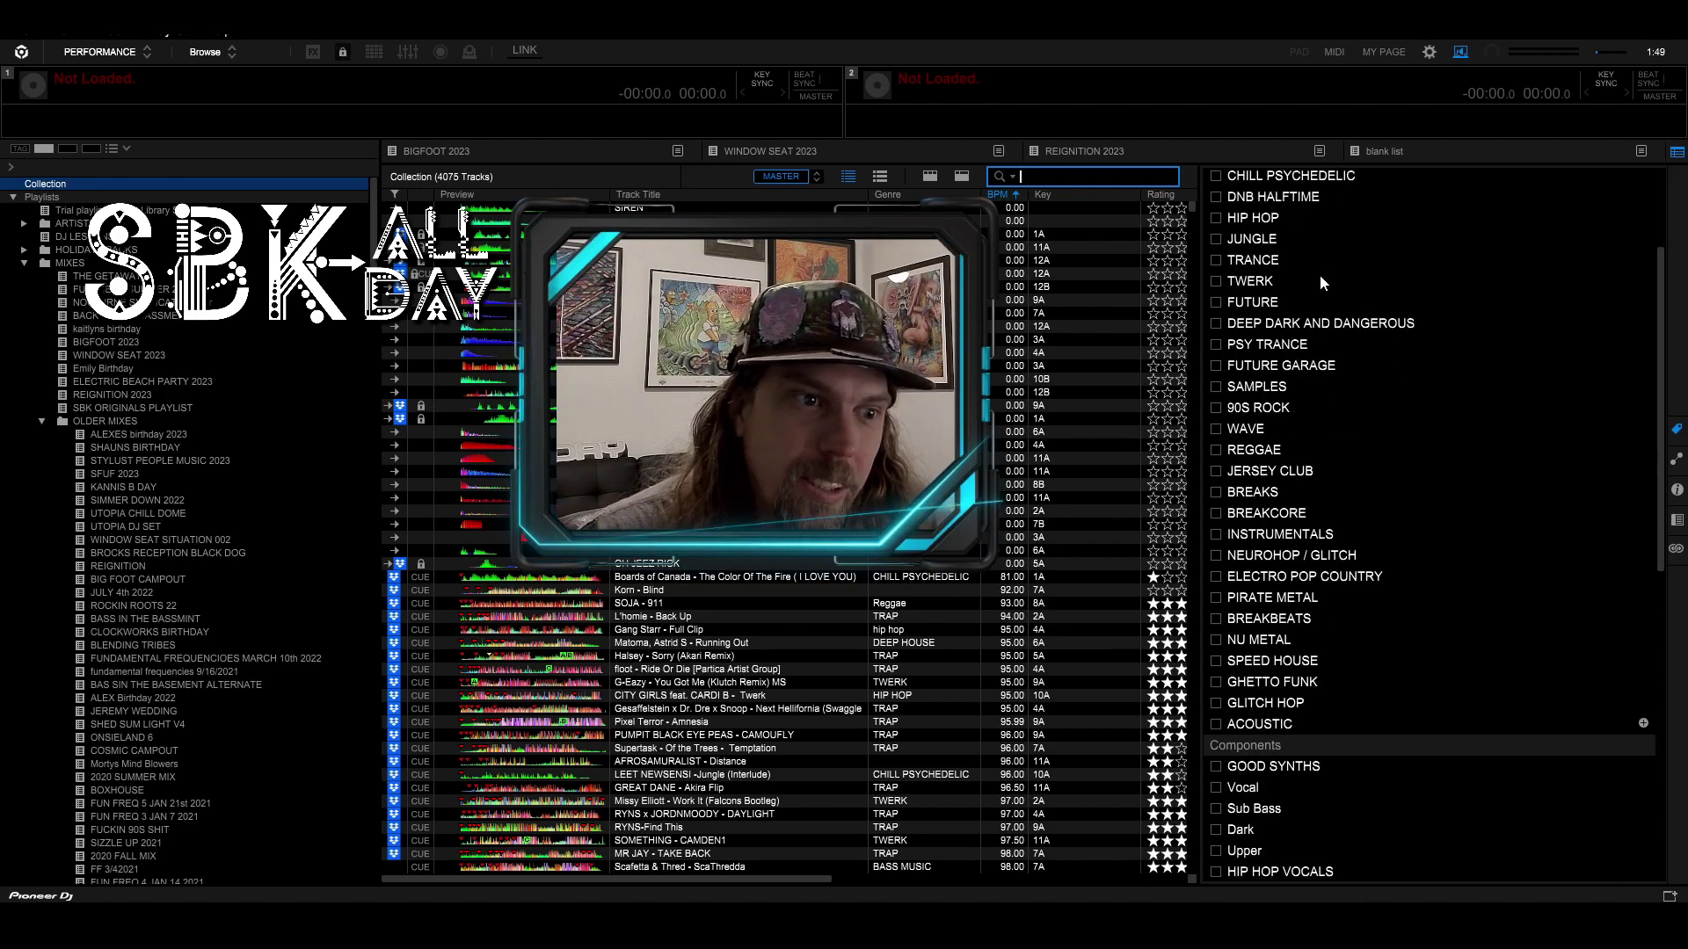
{"action": "scroll", "coordinate": [1319, 274], "scroll_direction": "down", "scroll_amount": 2}
{"action": "scroll", "coordinate": [1320, 275], "scroll_direction": "down", "scroll_amount": 2}
{"action": "scroll", "coordinate": [1320, 275], "scroll_direction": "down", "scroll_amount": 3}
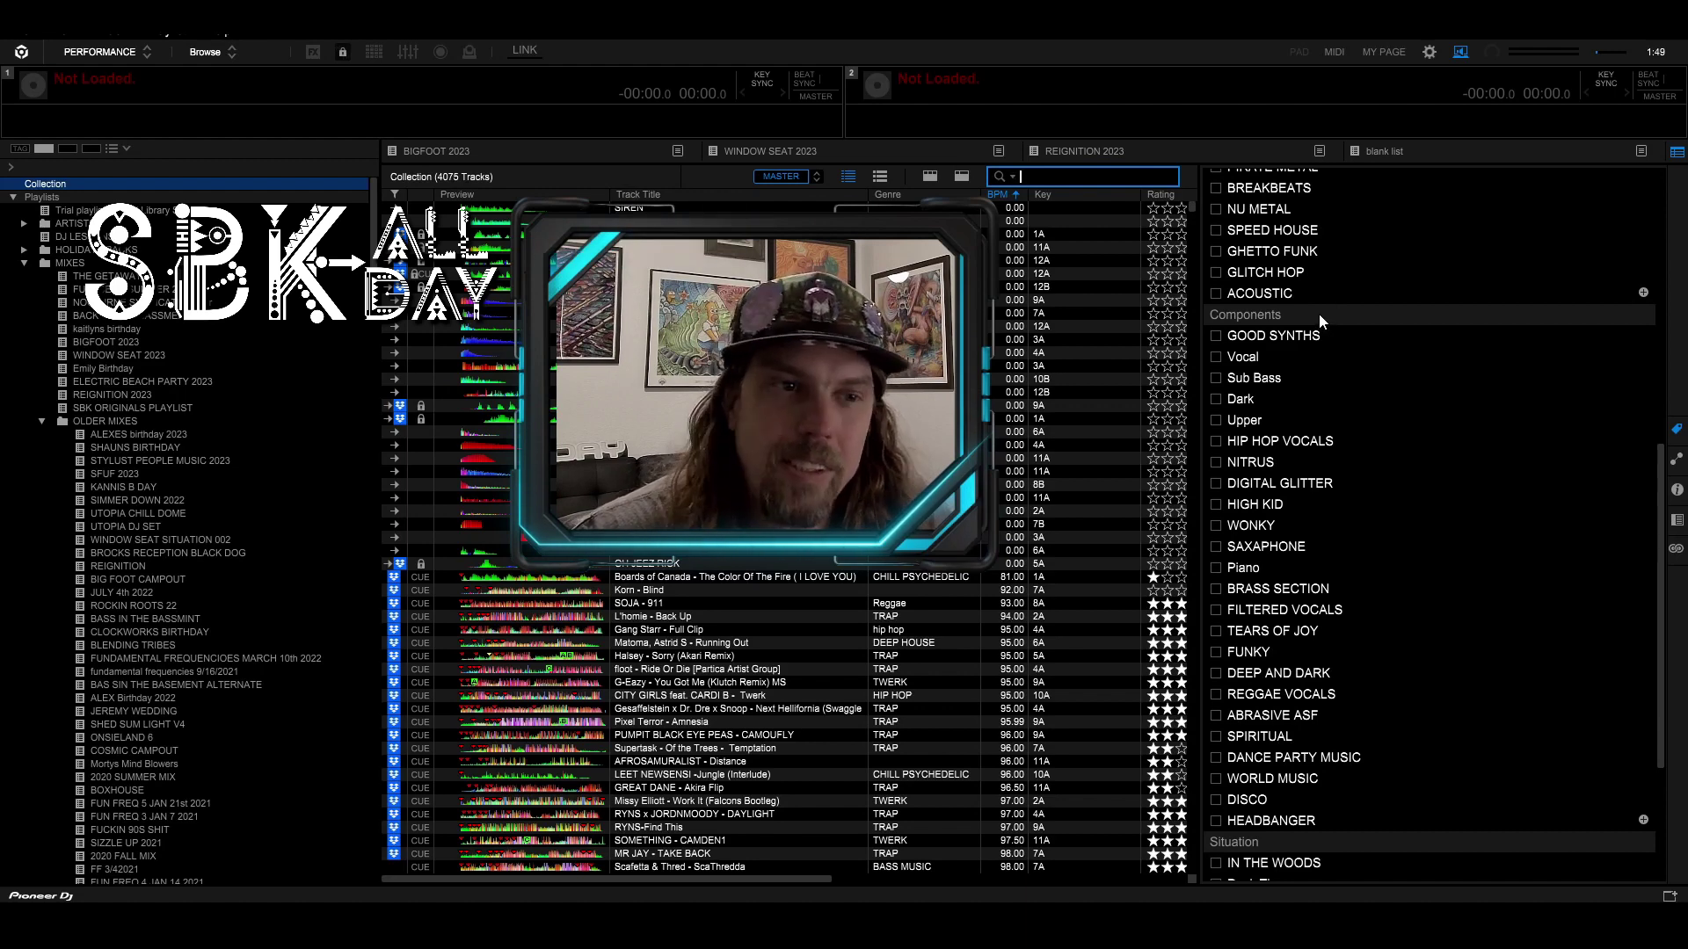
{"action": "scroll", "coordinate": [1397, 407], "scroll_direction": "down", "scroll_amount": 2}
{"action": "scroll", "coordinate": [1396, 408], "scroll_direction": "down", "scroll_amount": 3}
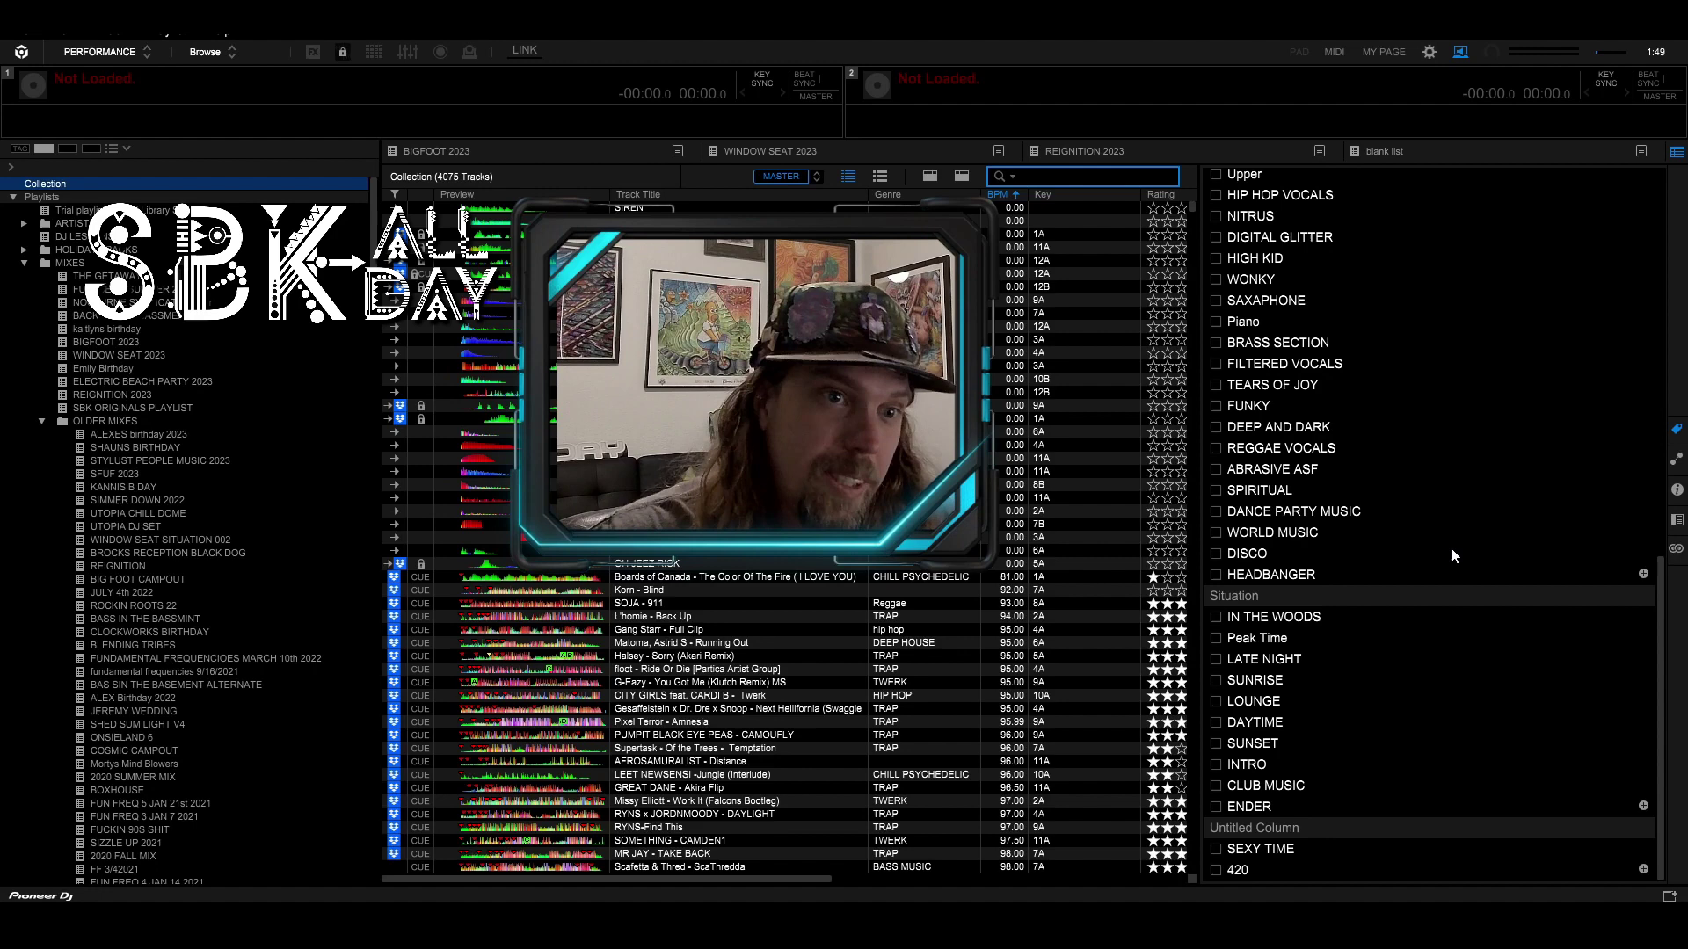
{"action": "scroll", "coordinate": [1433, 607], "scroll_direction": "up", "scroll_amount": 5}
{"action": "scroll", "coordinate": [1455, 603], "scroll_direction": "up", "scroll_amount": 5}
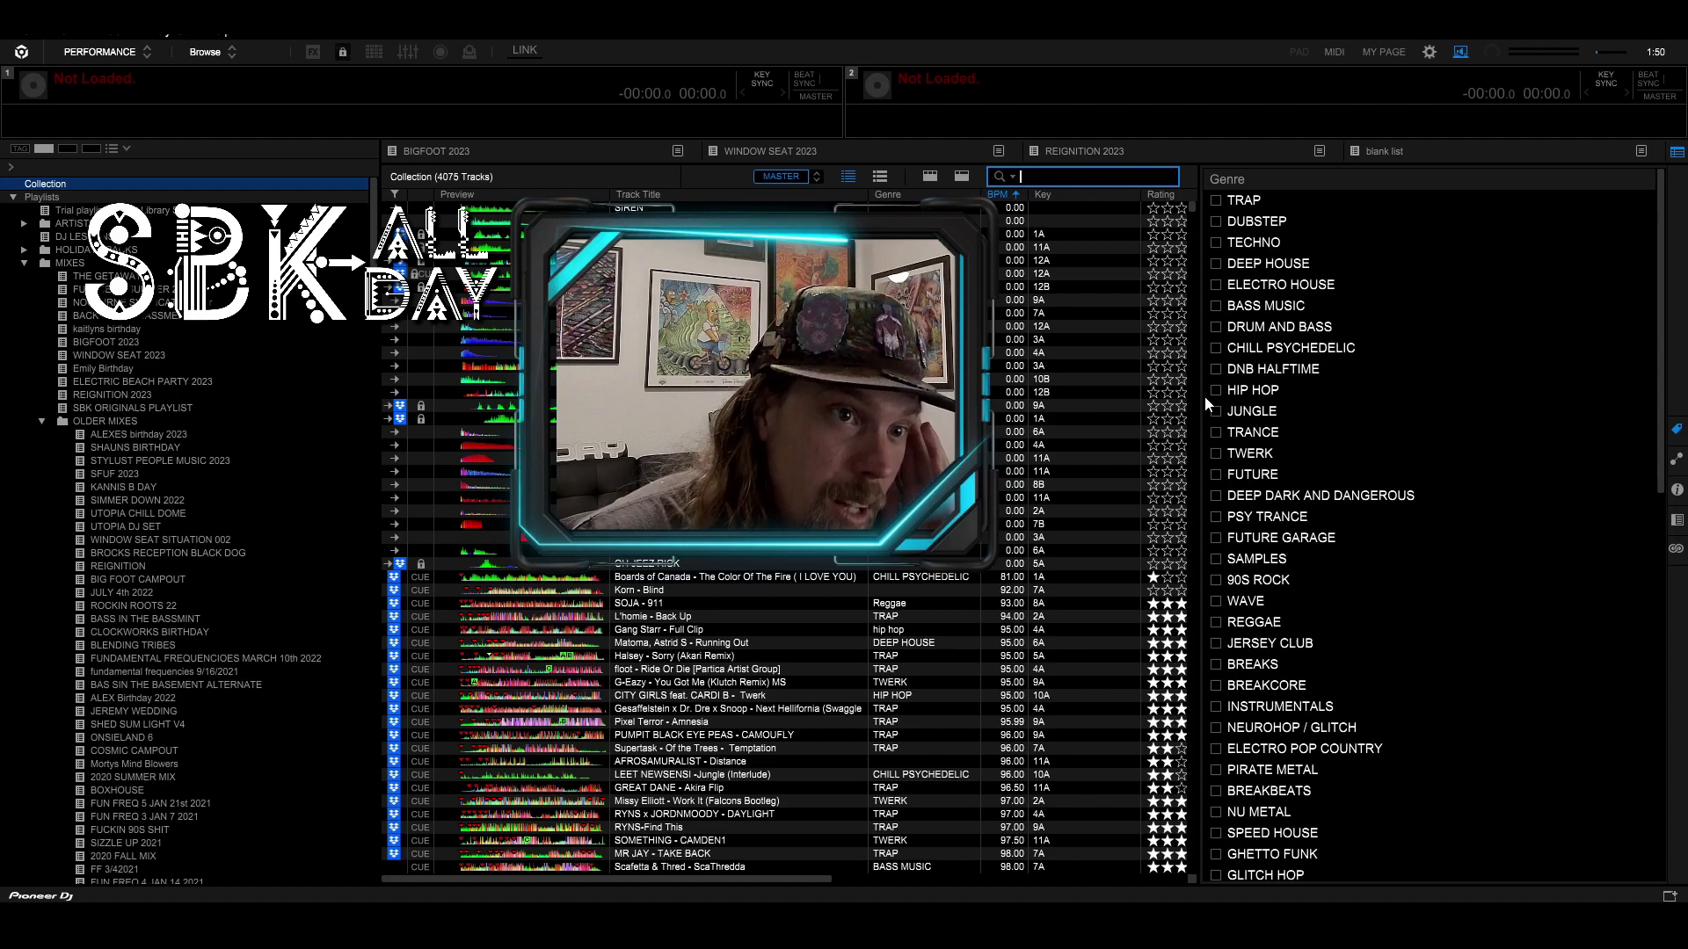
{"action": "left_click", "coordinate": [1442, 286]}
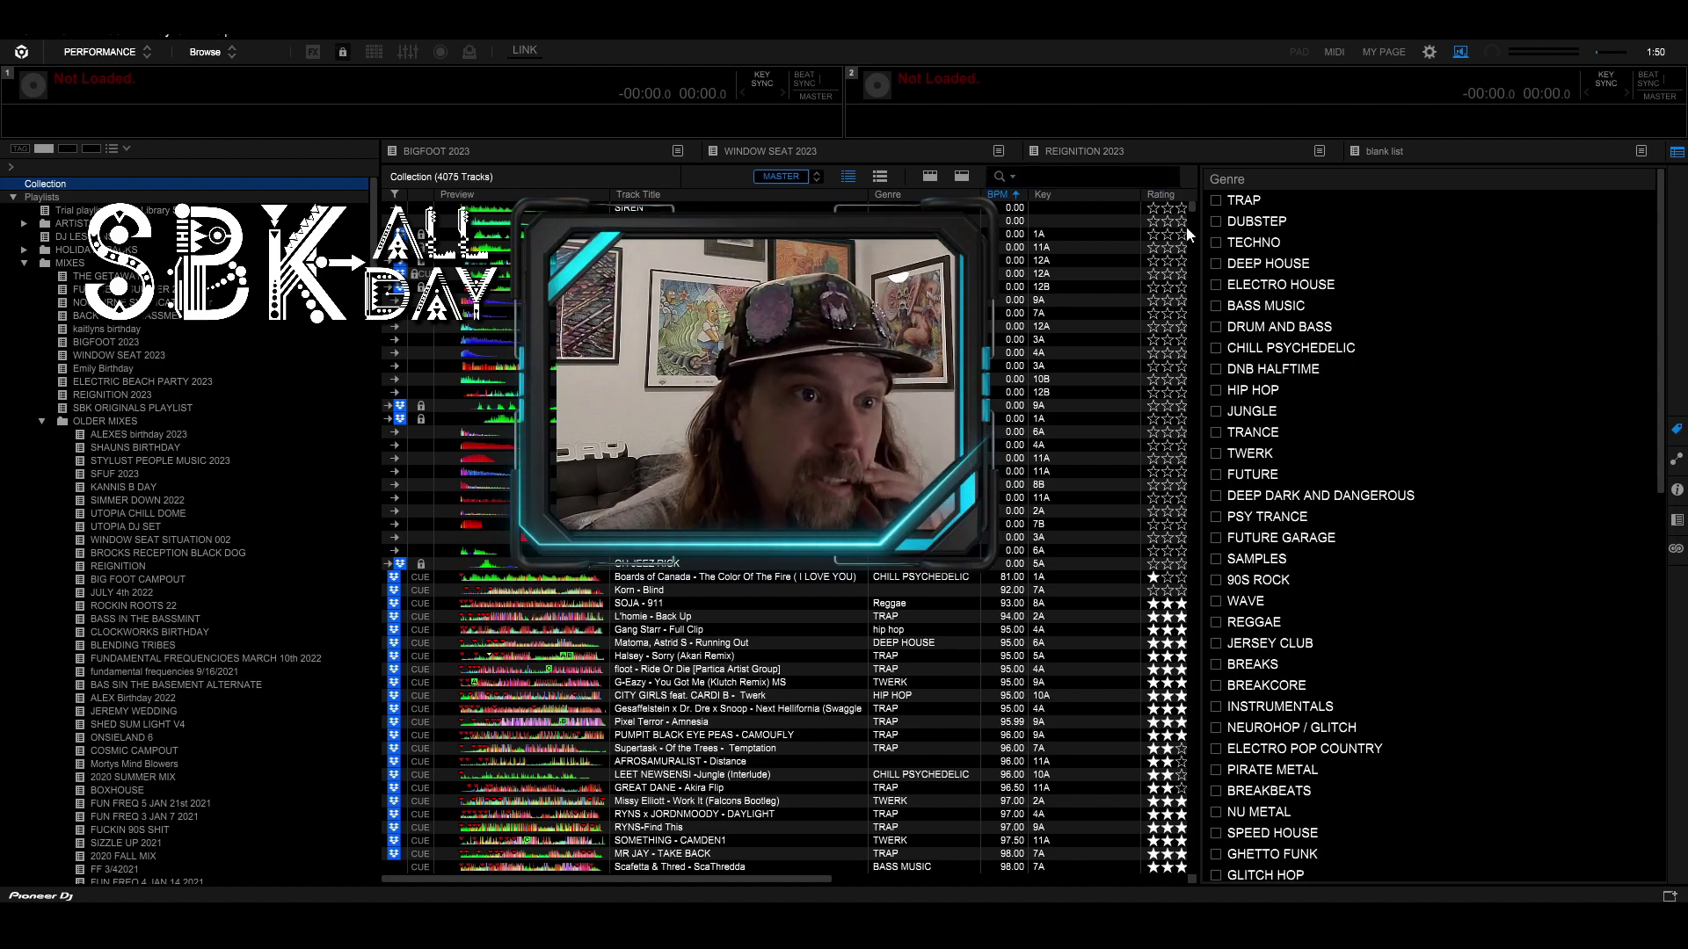
{"action": "left_click_drag", "start_coordinate": [1197, 235], "coordinate": [1325, 237]}
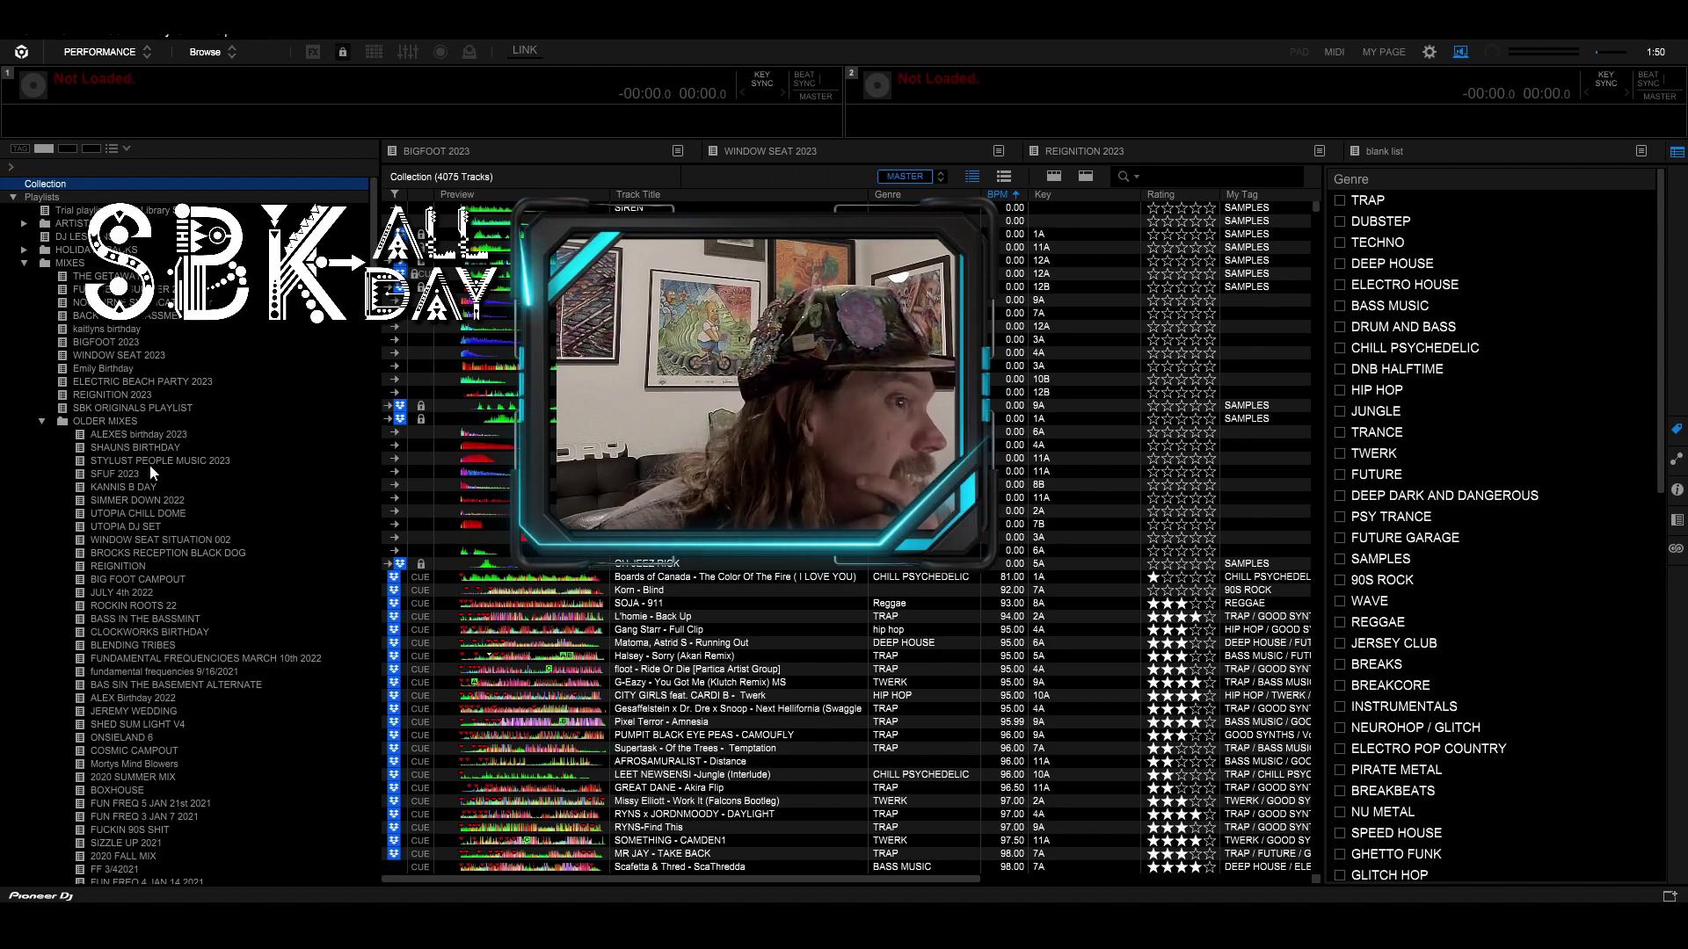
Step: Collapse the OLDER MIXES folder to bring the GENRES and DEEP HOUSE folders into view
{"action": "left_click", "coordinate": [43, 421]}
{"action": "scroll", "coordinate": [96, 454], "scroll_direction": "down", "scroll_amount": 10}
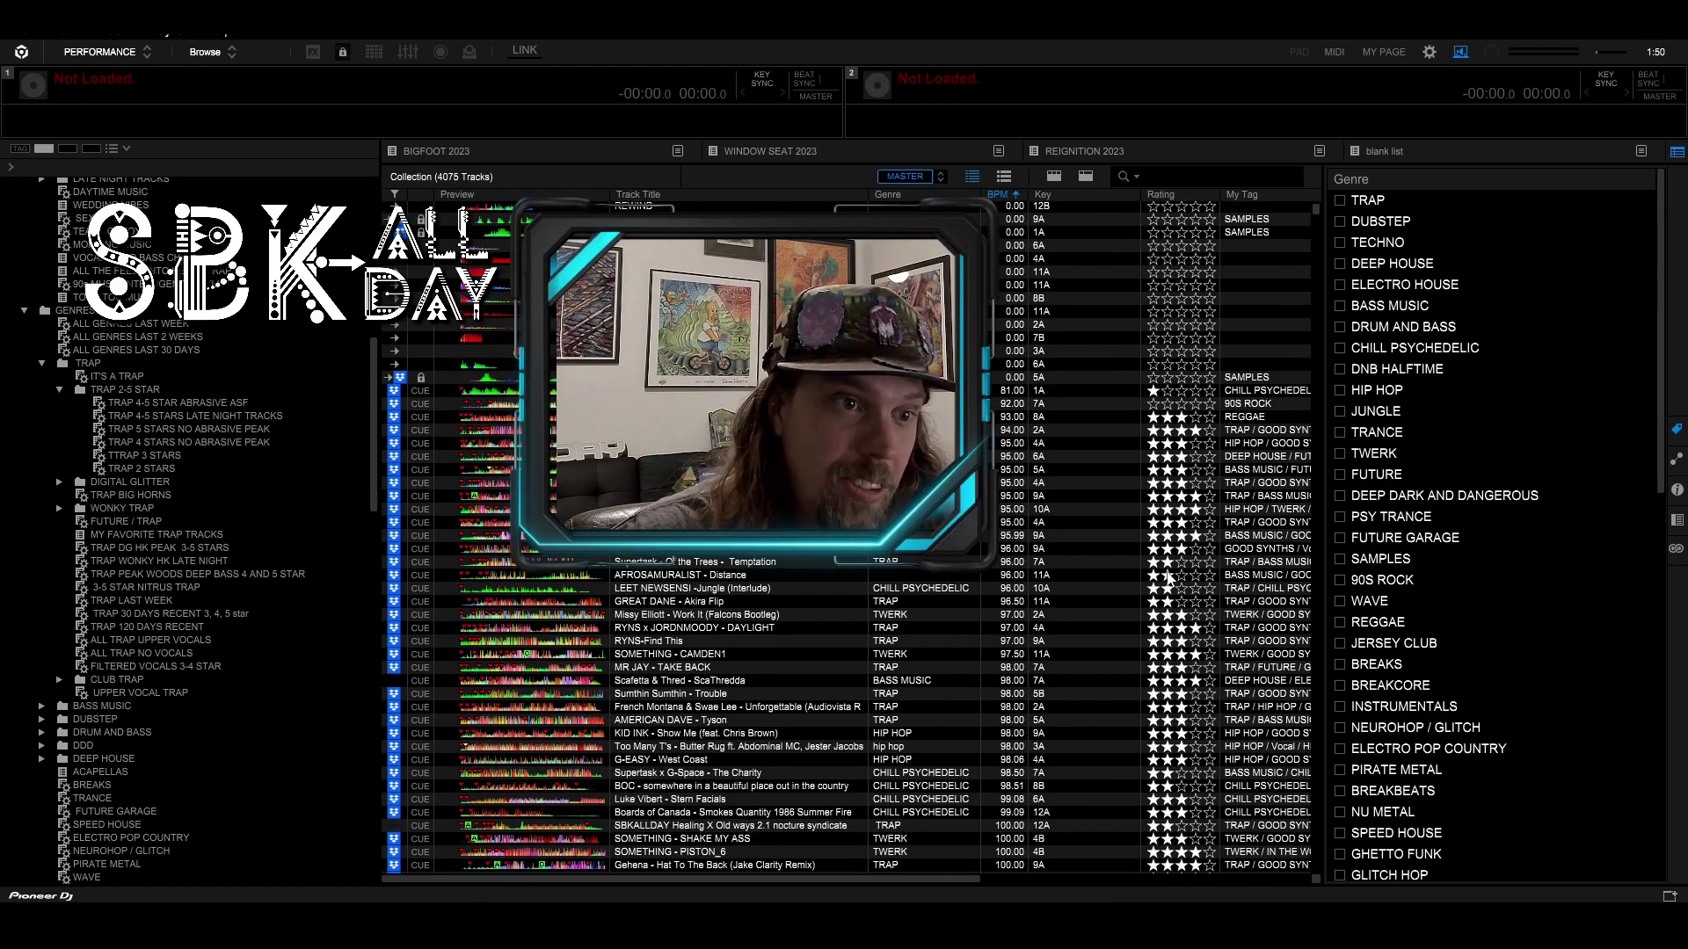
{"action": "scroll", "coordinate": [1145, 578], "scroll_direction": "down", "scroll_amount": 5}
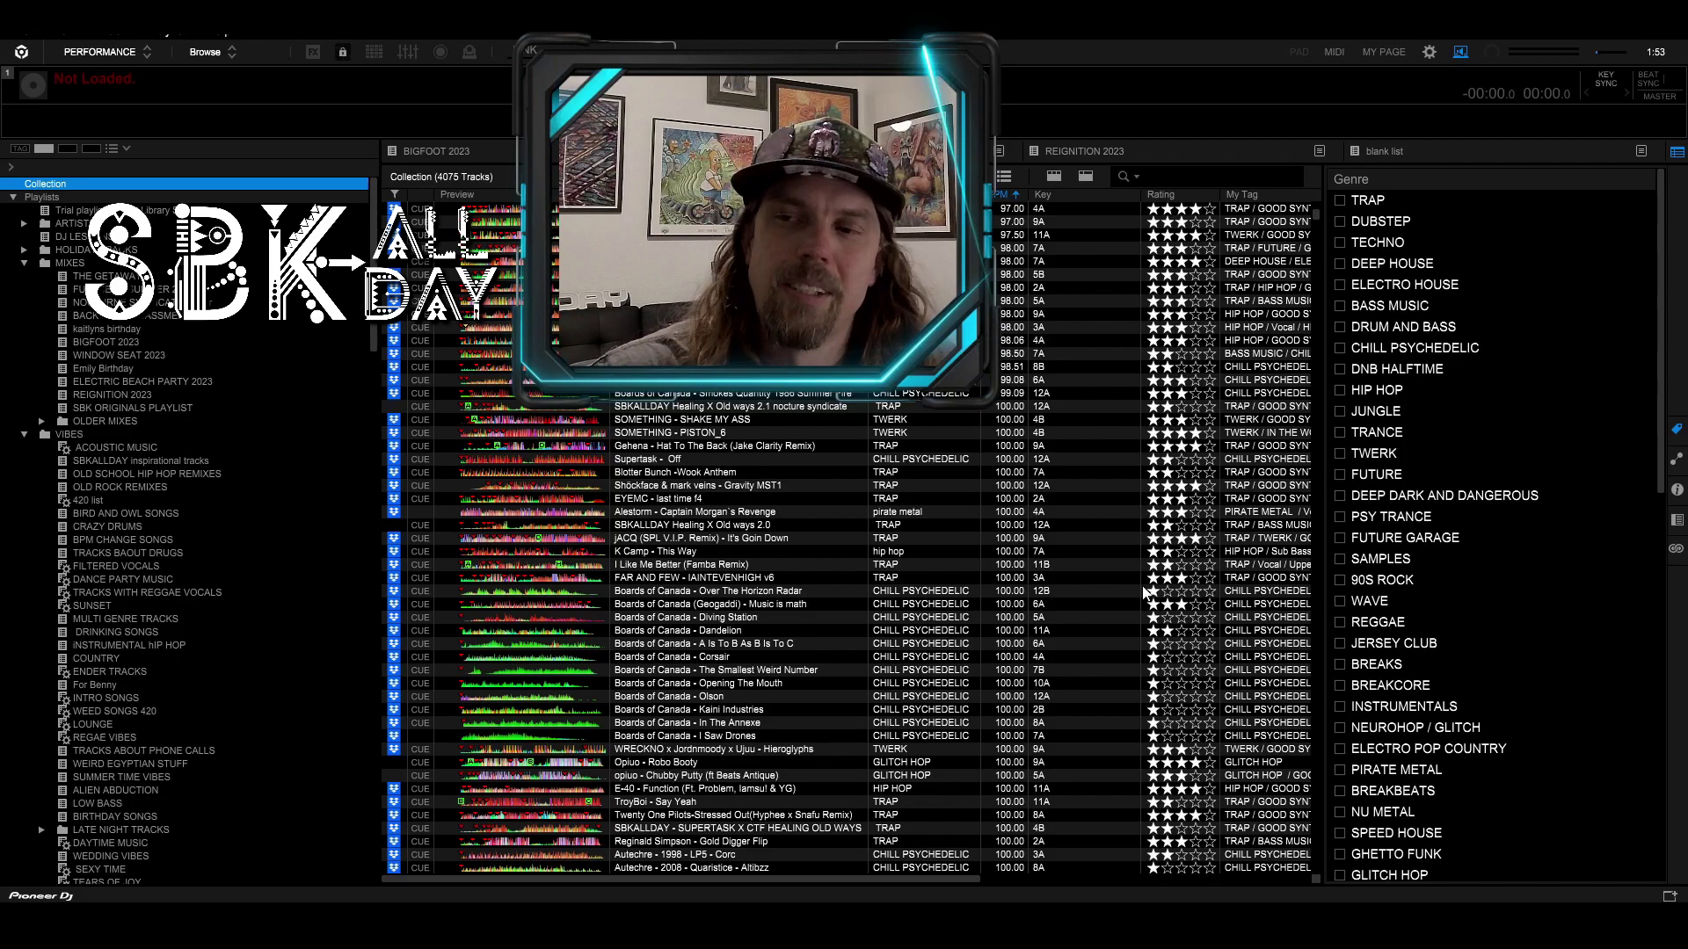
{"action": "scroll", "coordinate": [1161, 645], "scroll_direction": "down", "scroll_amount": 5}
{"action": "scroll", "coordinate": [1161, 643], "scroll_direction": "down", "scroll_amount": 5}
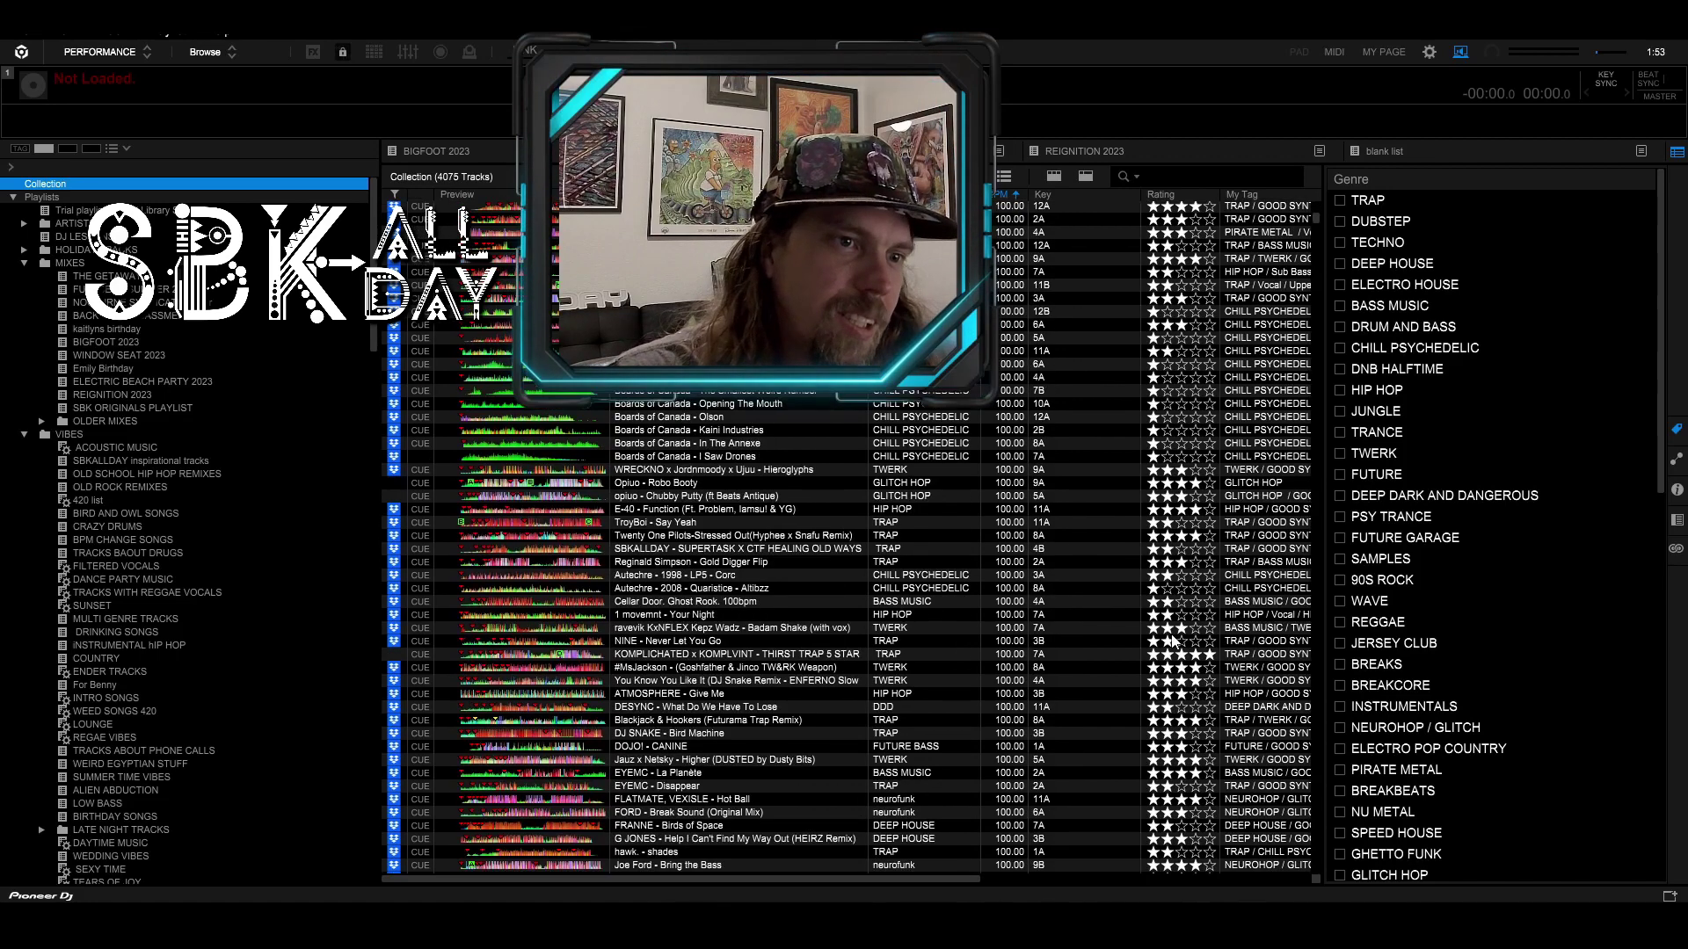
{"action": "scroll", "coordinate": [1161, 643], "scroll_direction": "down", "scroll_amount": 5}
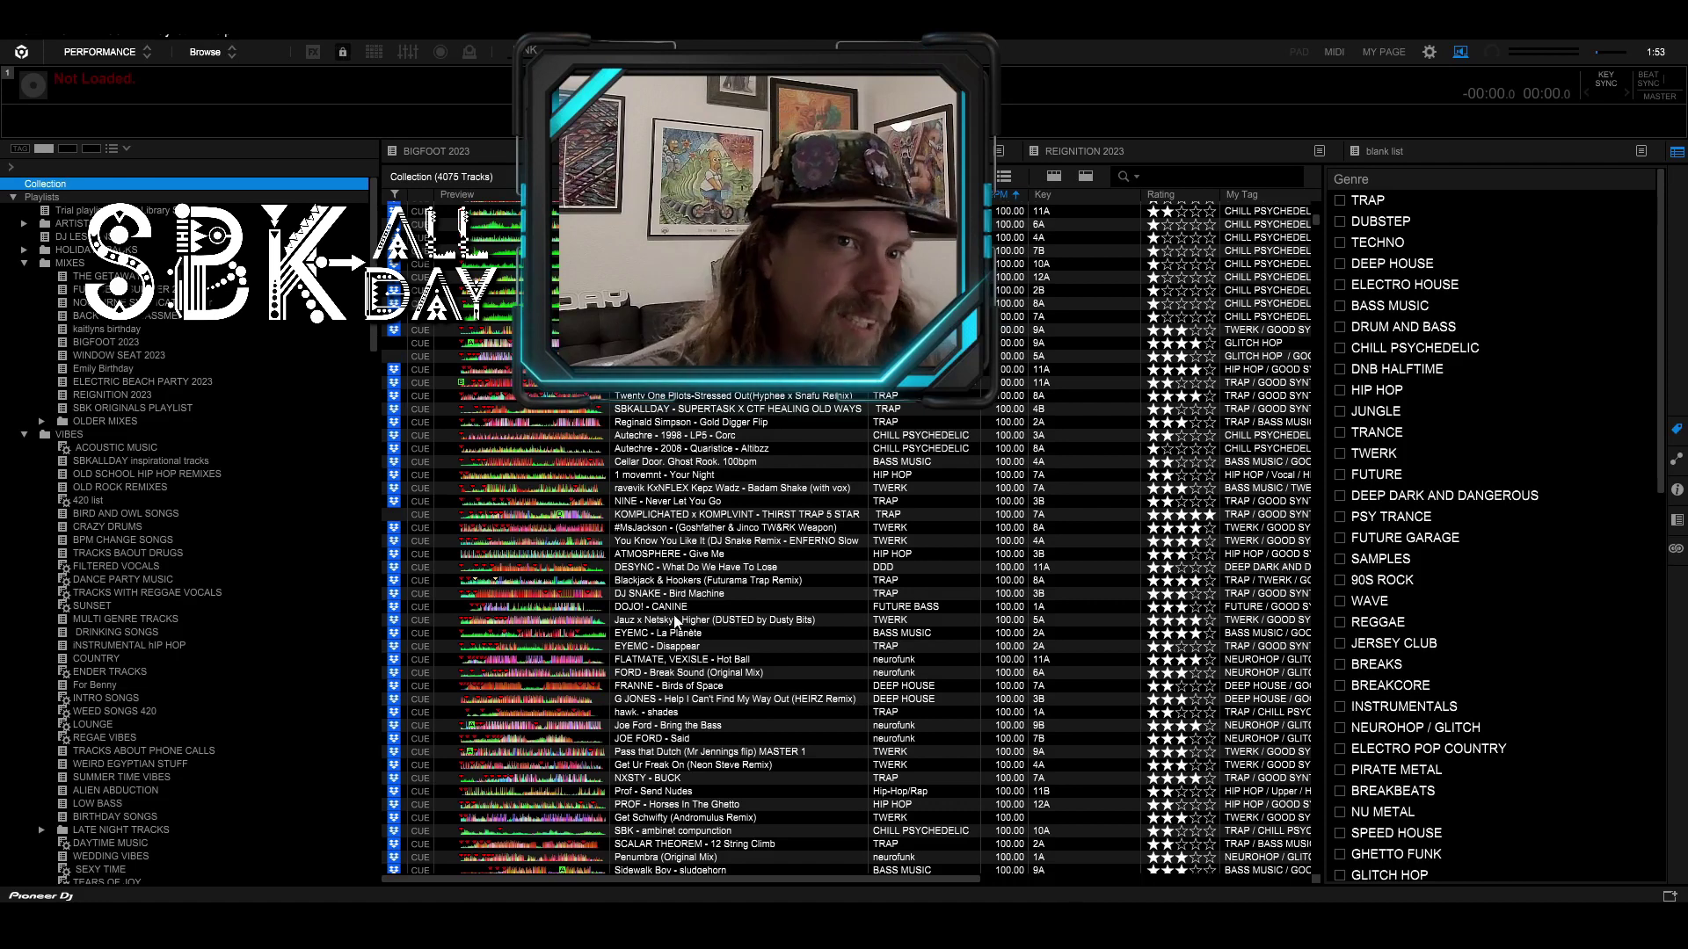
{"action": "scroll", "coordinate": [101, 424], "scroll_direction": "down", "scroll_amount": 3}
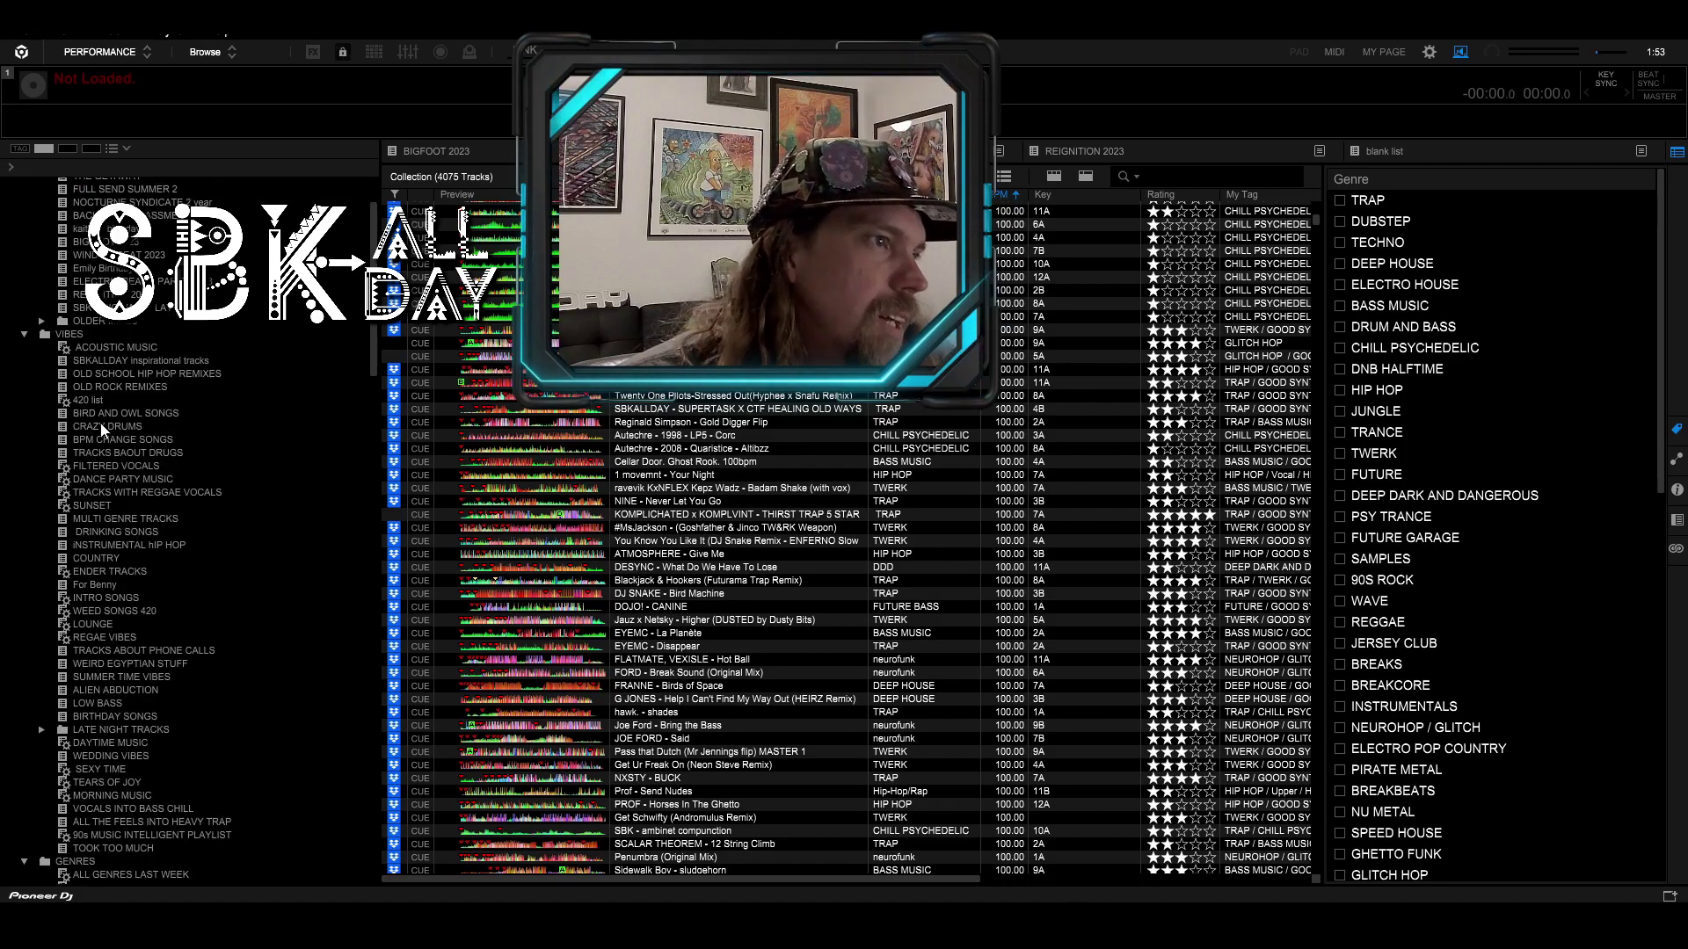
{"action": "scroll", "coordinate": [101, 423], "scroll_direction": "down", "scroll_amount": 4}
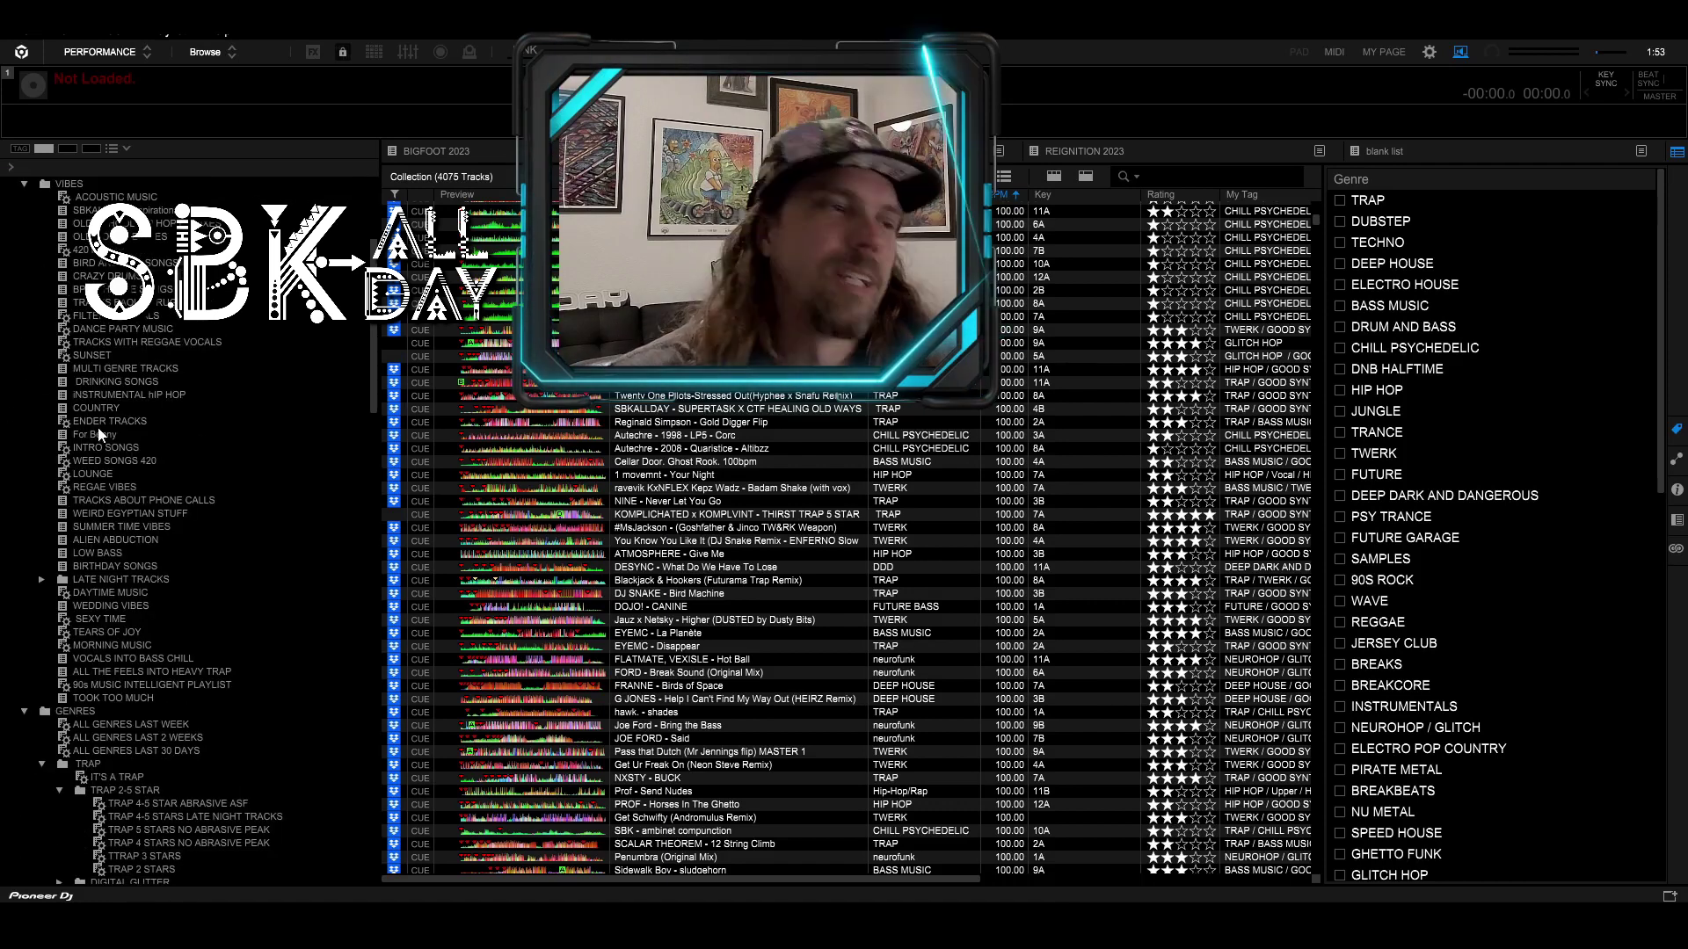
{"action": "scroll", "coordinate": [136, 459], "scroll_direction": "down", "scroll_amount": 5}
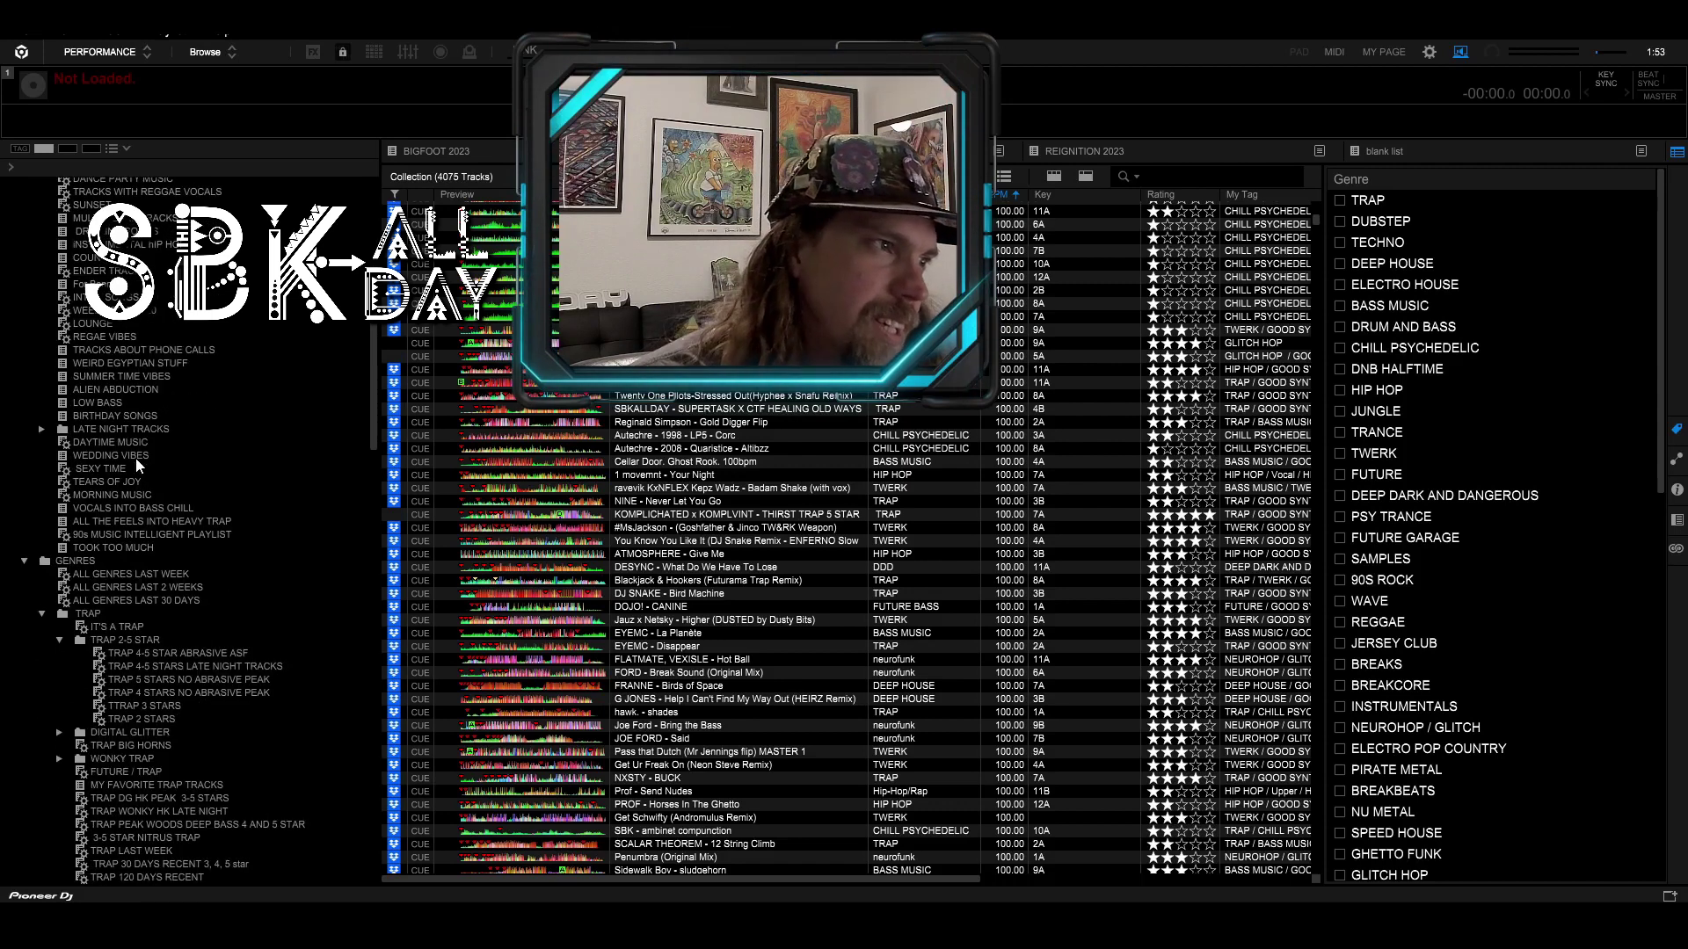
{"action": "scroll", "coordinate": [135, 459], "scroll_direction": "down", "scroll_amount": 2}
{"action": "scroll", "coordinate": [131, 474], "scroll_direction": "down", "scroll_amount": 4}
{"action": "scroll", "coordinate": [131, 474], "scroll_direction": "down", "scroll_amount": 3}
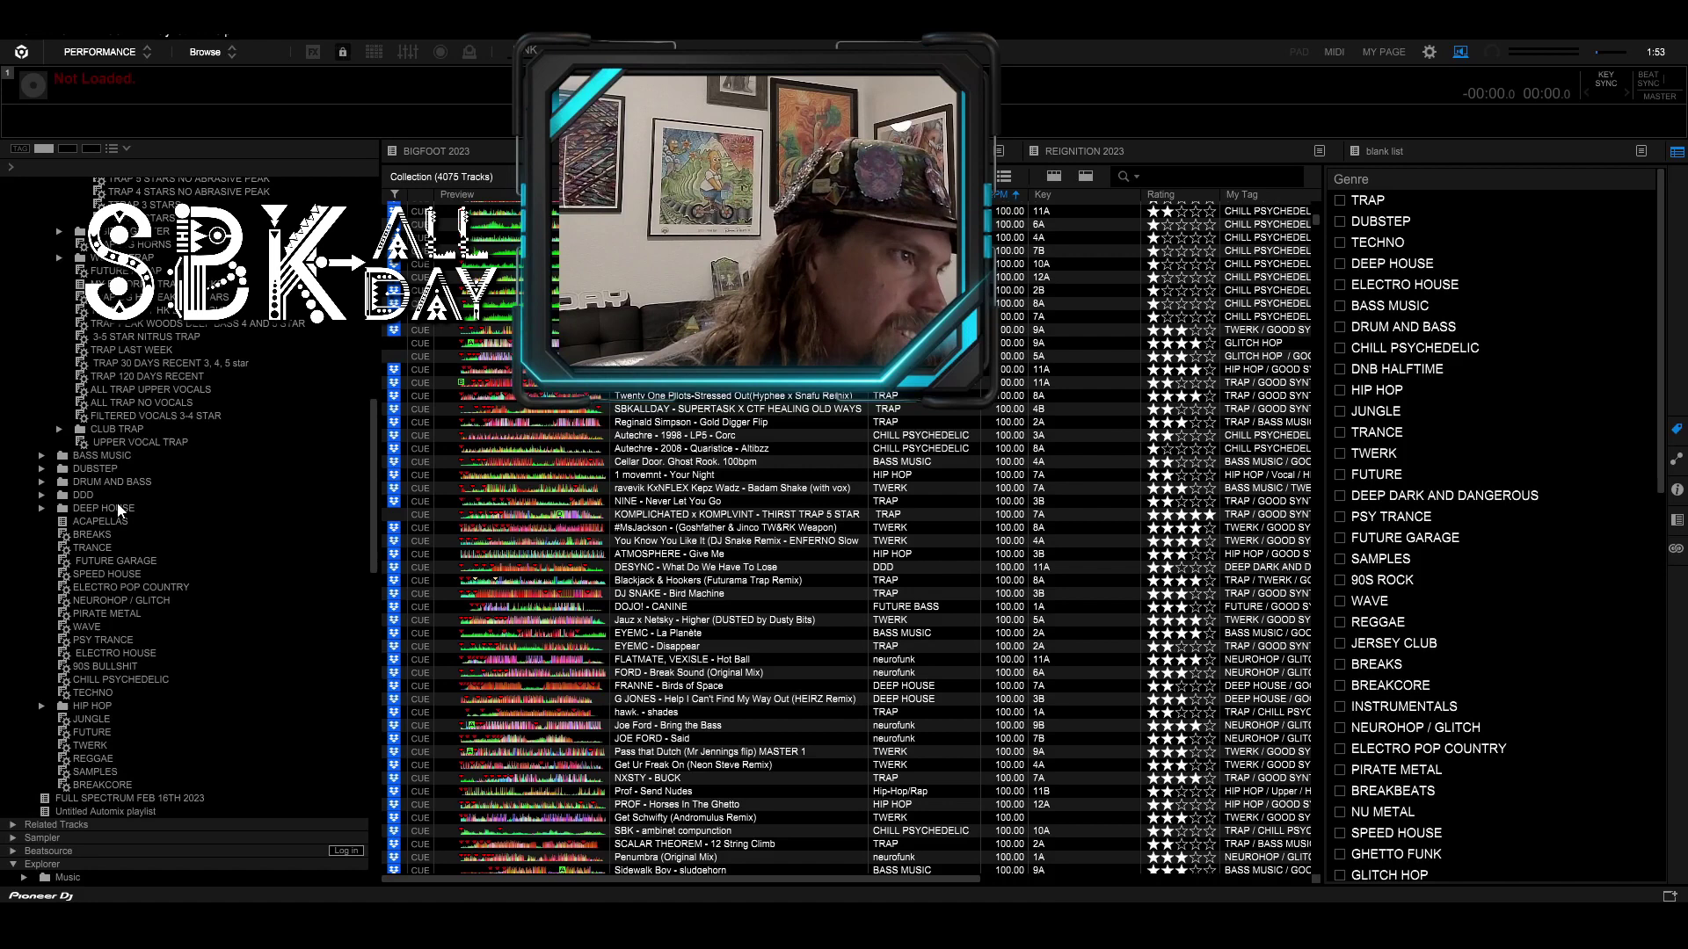
Step: Expand and select the DEEP HOUSE folder to list its thirteen playlists
{"action": "left_click", "coordinate": [60, 509]}
{"action": "left_click", "coordinate": [92, 509]}
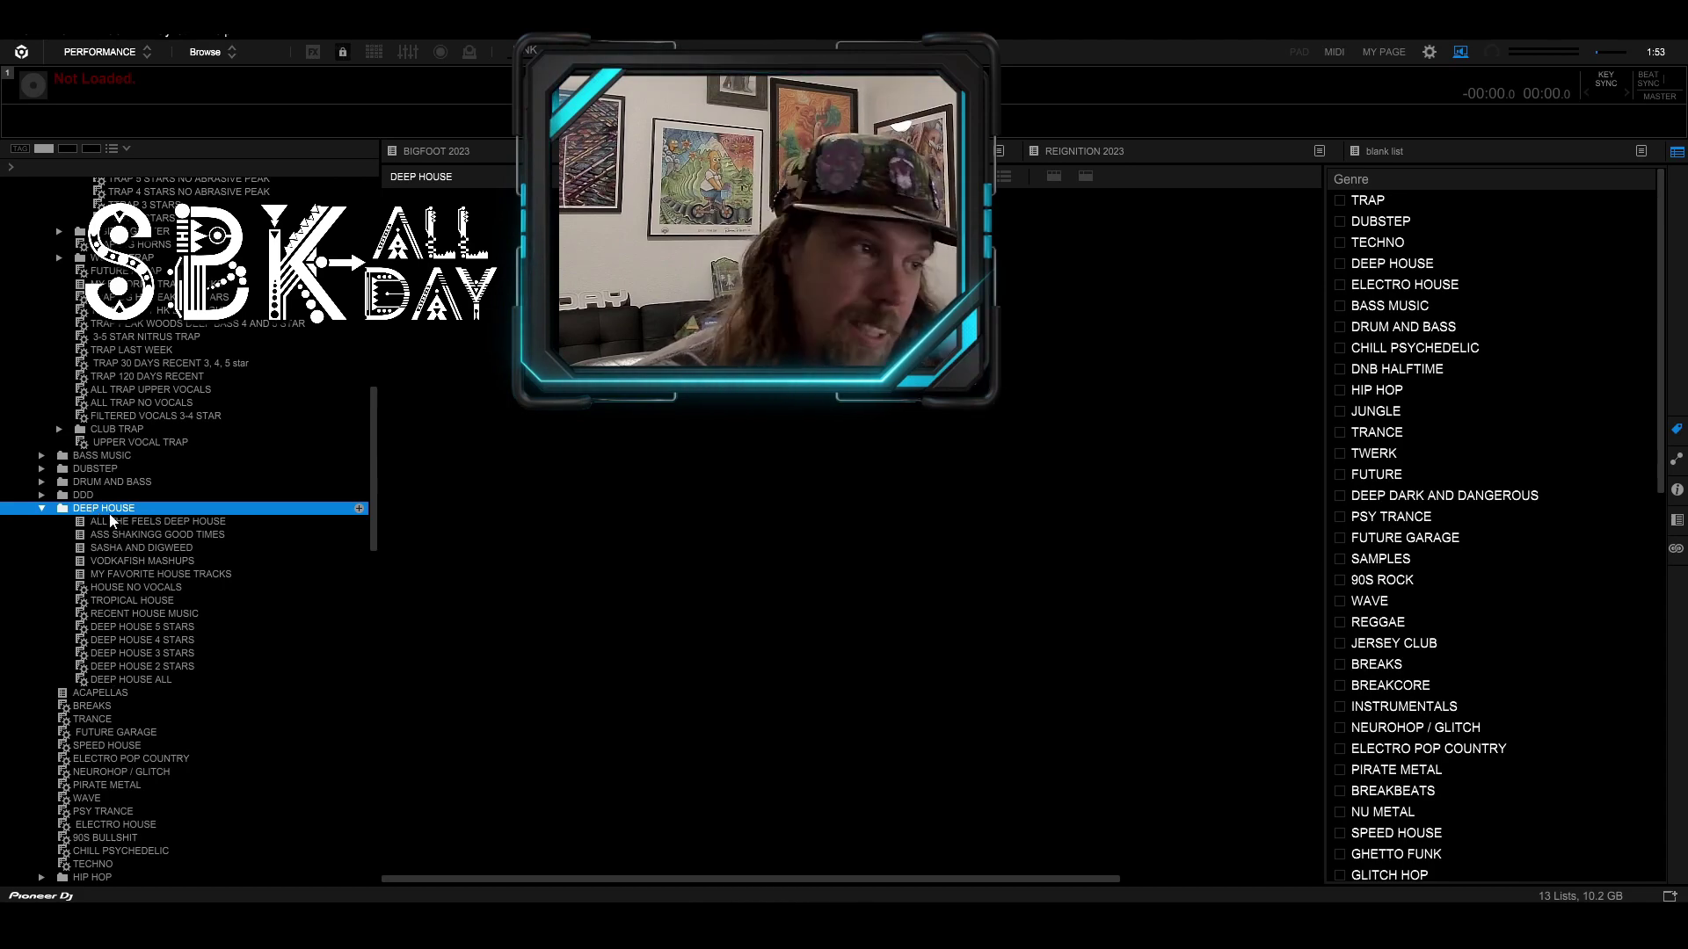
{"action": "scroll", "coordinate": [108, 514], "scroll_direction": "up", "scroll_amount": 5}
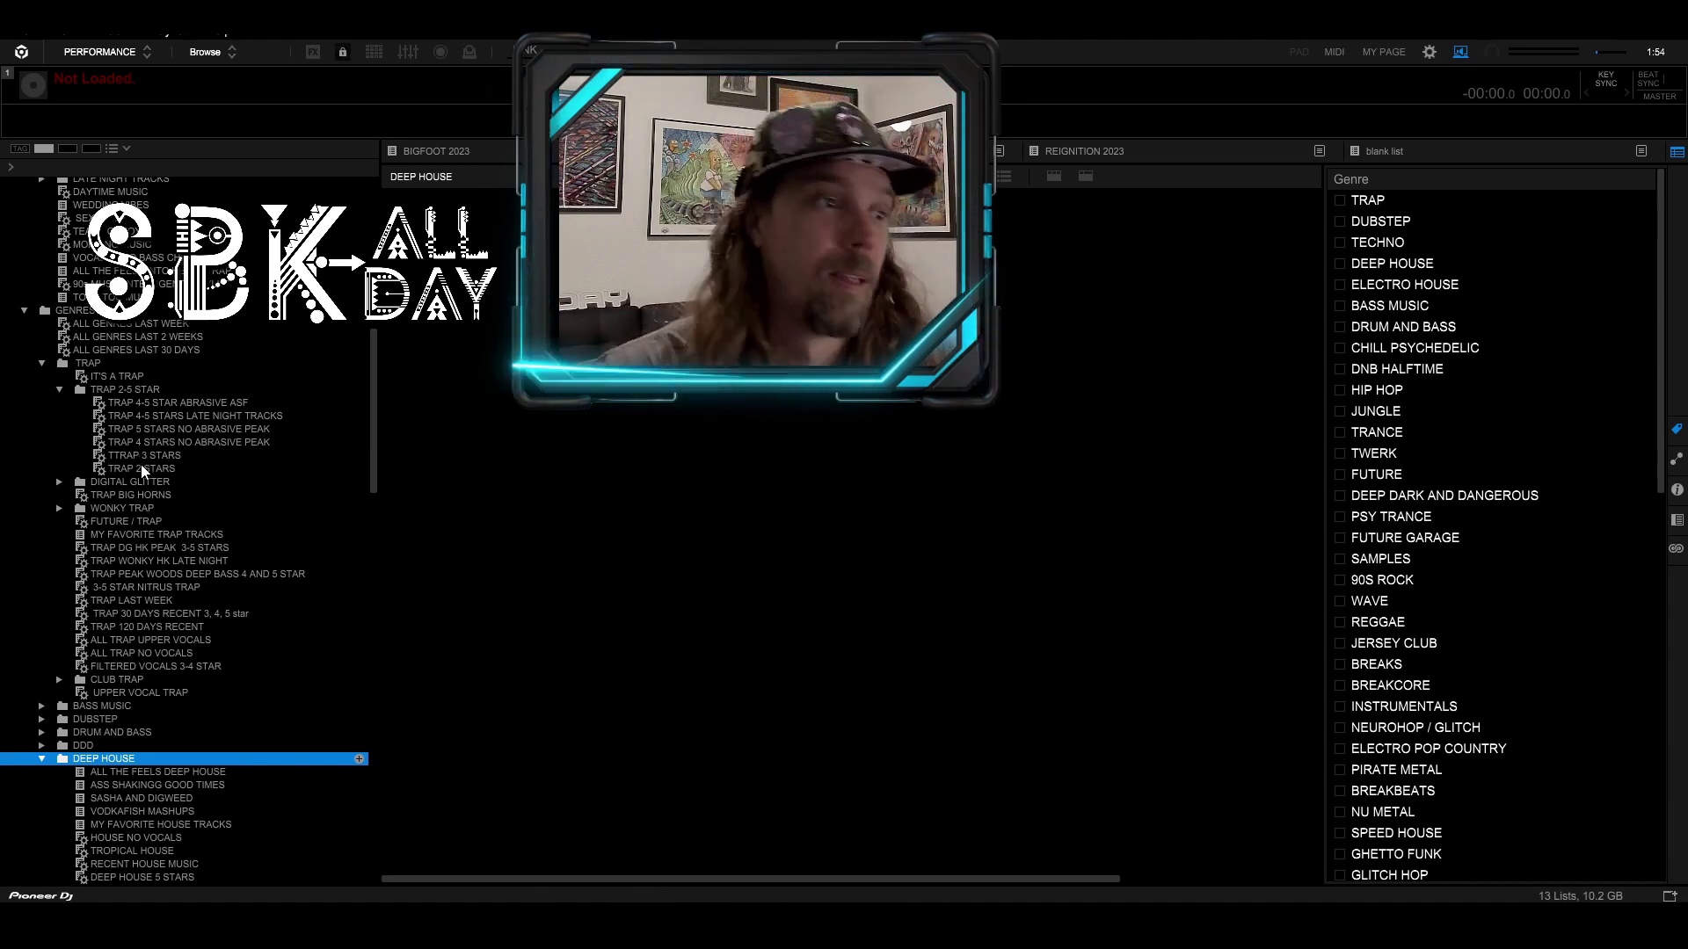
{"action": "scroll", "coordinate": [145, 471], "scroll_direction": "down", "scroll_amount": 5}
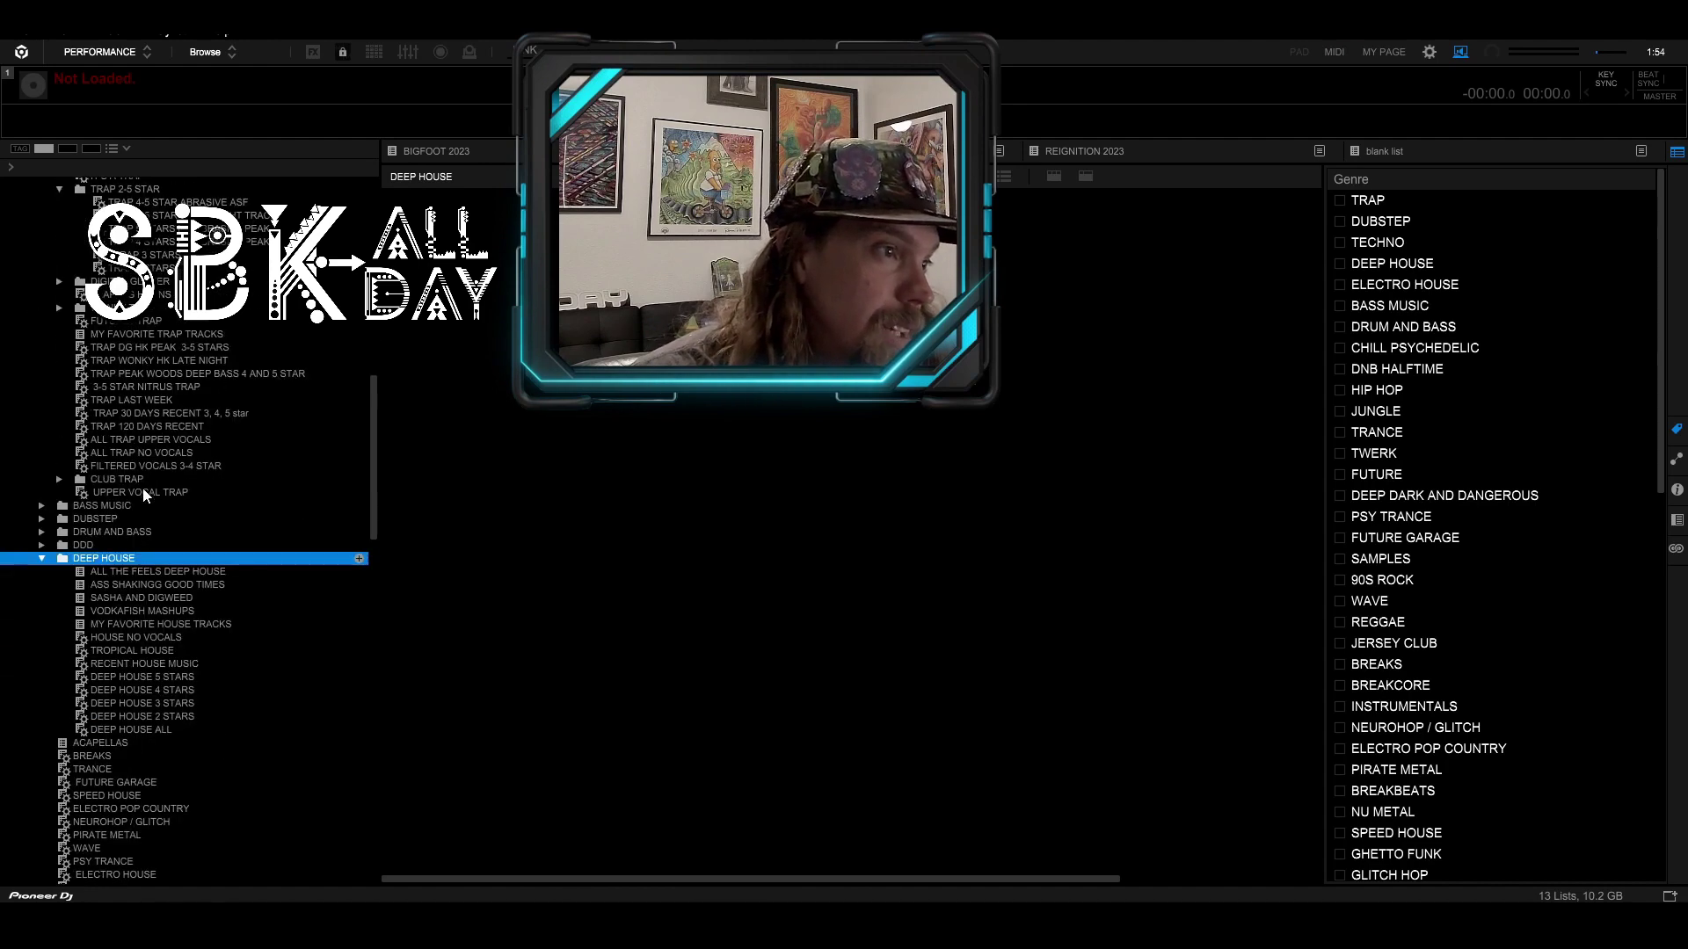
Step: Create a new intelligent playlist in DEEP HOUSE named 'House miusic with piano and vocals'
{"action": "right_click", "coordinate": [101, 561]}
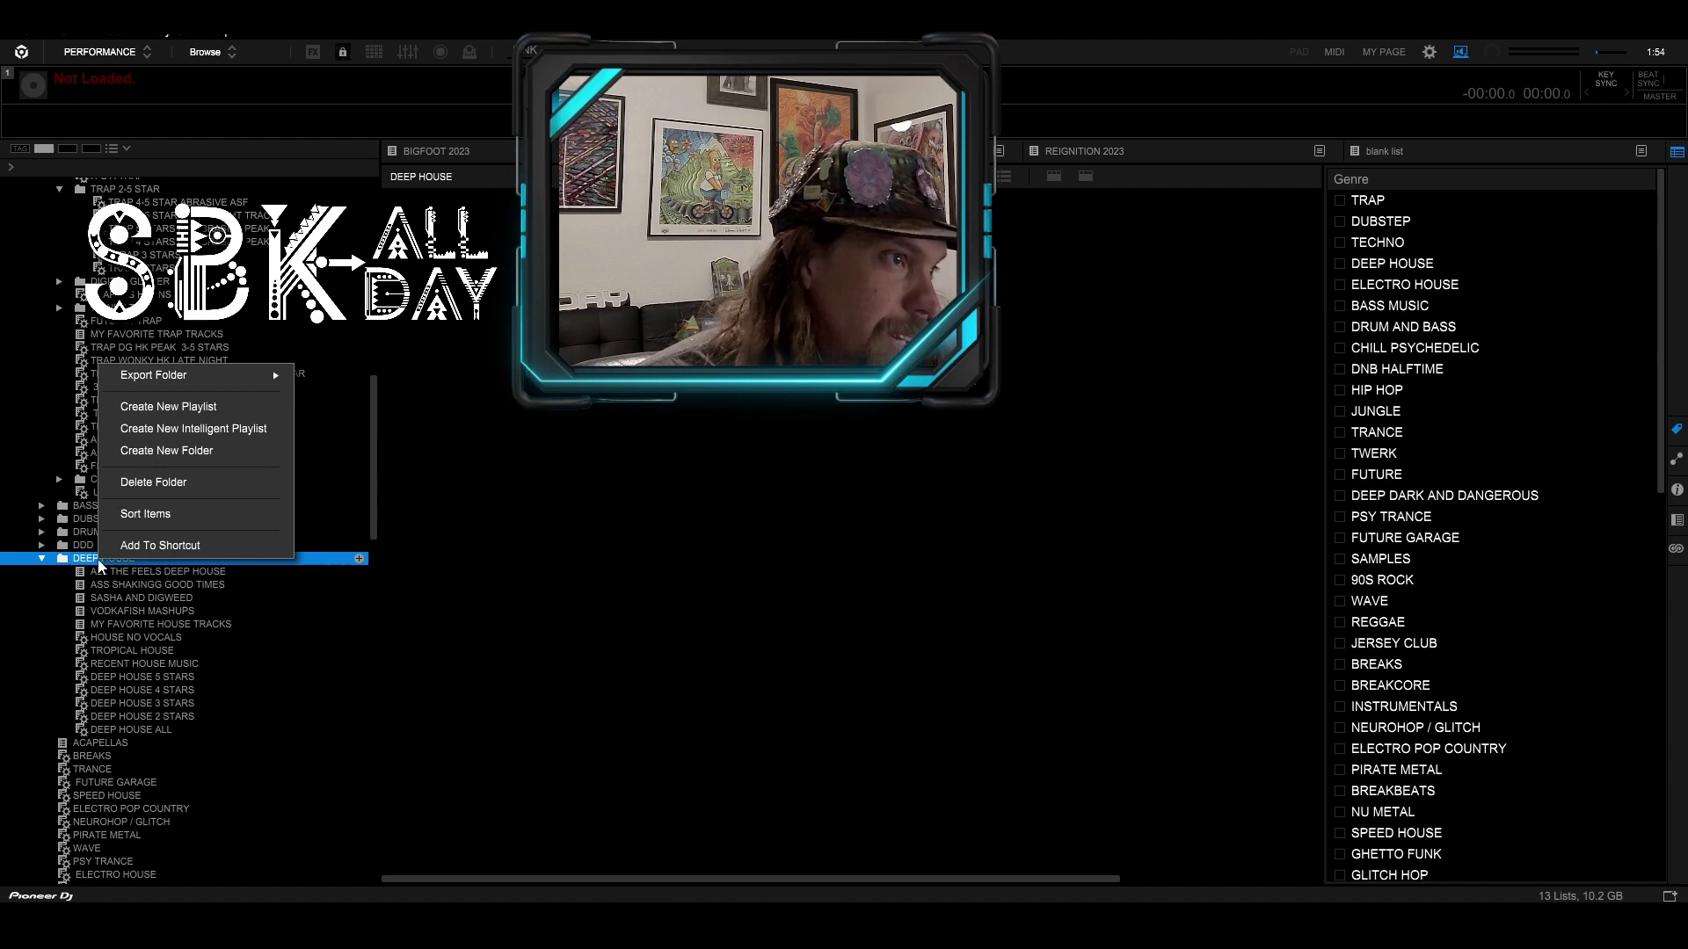
{"action": "left_click", "coordinate": [175, 430]}
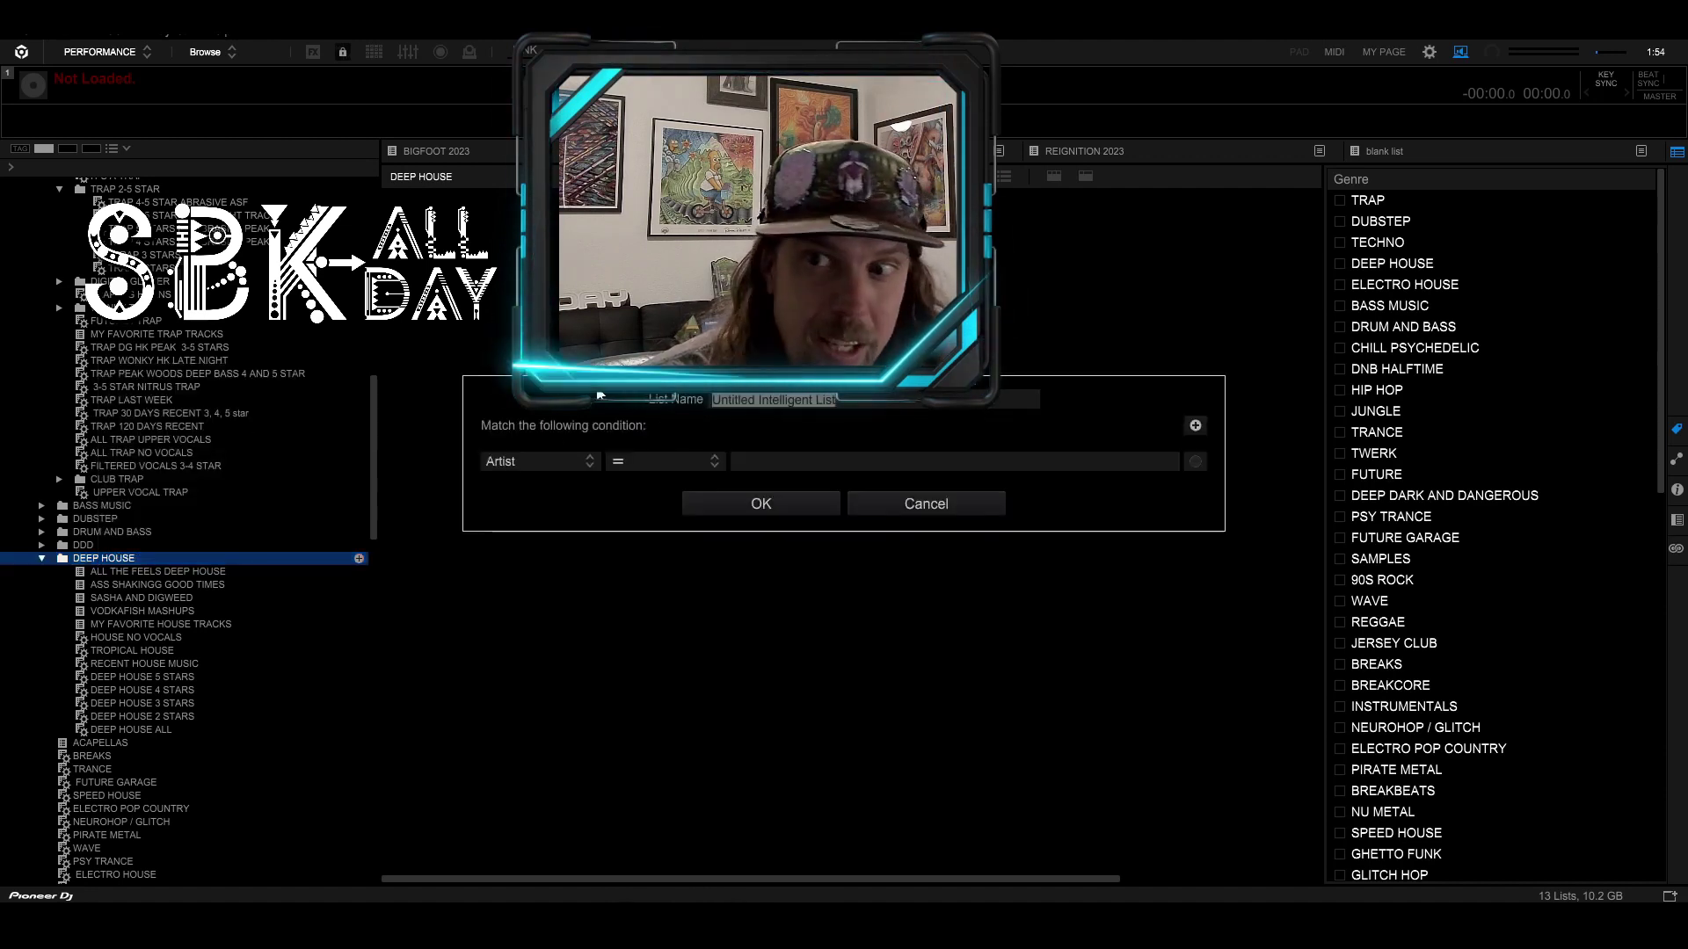
{"action": "left_click_drag", "start_coordinate": [613, 396], "coordinate": [559, 573]}
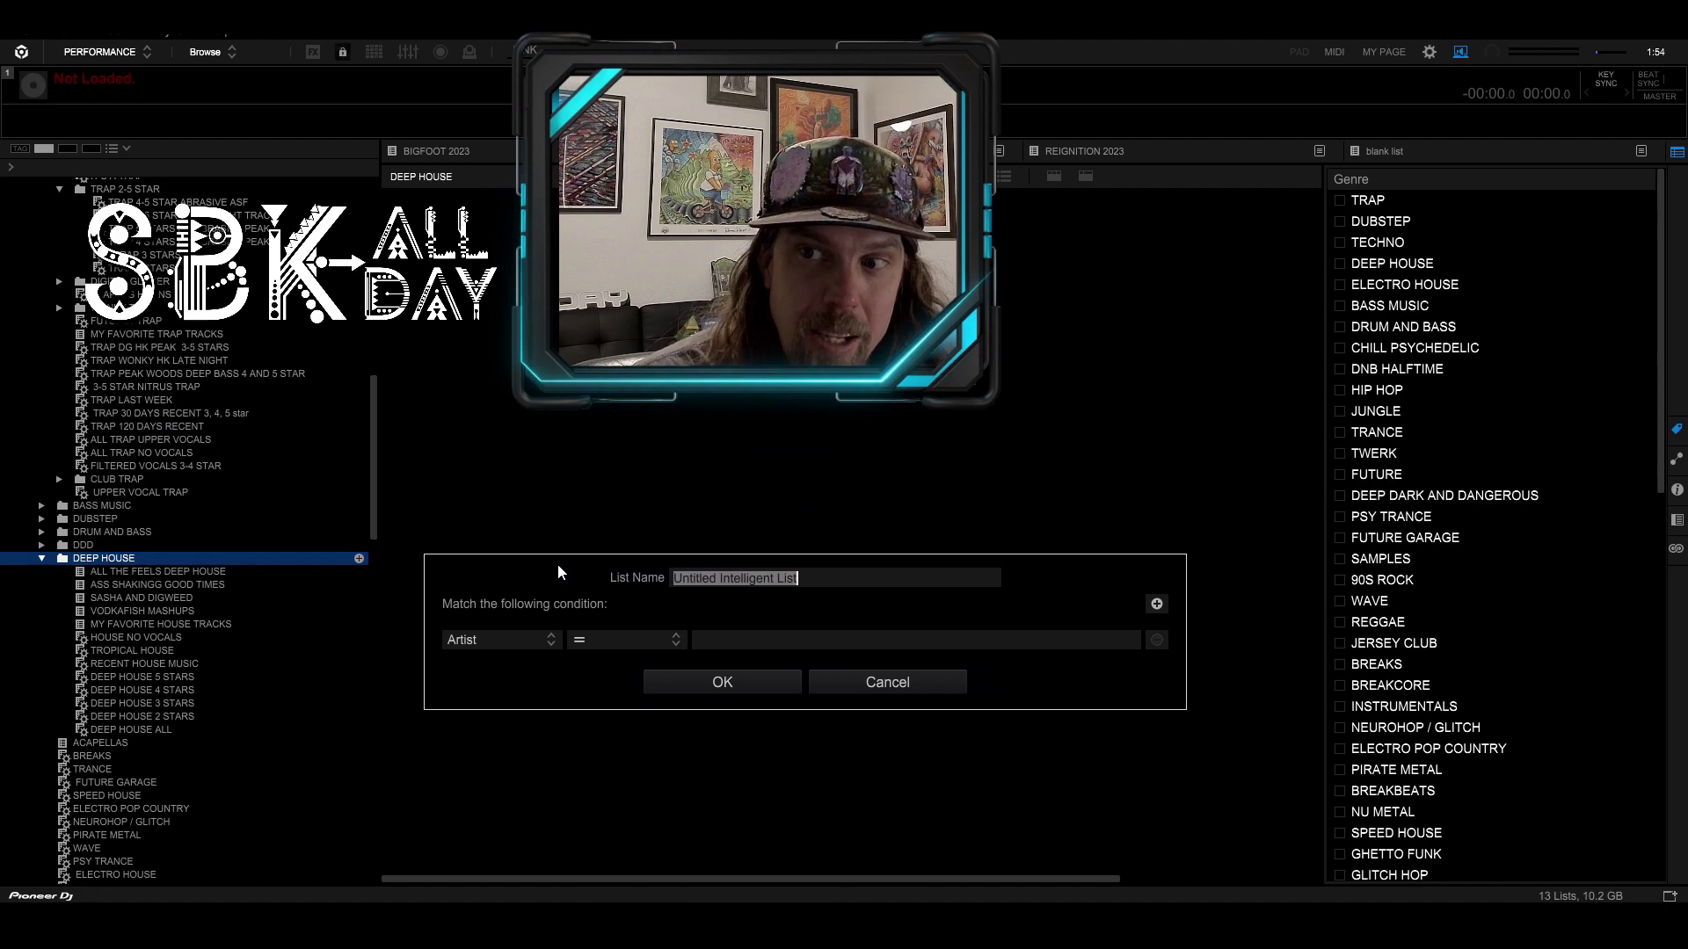
{"action": "key", "text": "Right"}
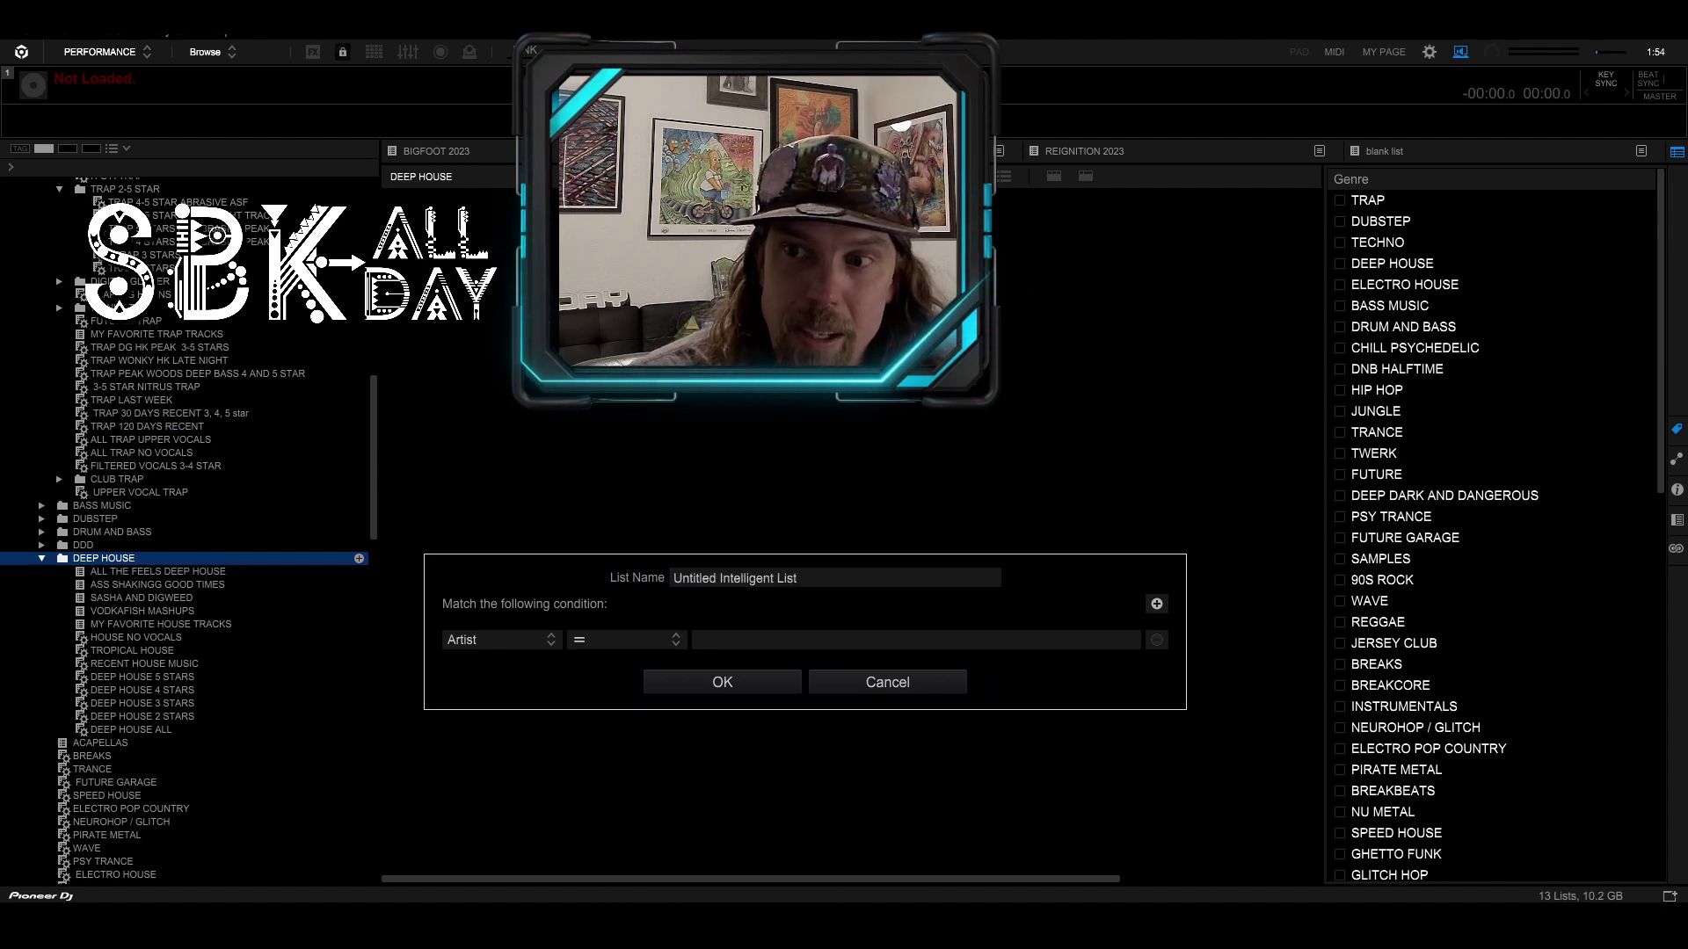
{"action": "double_click", "coordinate": [791, 577]}
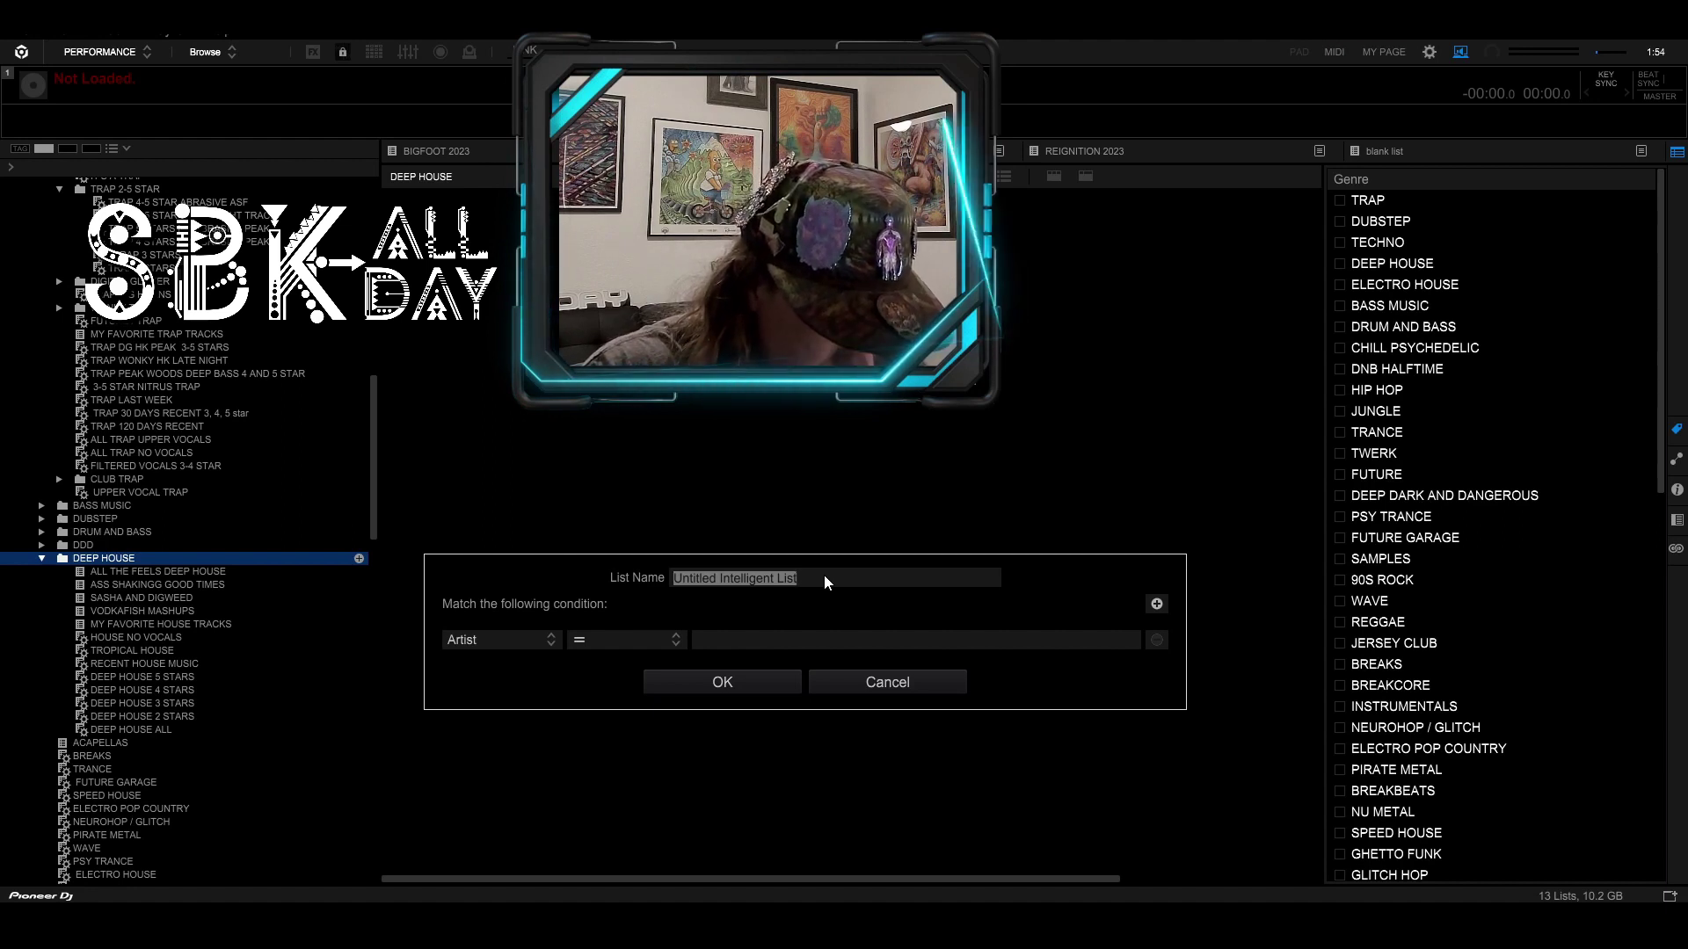
{"action": "type", "text": "House miusic with "}
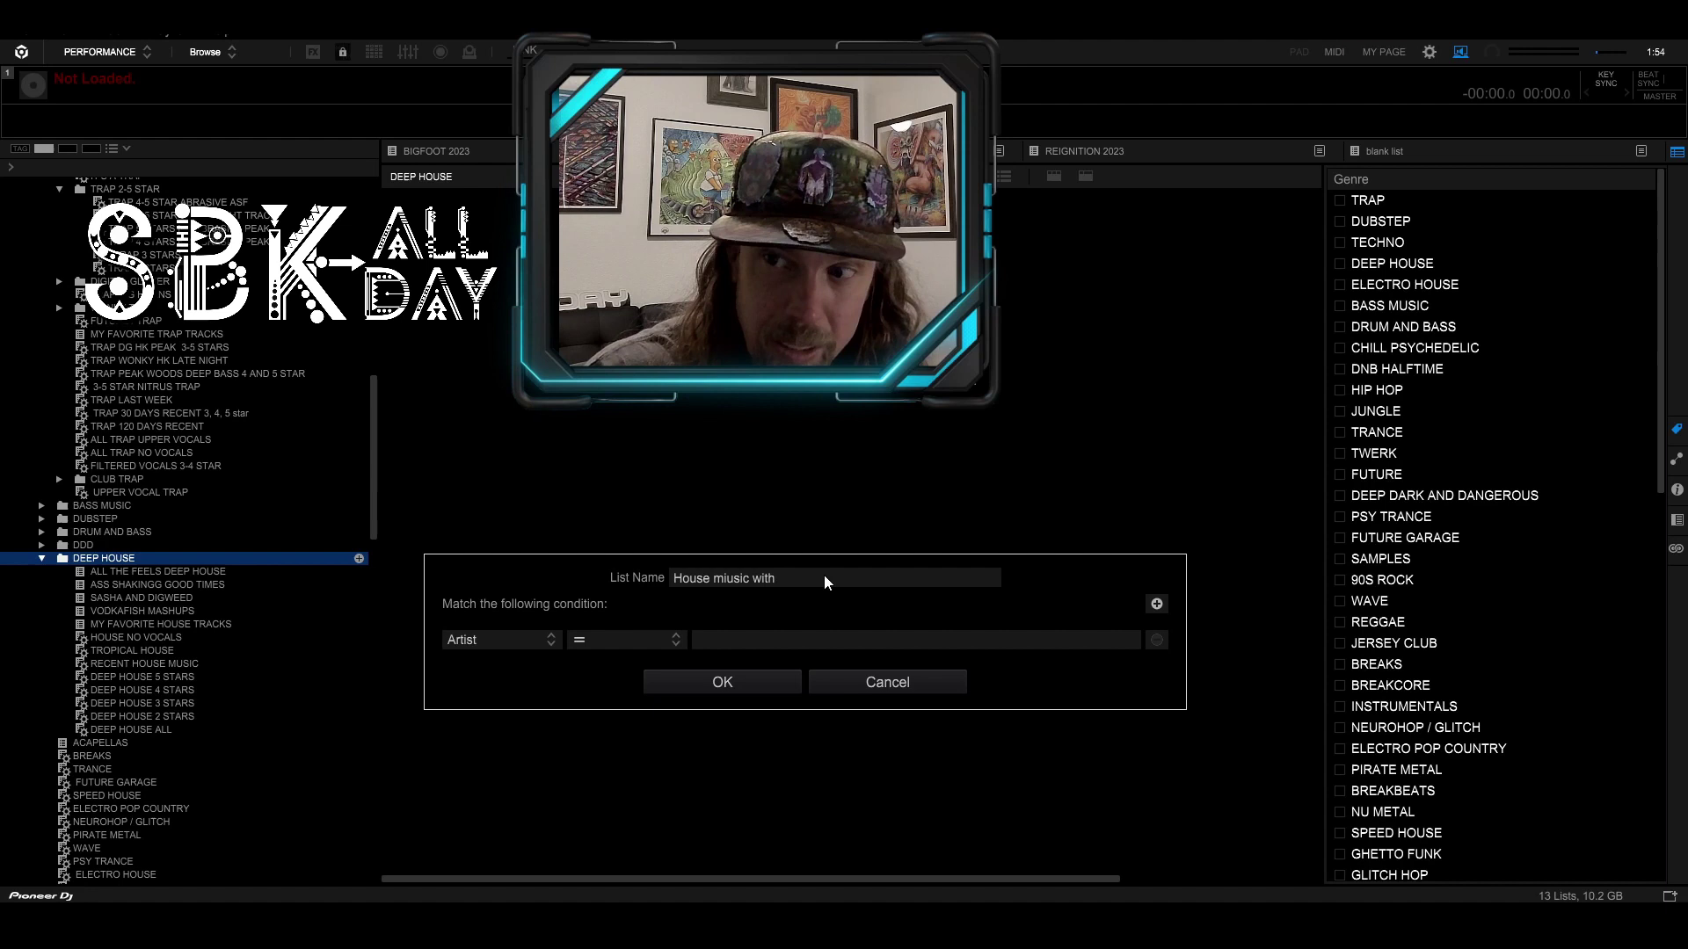
{"action": "type", "text": "pina"}
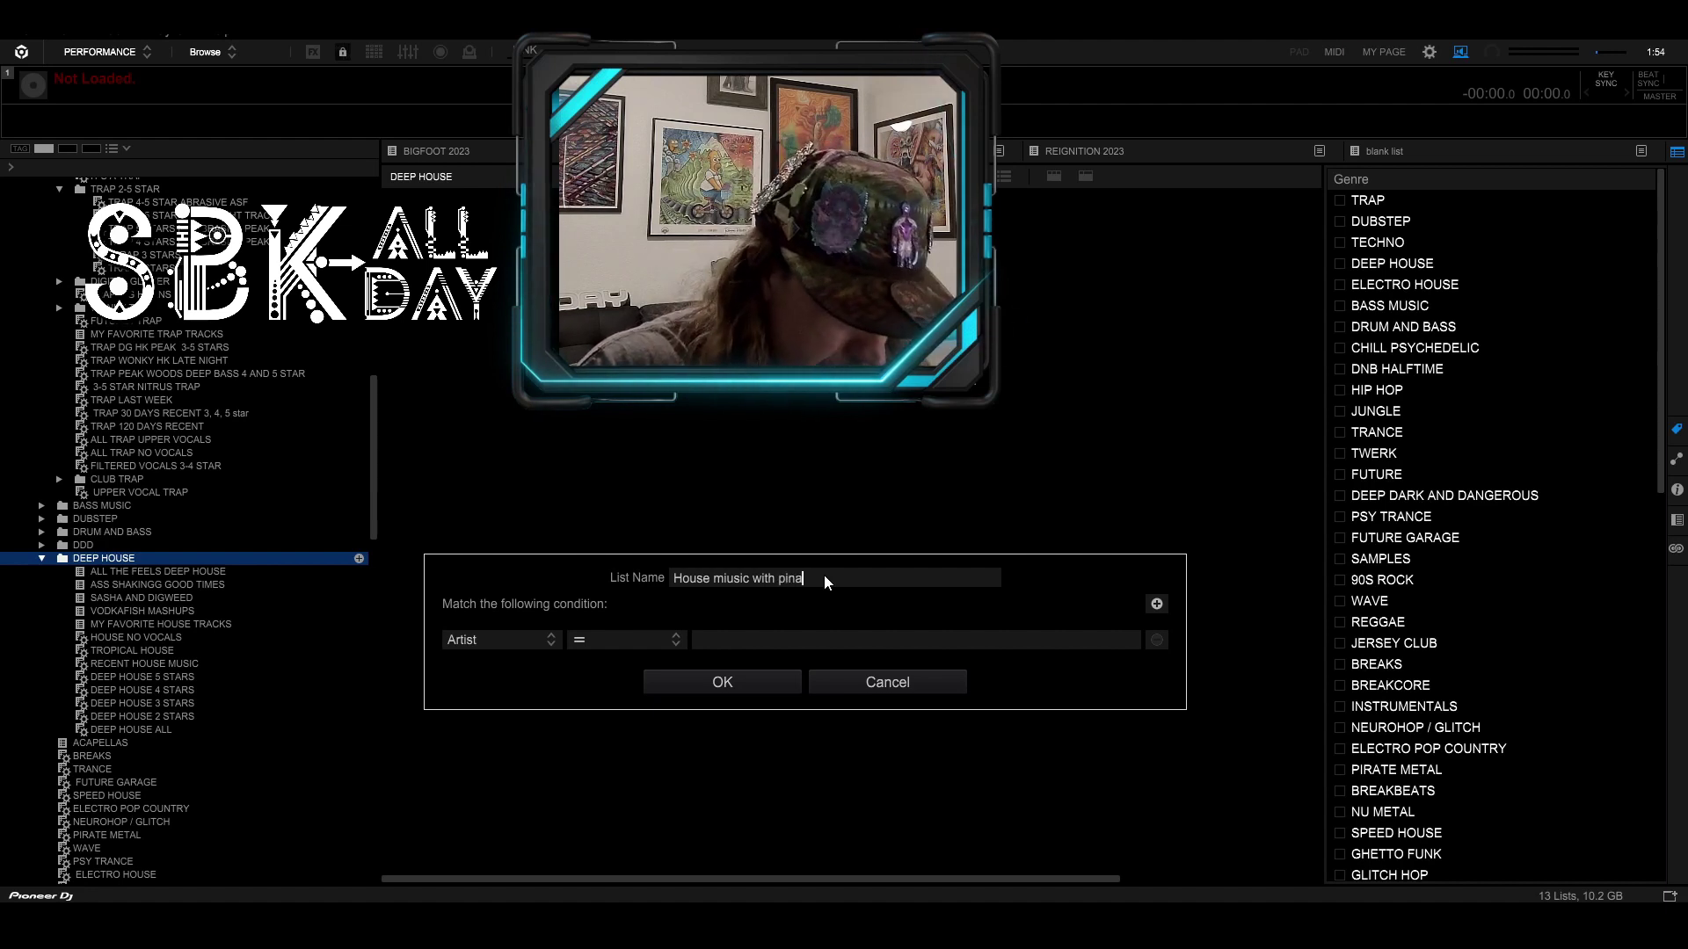
{"action": "key", "text": "BackSpace"}
{"action": "key", "text": "BackSpace"}
{"action": "key", "text": "BackSpace"}
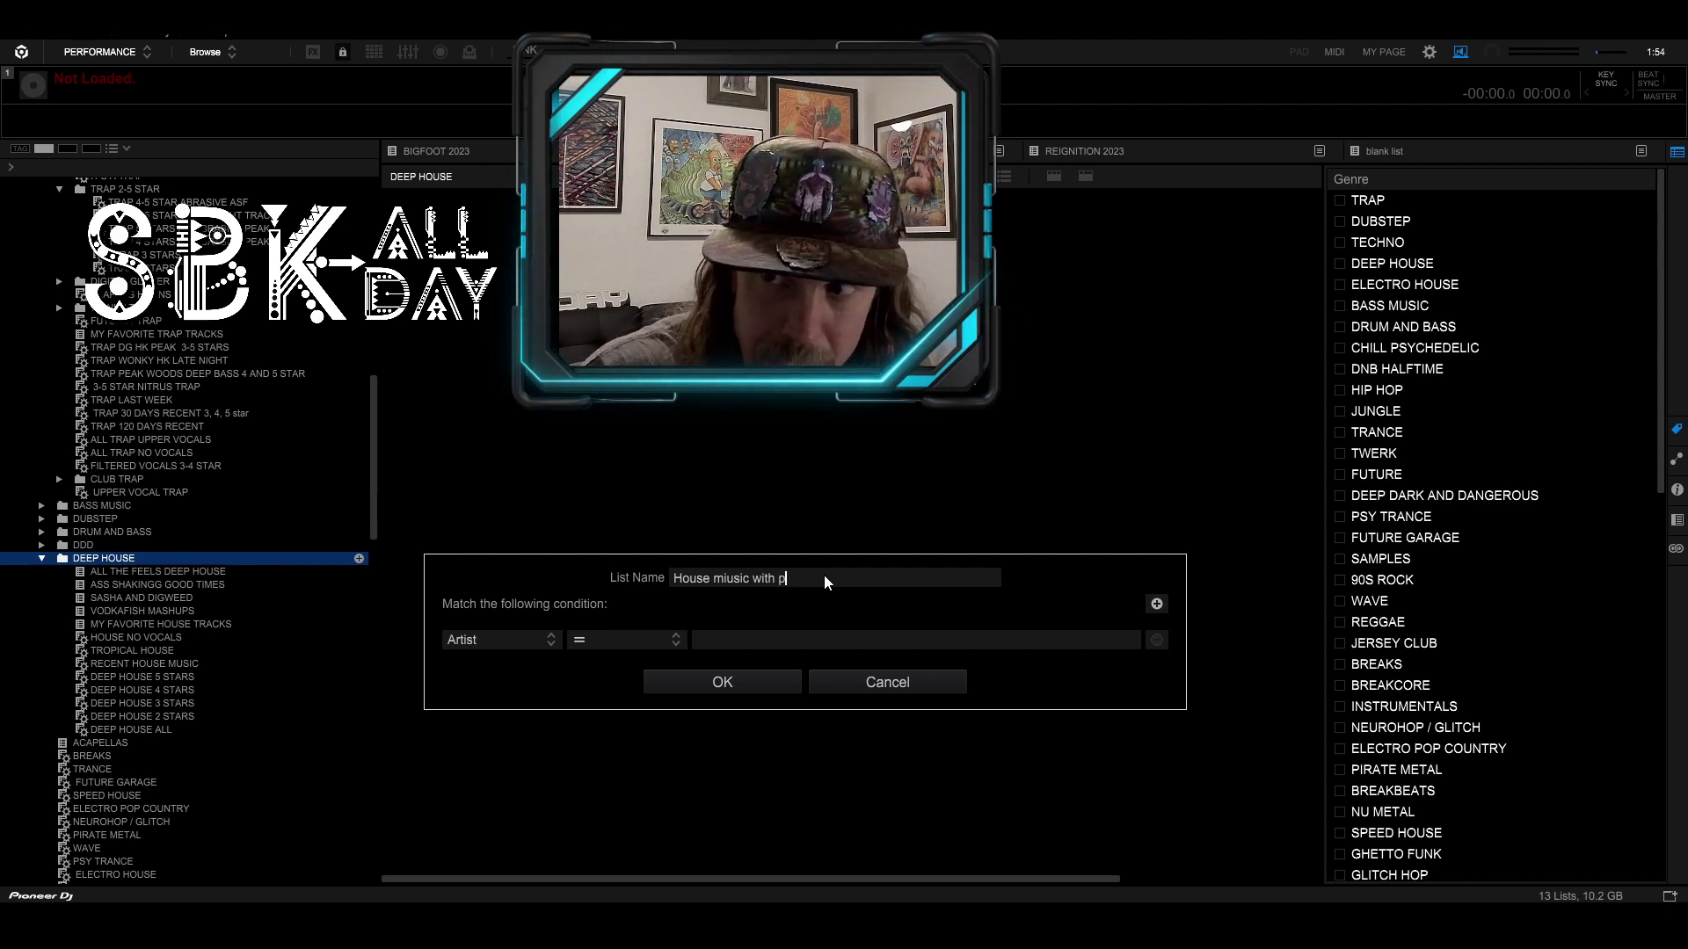
{"action": "type", "text": "iano and vocals"}
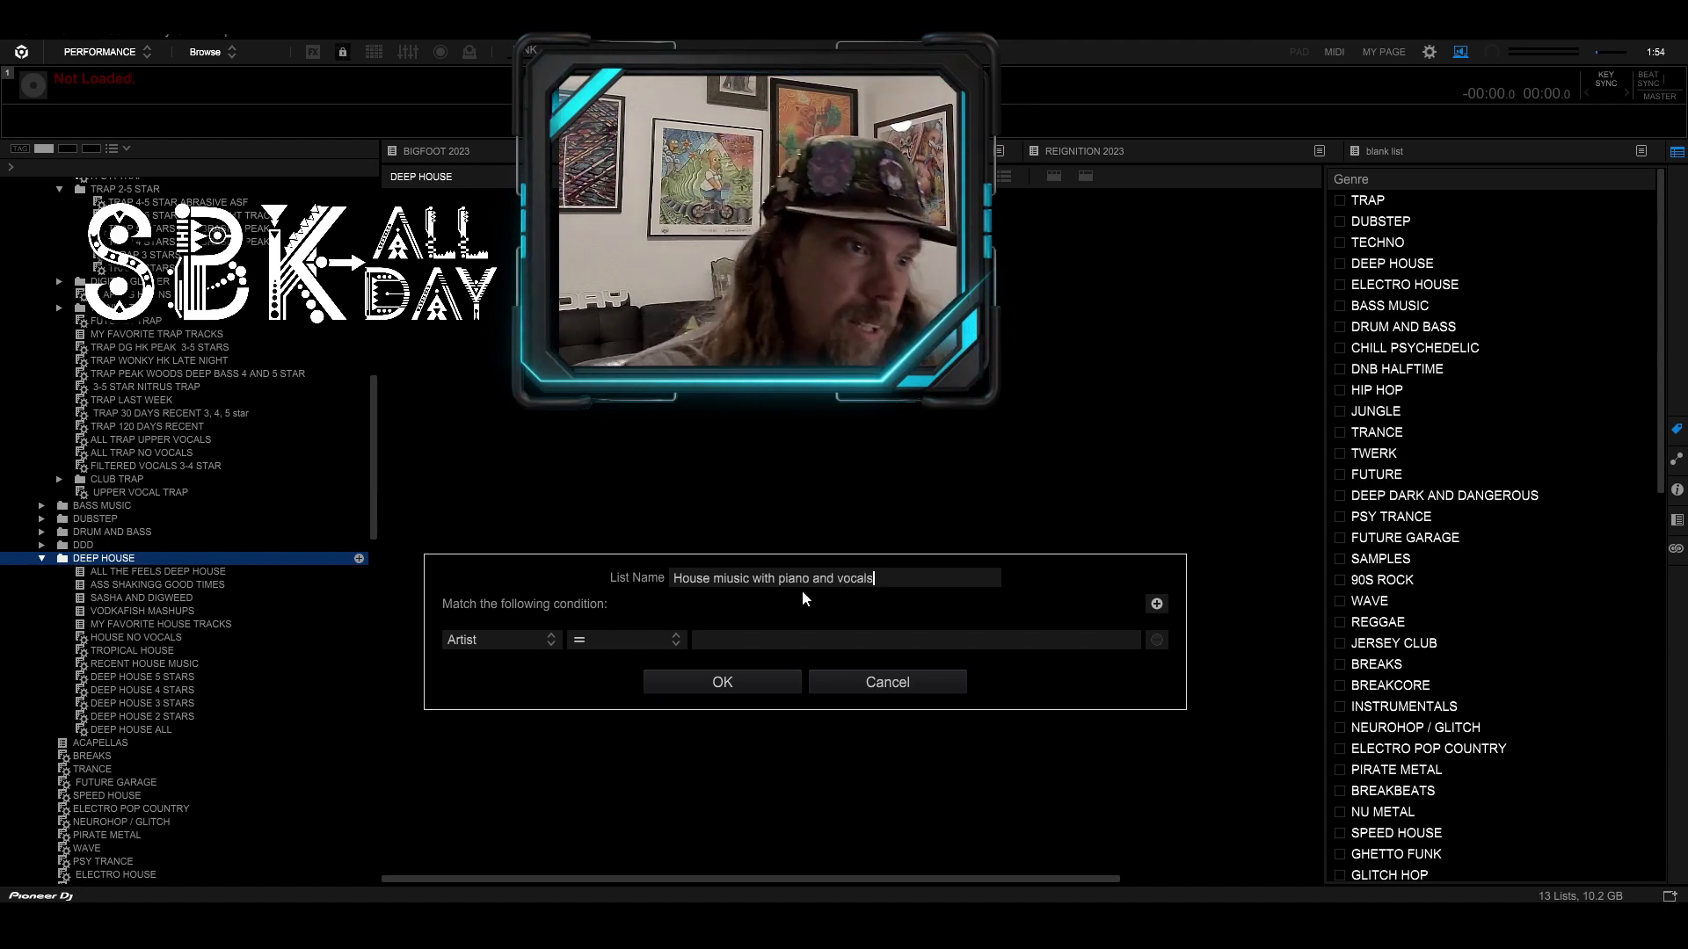
Step: Set the first condition to My Tag contains DEEP HOUSE
{"action": "left_click", "coordinate": [552, 640]}
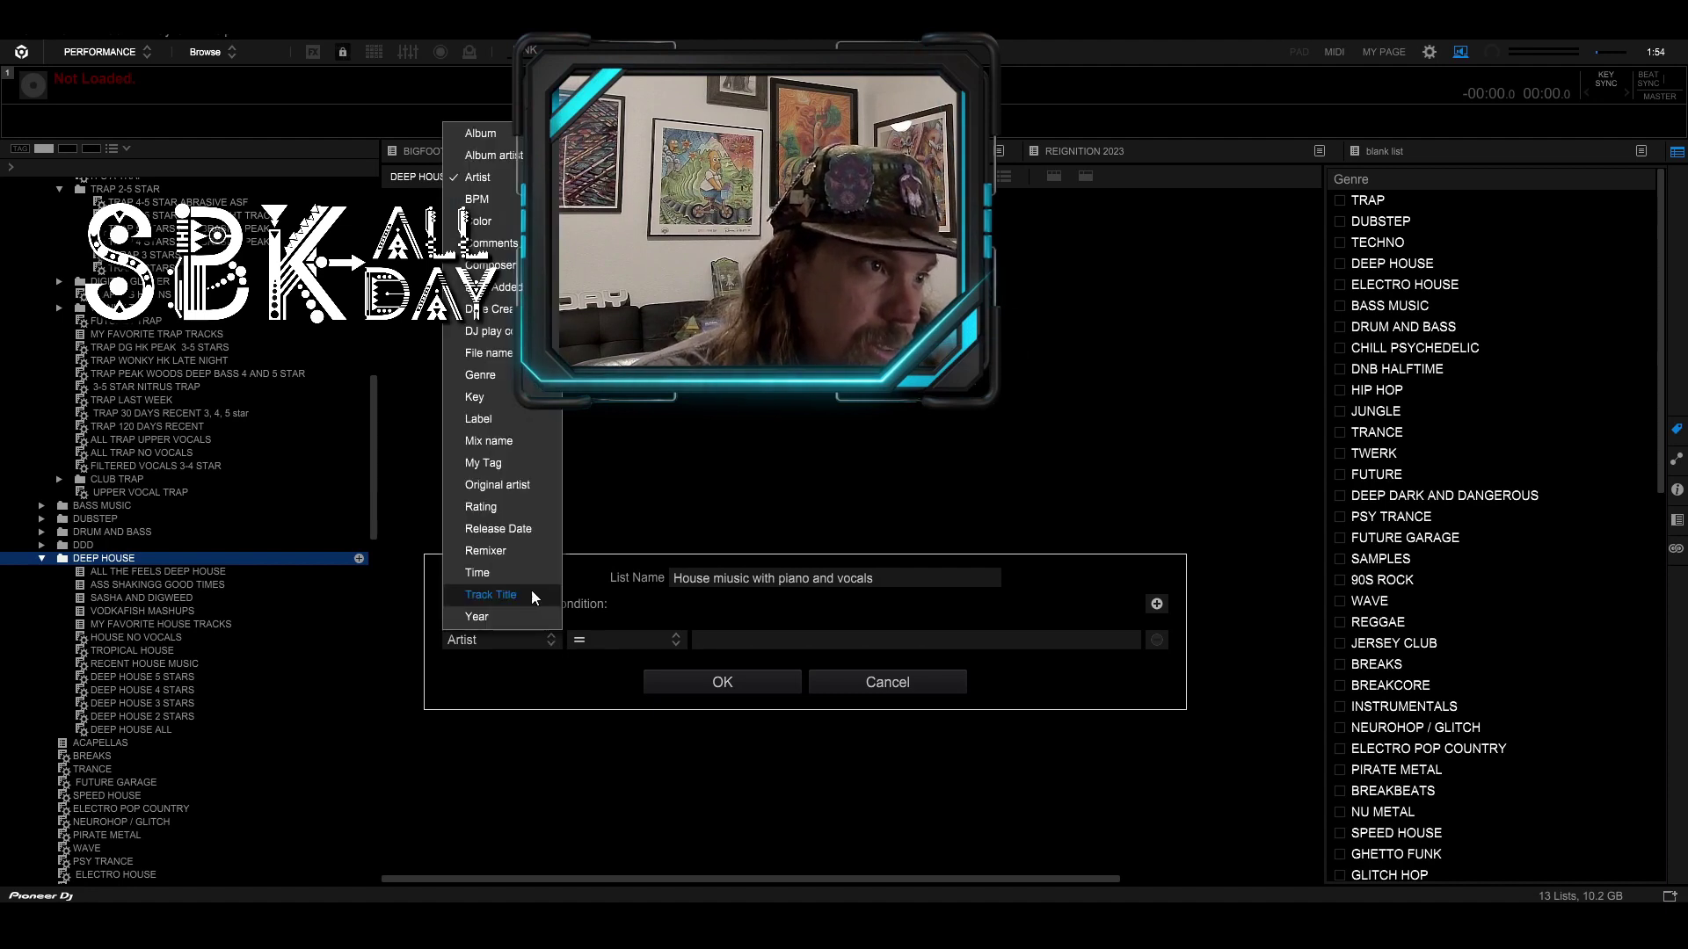
{"action": "left_click", "coordinate": [487, 463]}
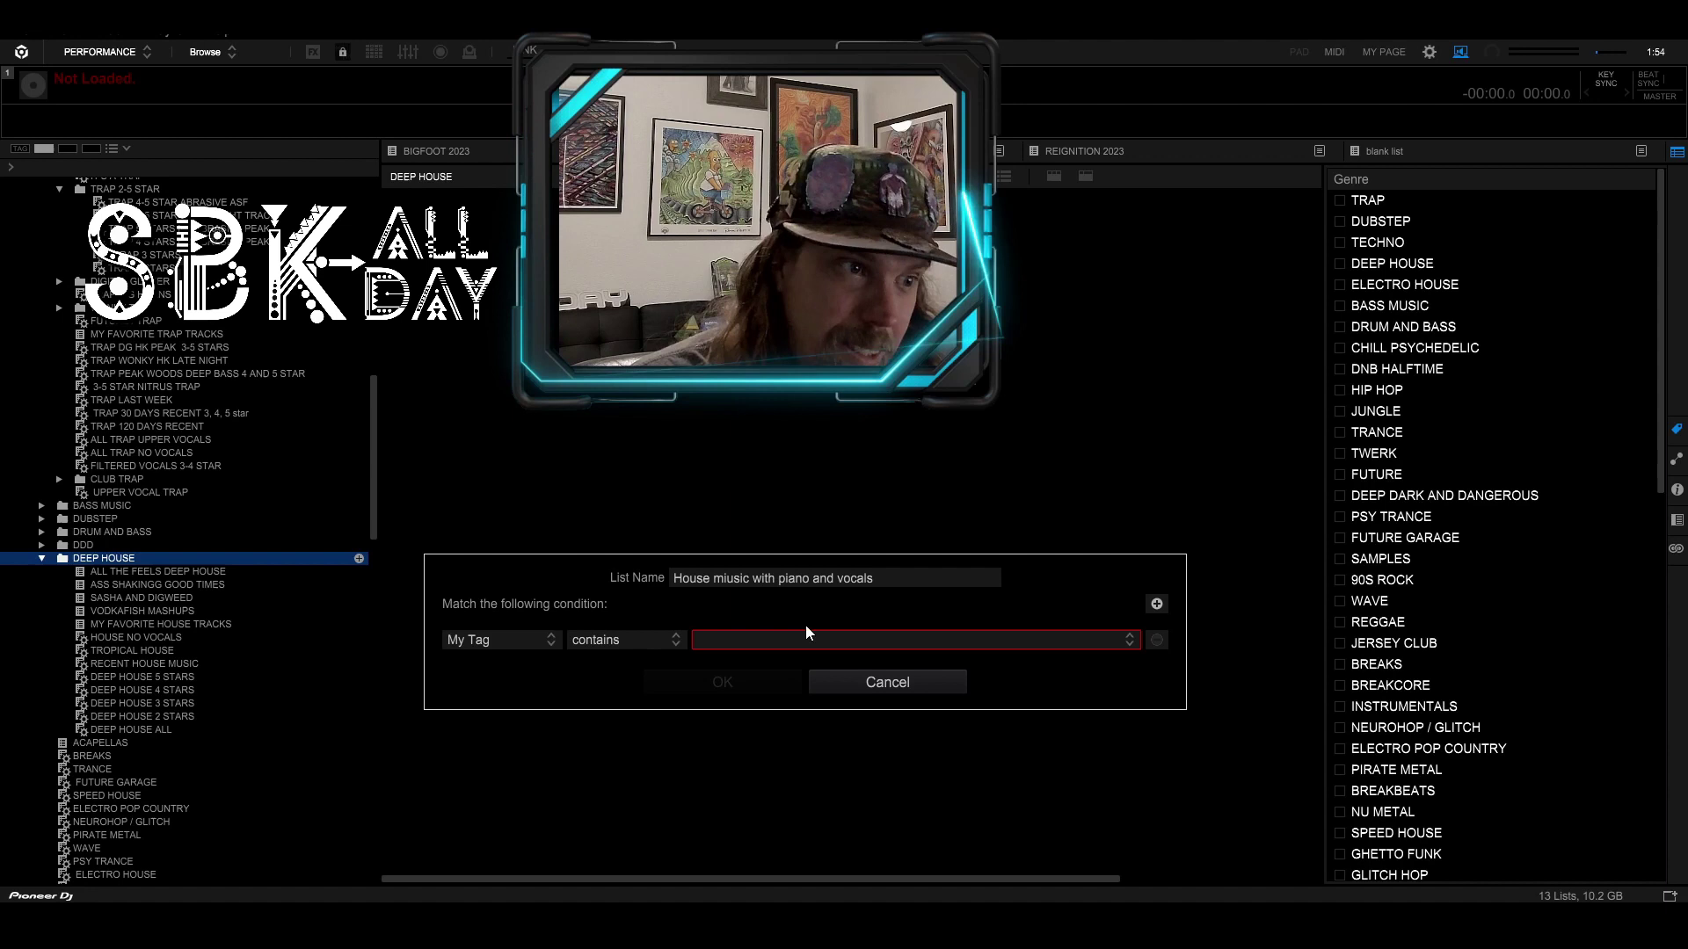
{"action": "left_click", "coordinate": [1128, 641]}
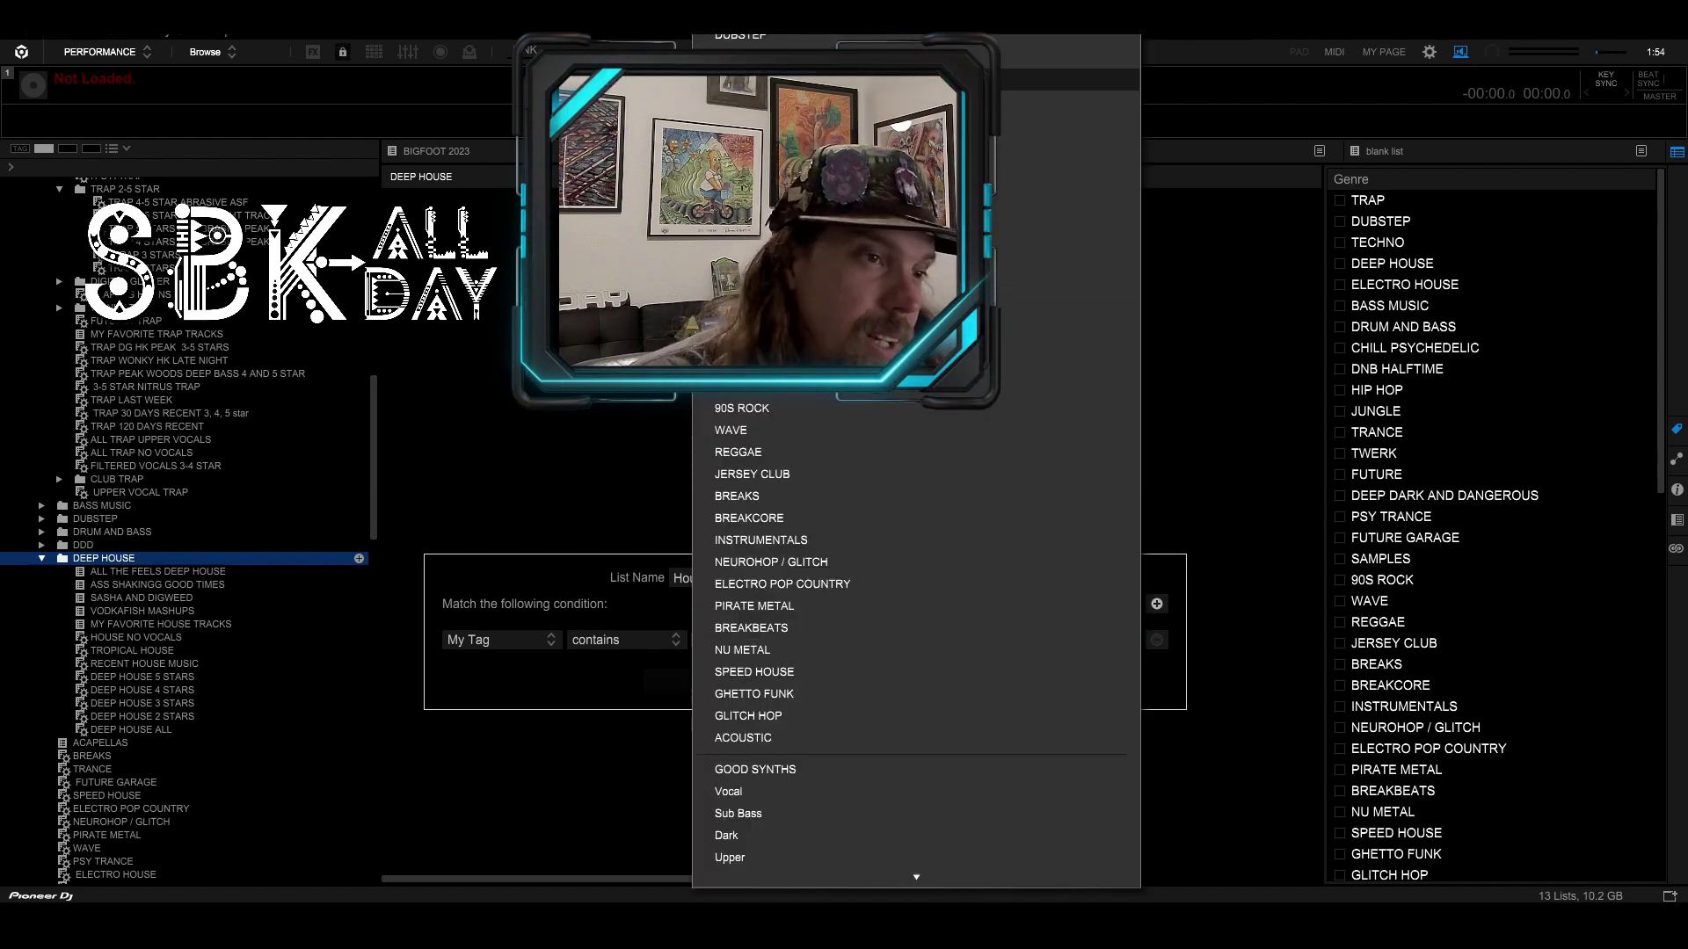
{"action": "left_click", "coordinate": [742, 263]}
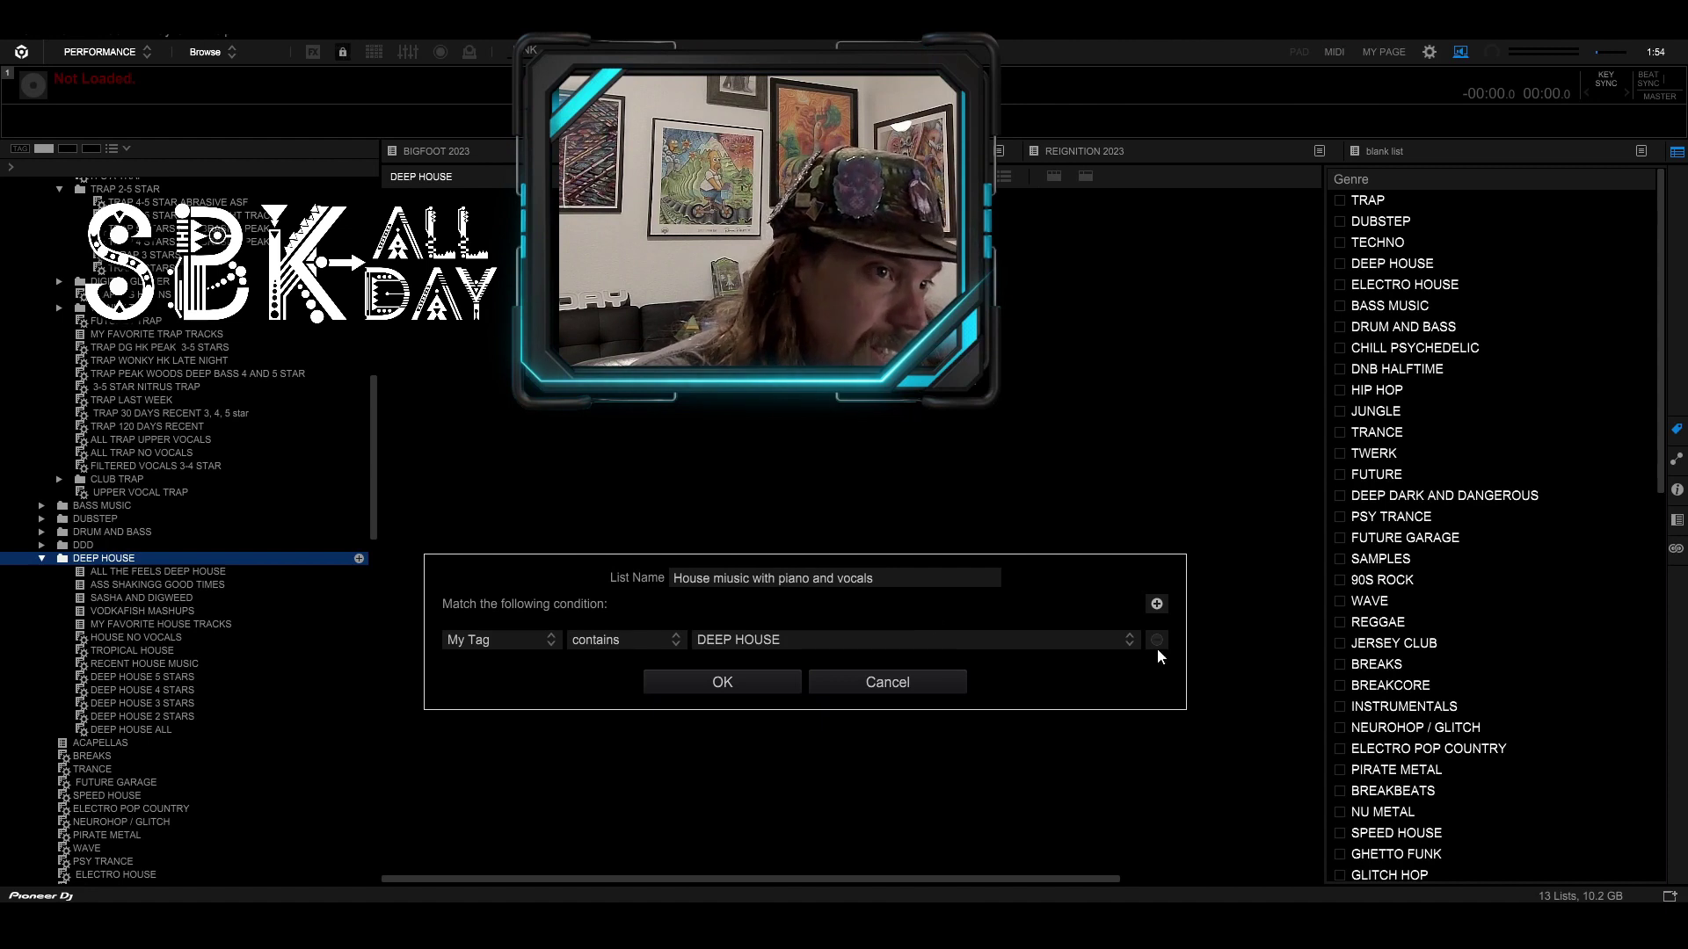
Step: Add a second condition: My Tag contains Vocal
{"action": "left_click", "coordinate": [1156, 604]}
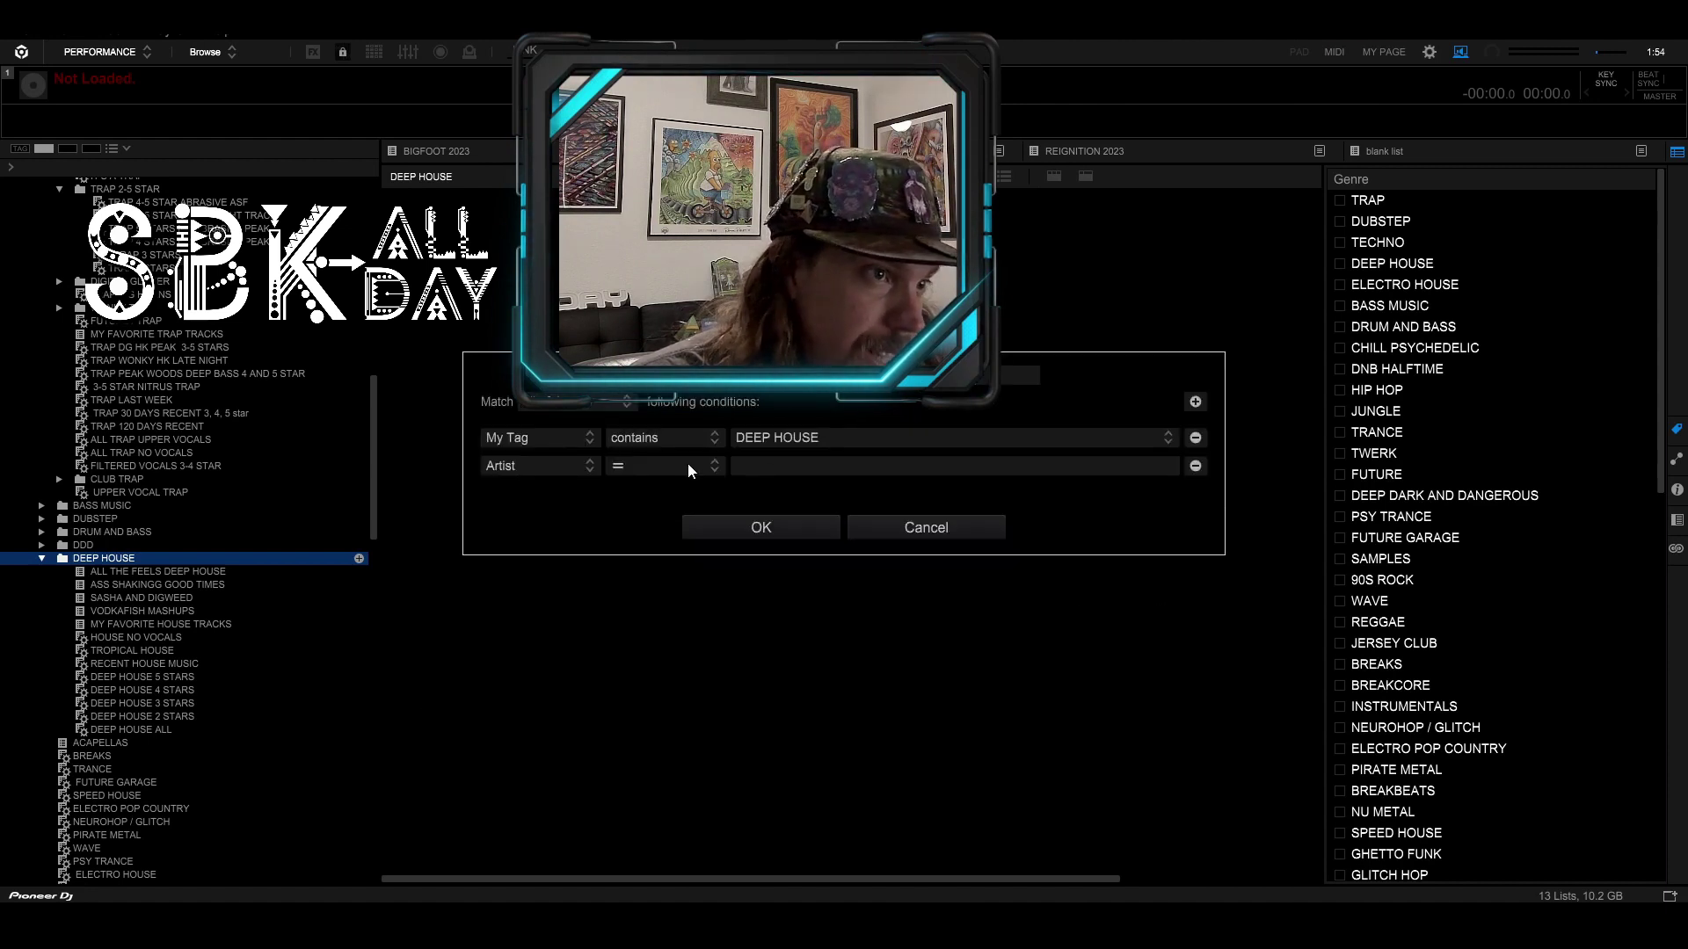
{"action": "left_click_drag", "start_coordinate": [879, 370], "coordinate": [1066, 499]}
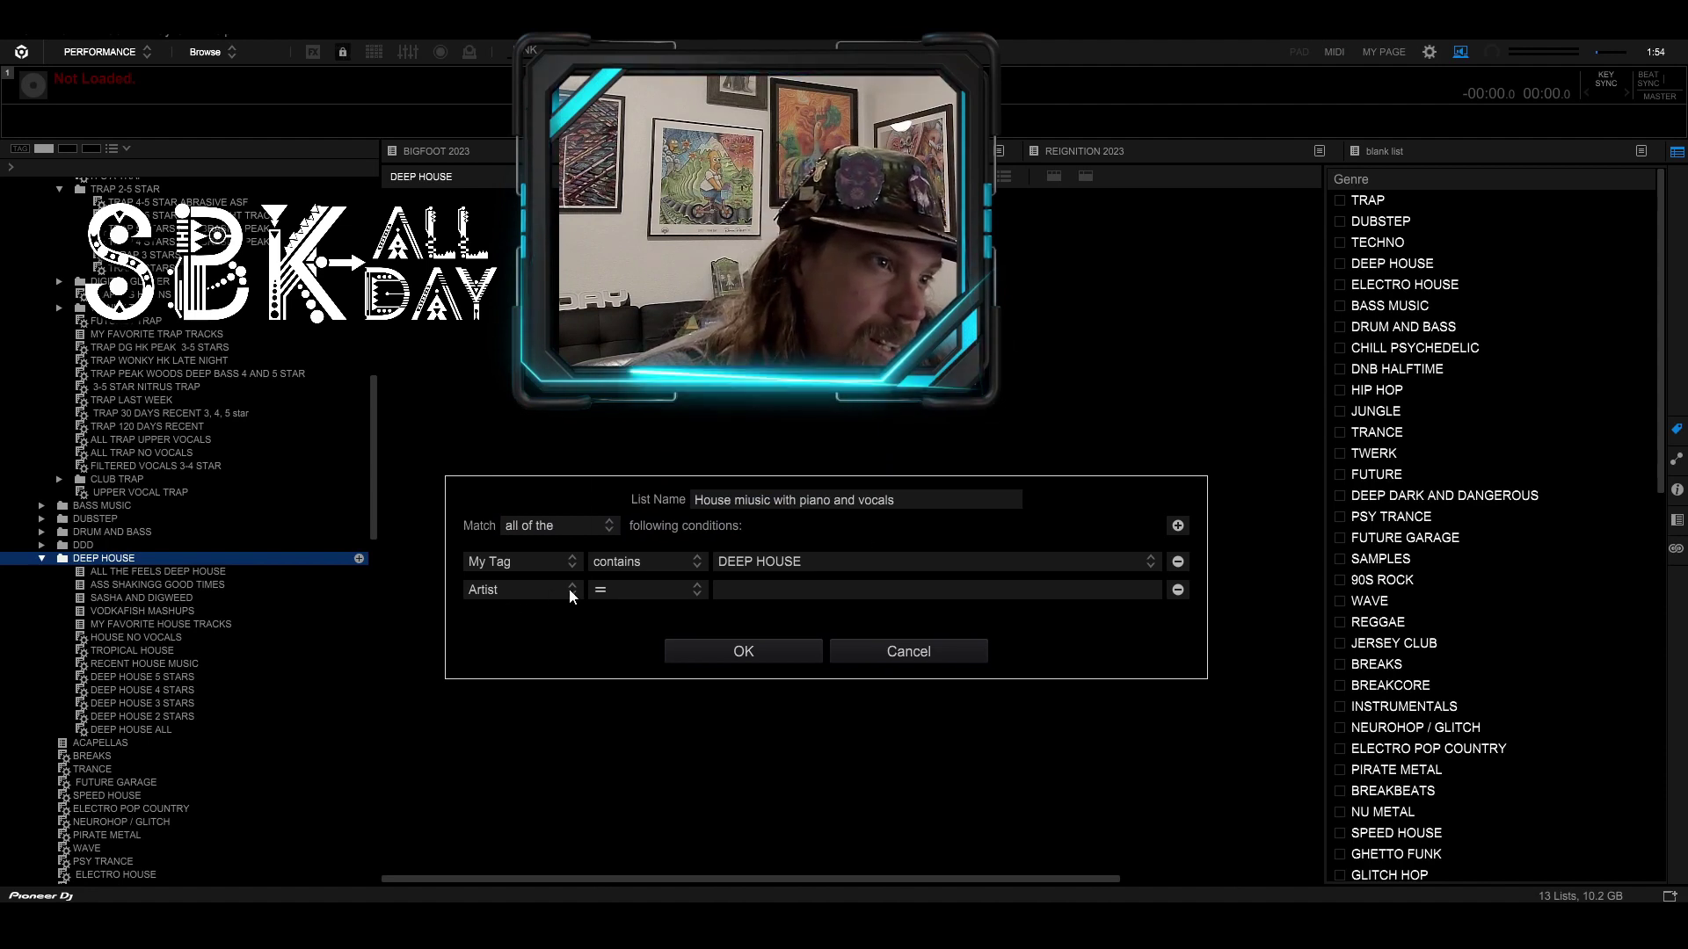
{"action": "left_click", "coordinate": [571, 587]}
{"action": "left_click", "coordinate": [503, 413]}
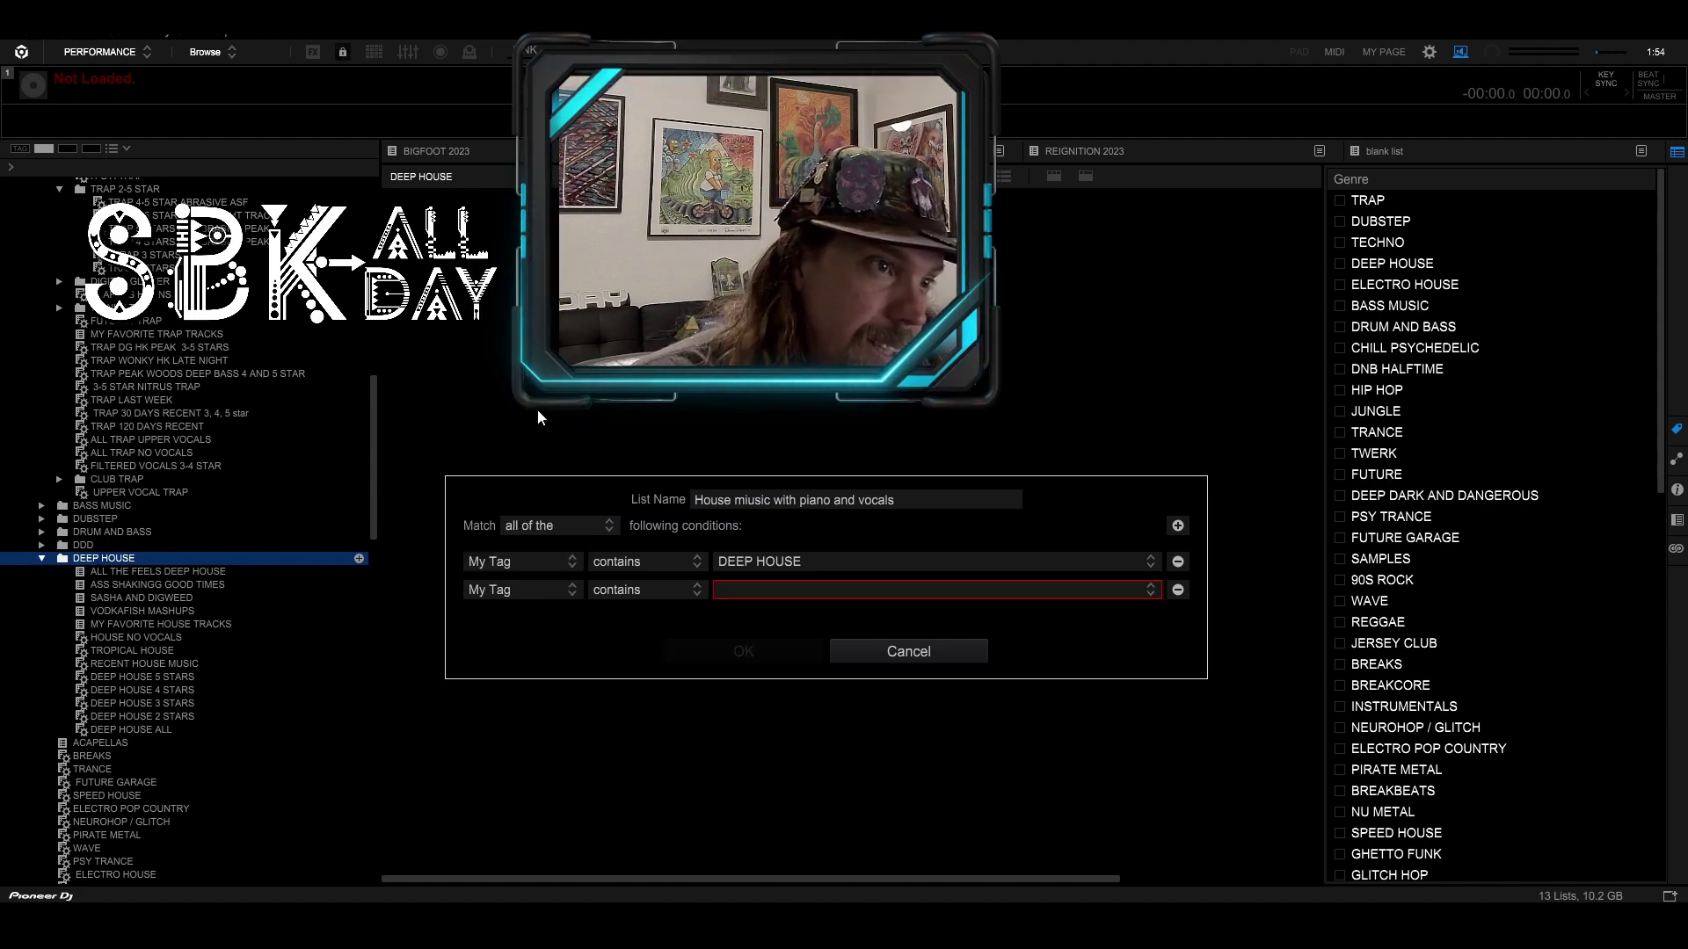
{"action": "left_click", "coordinate": [1151, 591]}
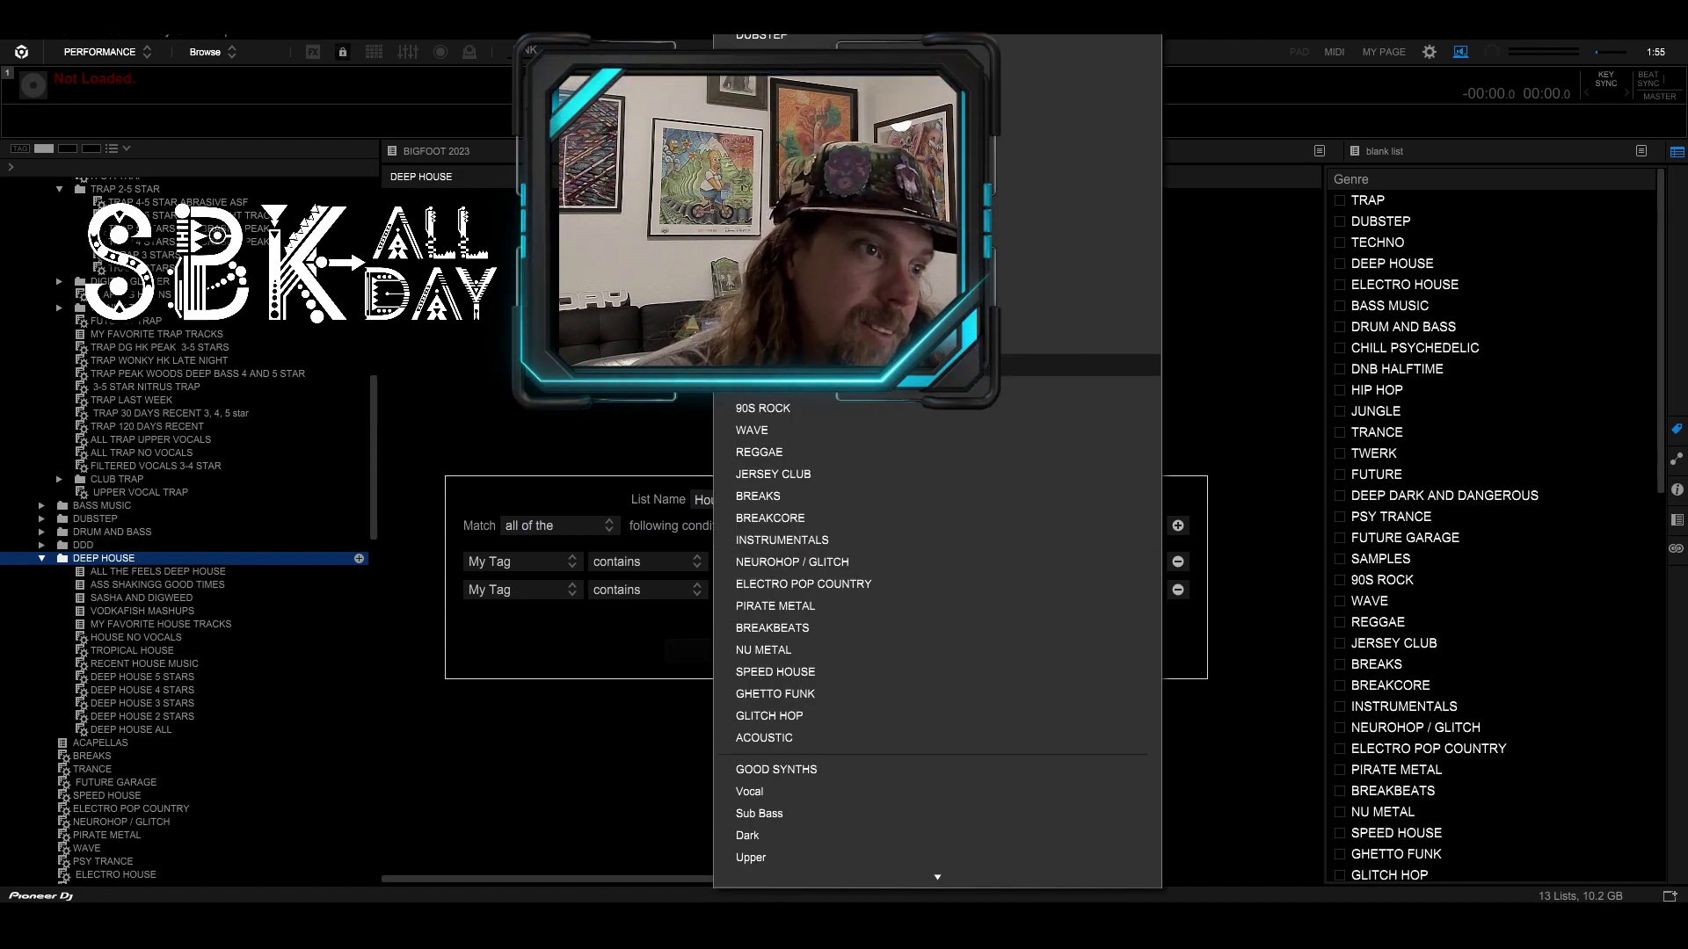
{"action": "scroll", "coordinate": [834, 529], "scroll_direction": "down", "scroll_amount": 5}
{"action": "scroll", "coordinate": [834, 528], "scroll_direction": "down", "scroll_amount": 1}
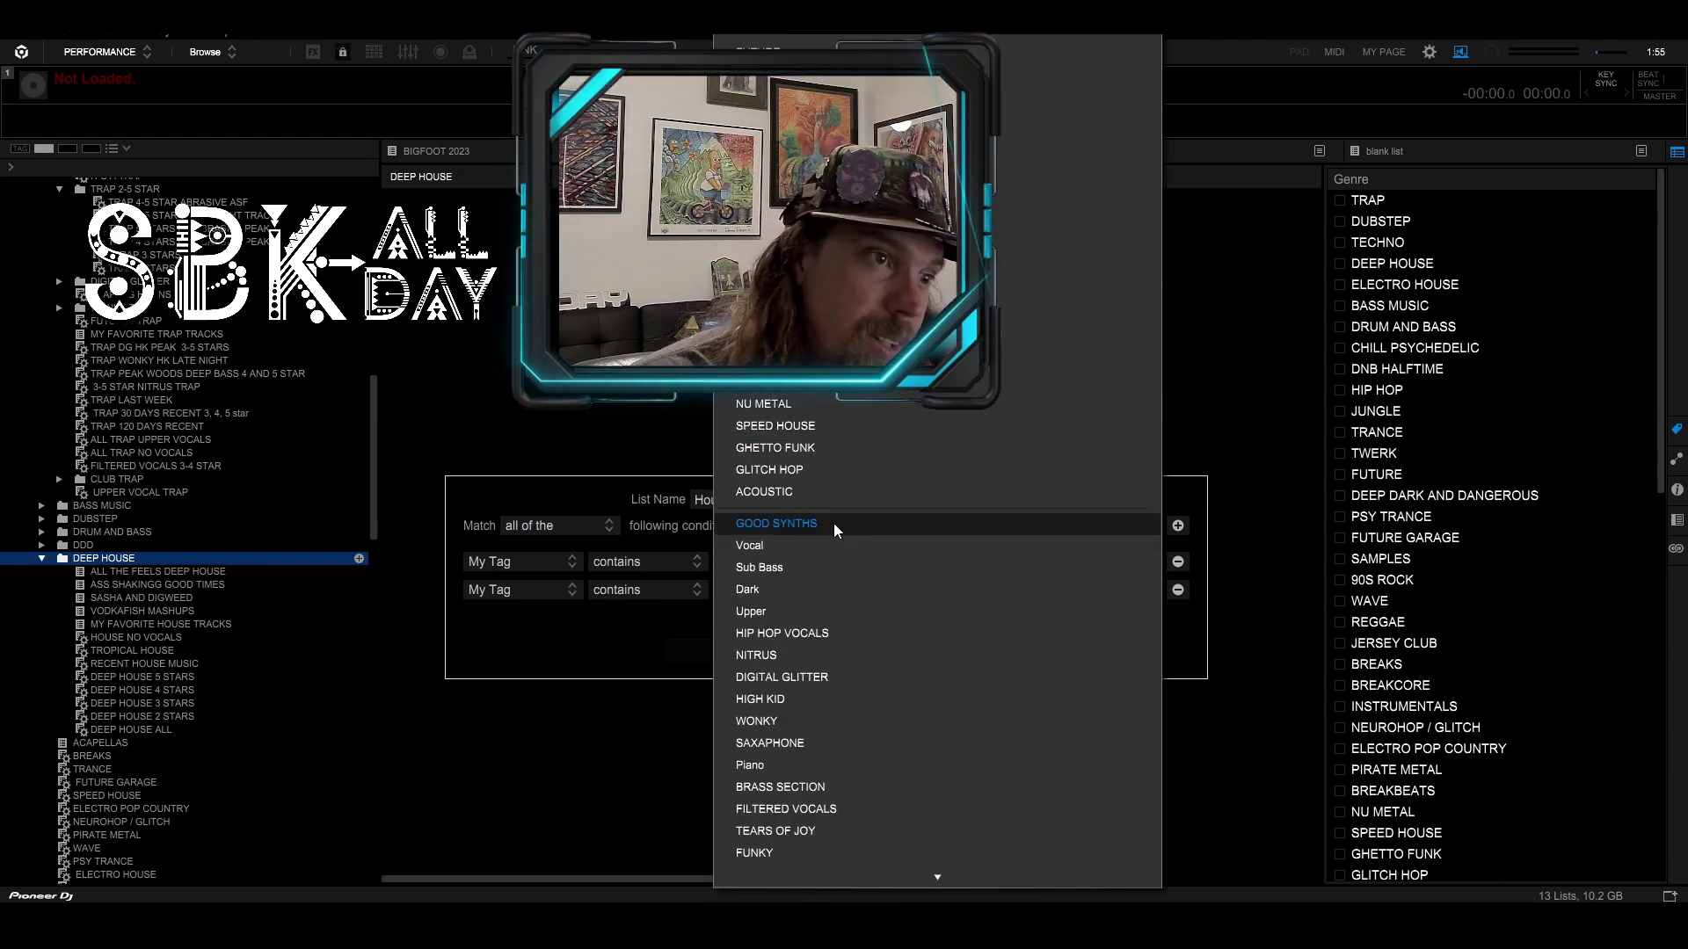
{"action": "left_click", "coordinate": [796, 545]}
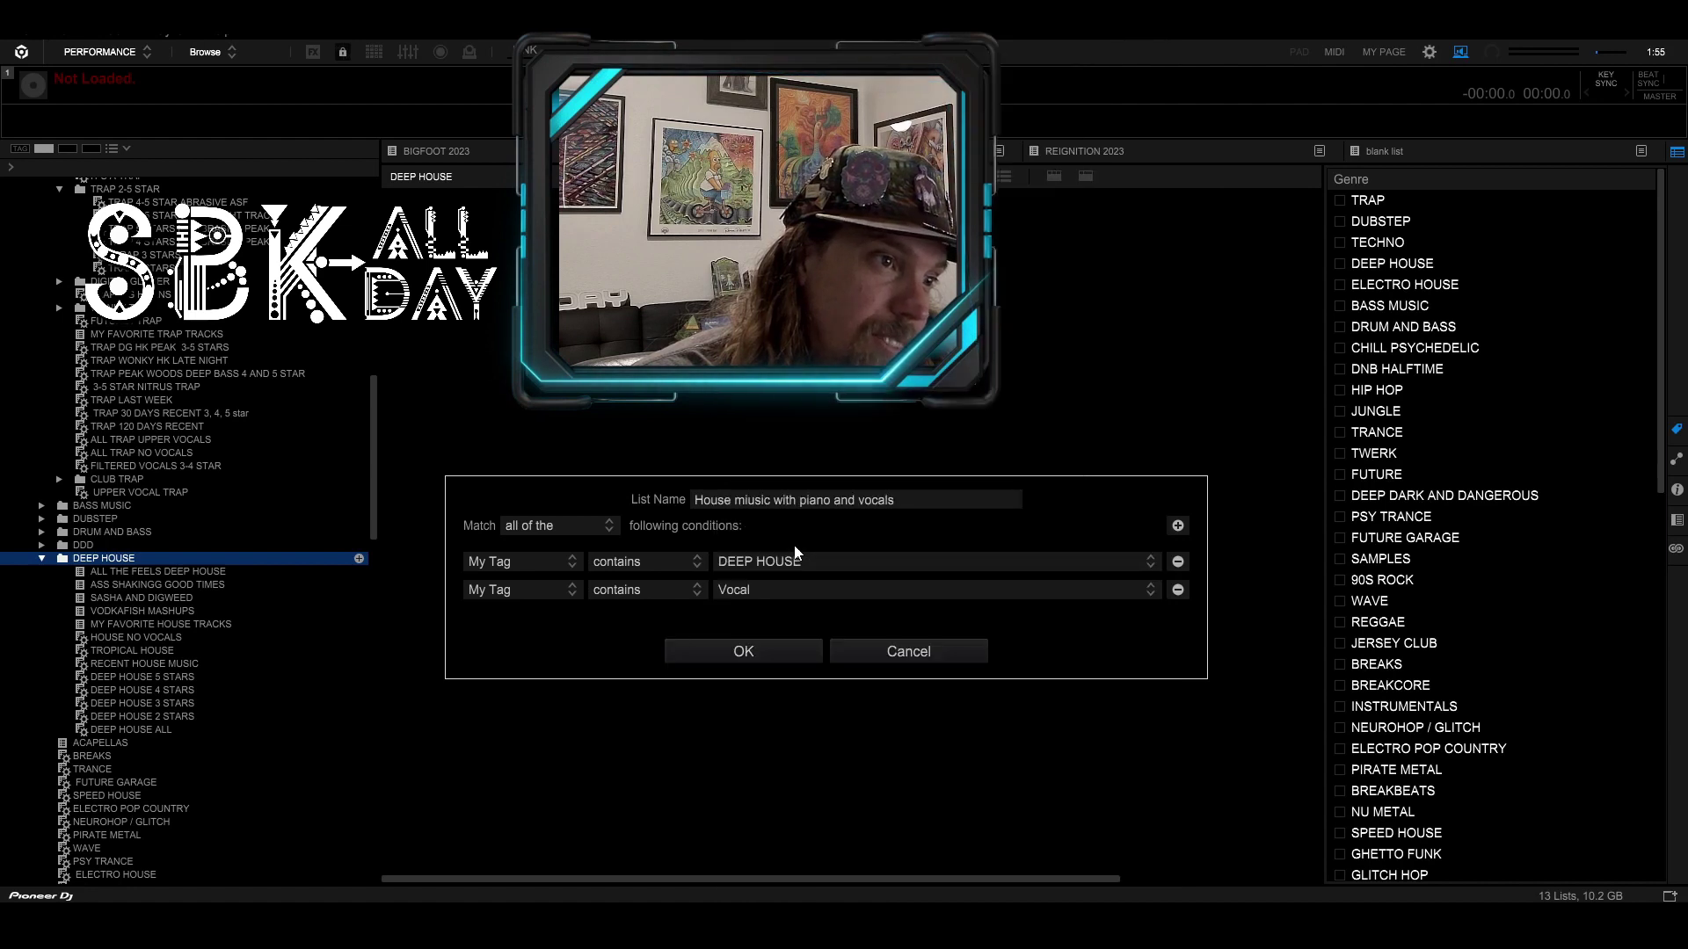
Step: Add a third condition, My Tag contains Piano, and save the playlist
{"action": "left_click", "coordinate": [1179, 527]}
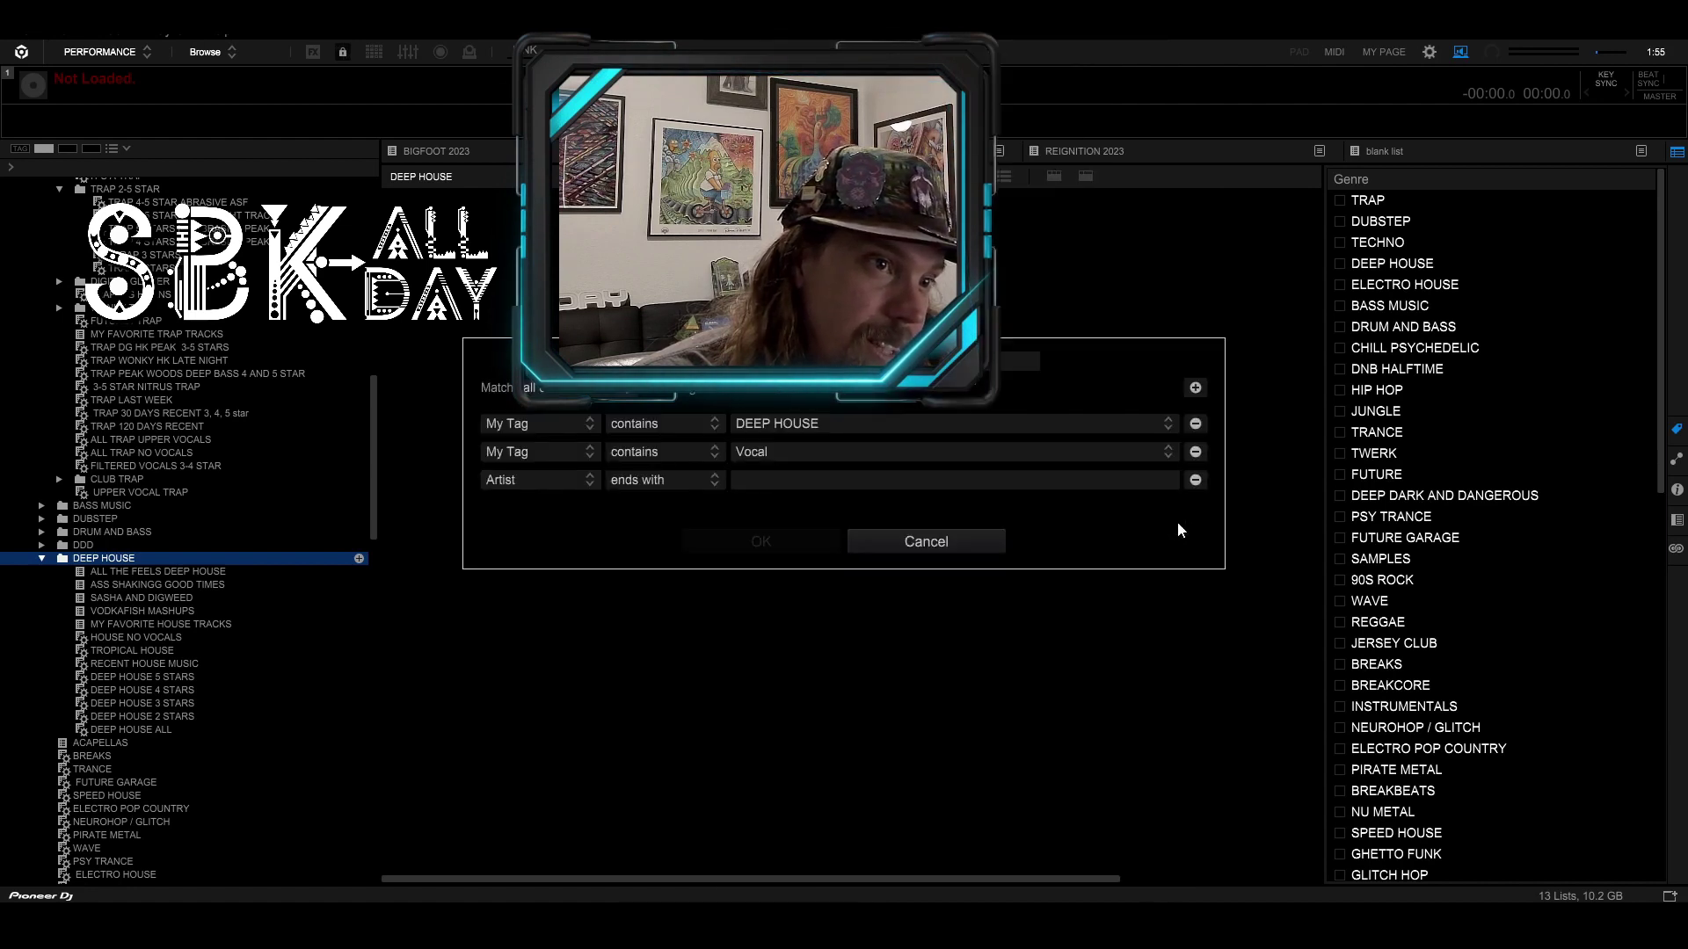
{"action": "left_click_drag", "start_coordinate": [1026, 370], "coordinate": [983, 517]}
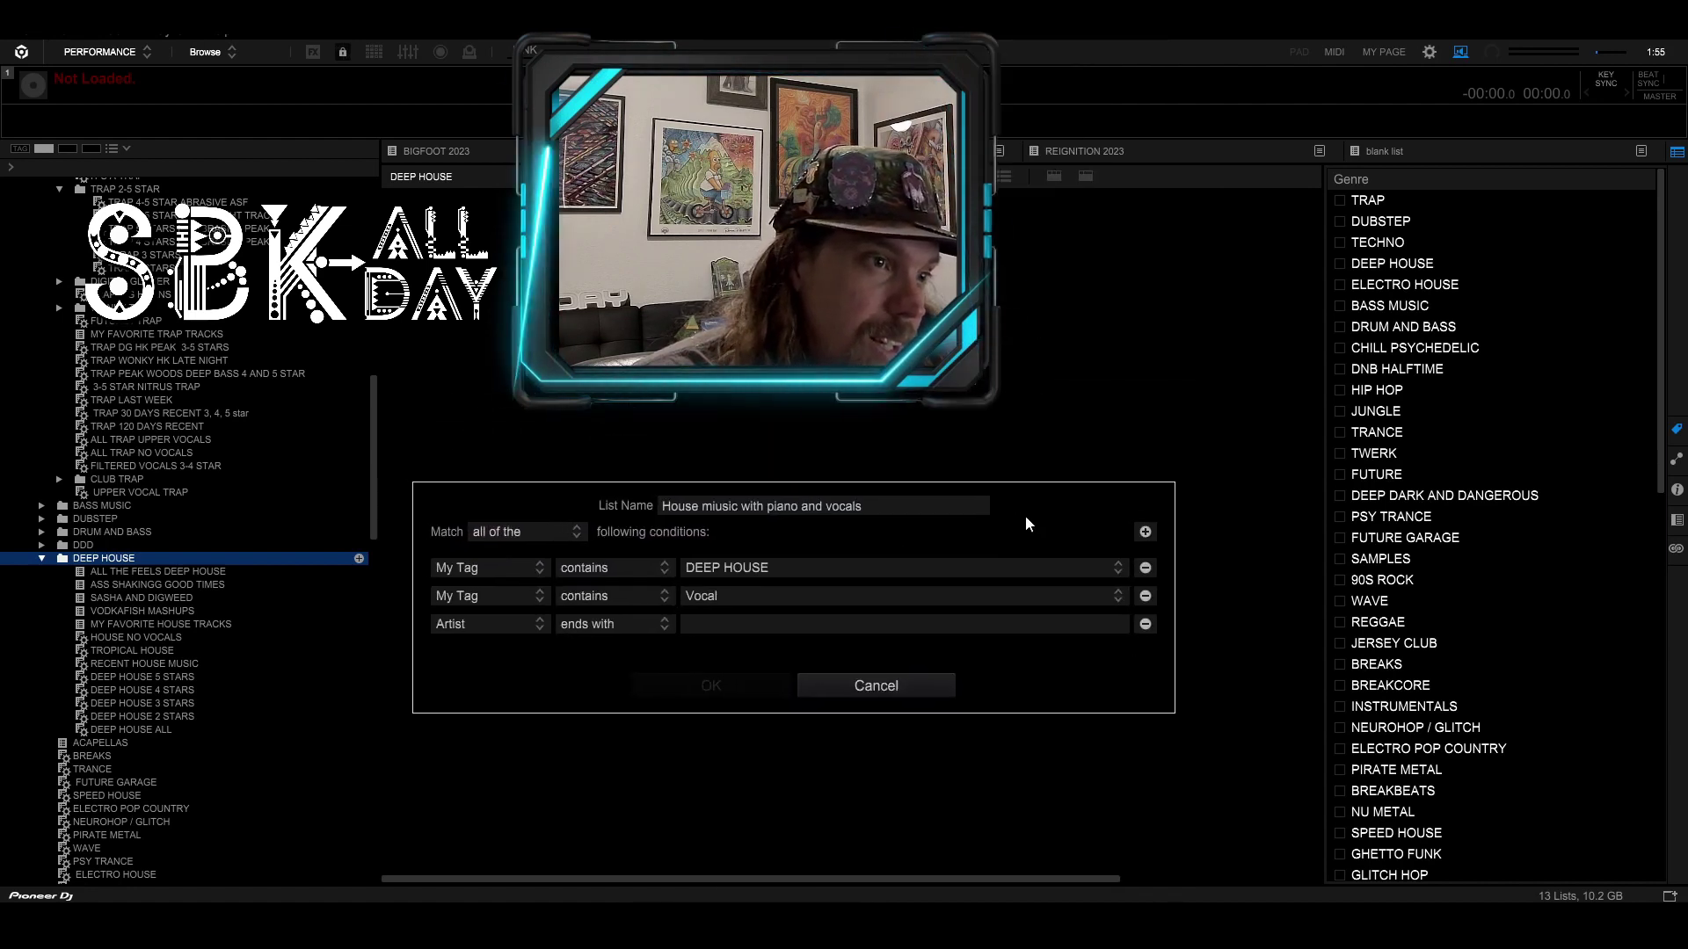
{"action": "left_click", "coordinate": [544, 629]}
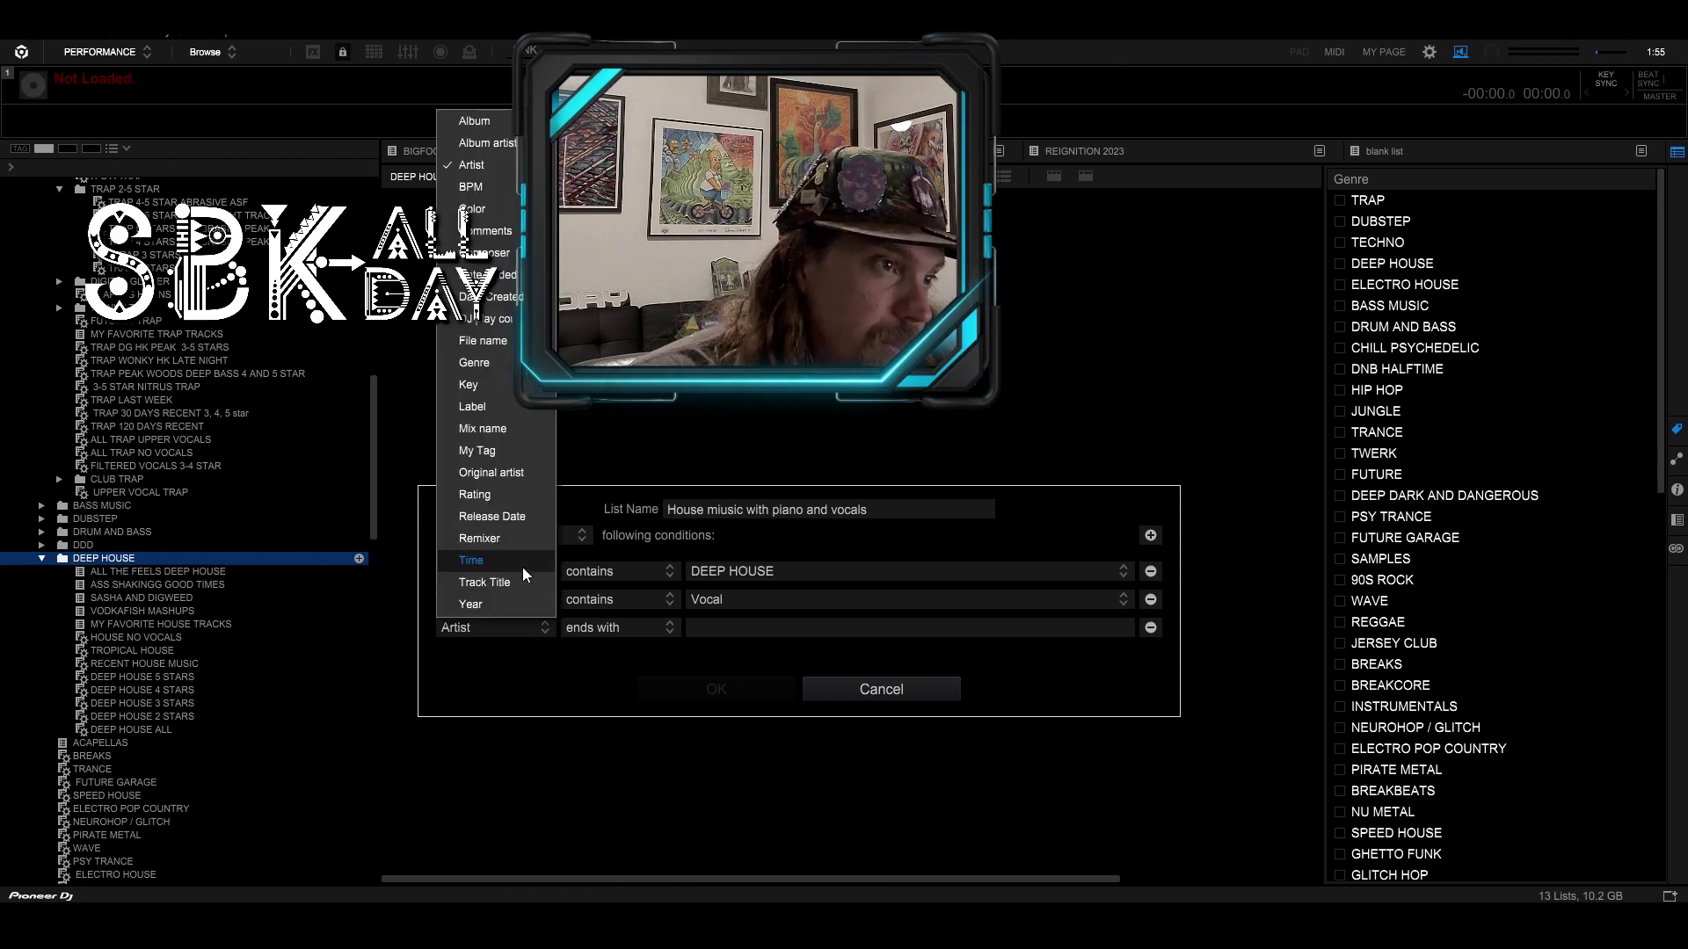
{"action": "left_click", "coordinate": [477, 450]}
{"action": "left_click", "coordinate": [1122, 628]}
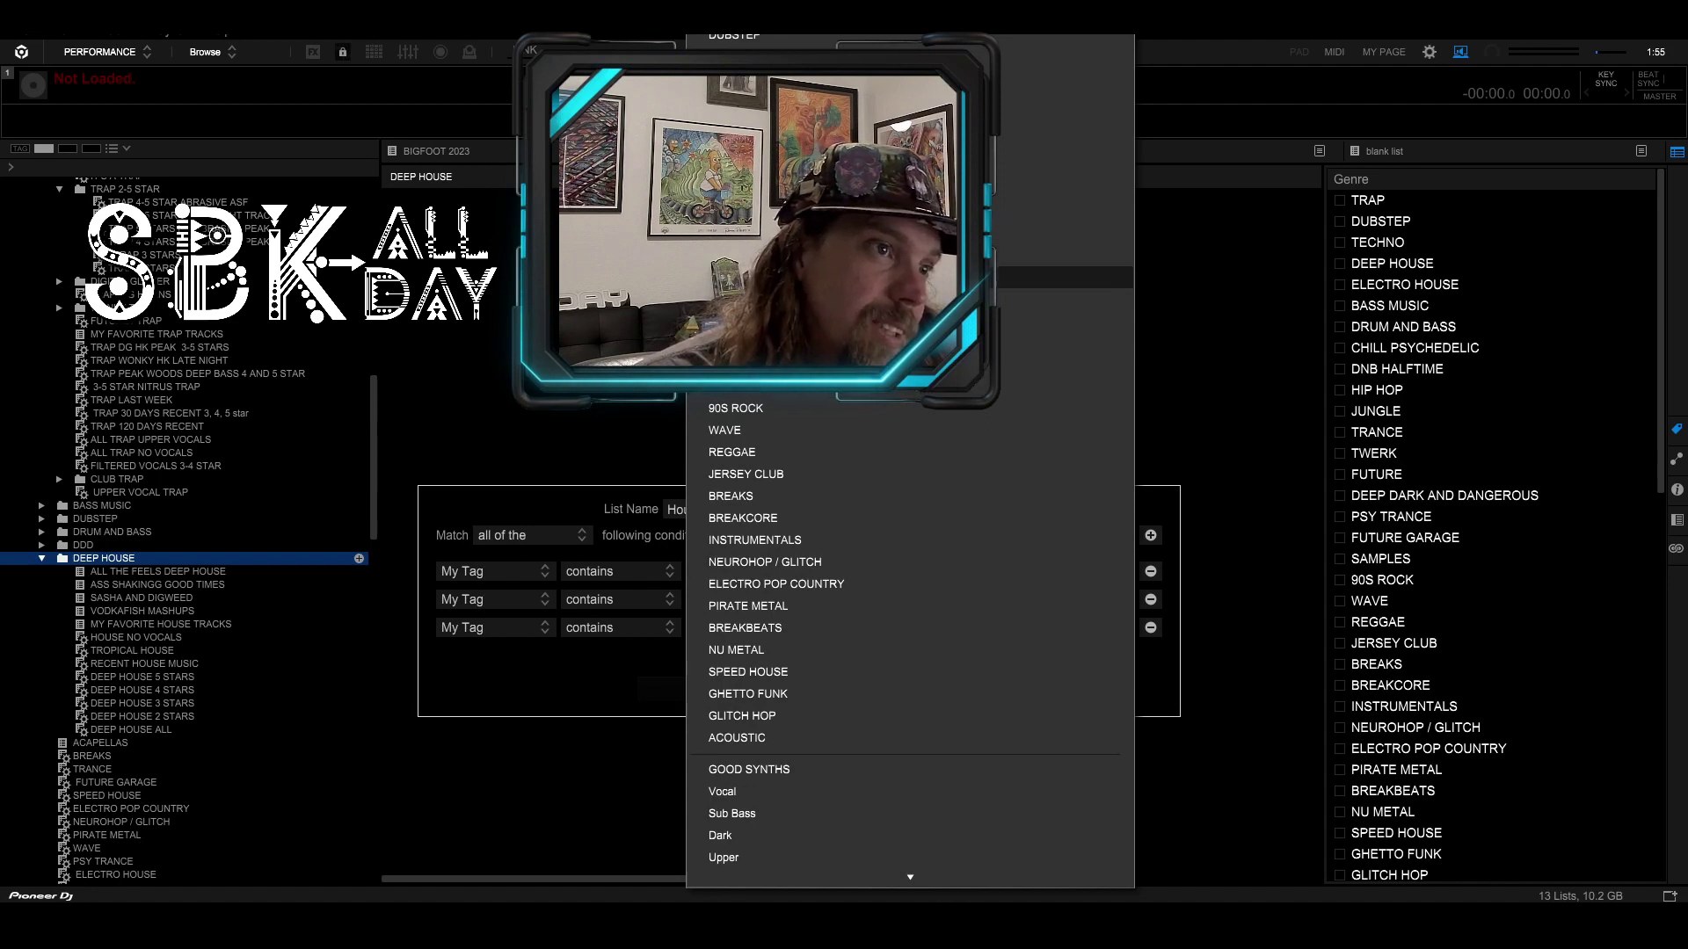
{"action": "scroll", "coordinate": [858, 526], "scroll_direction": "down", "scroll_amount": 5}
{"action": "scroll", "coordinate": [859, 524], "scroll_direction": "down", "scroll_amount": 5}
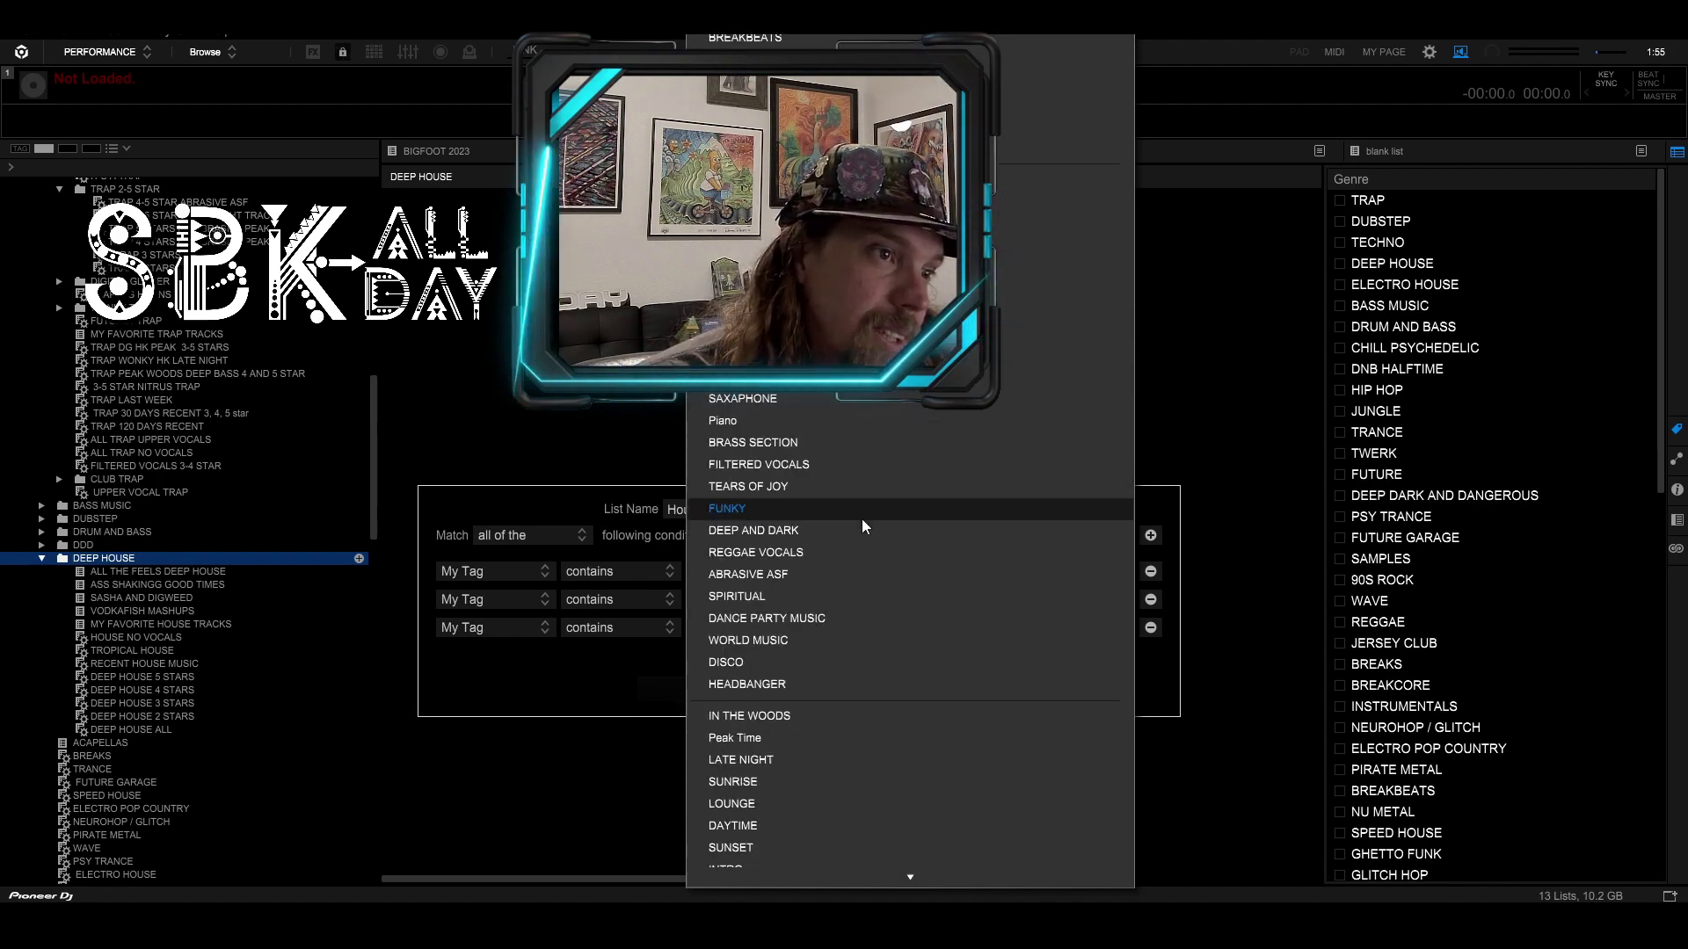
{"action": "left_click", "coordinate": [808, 419]}
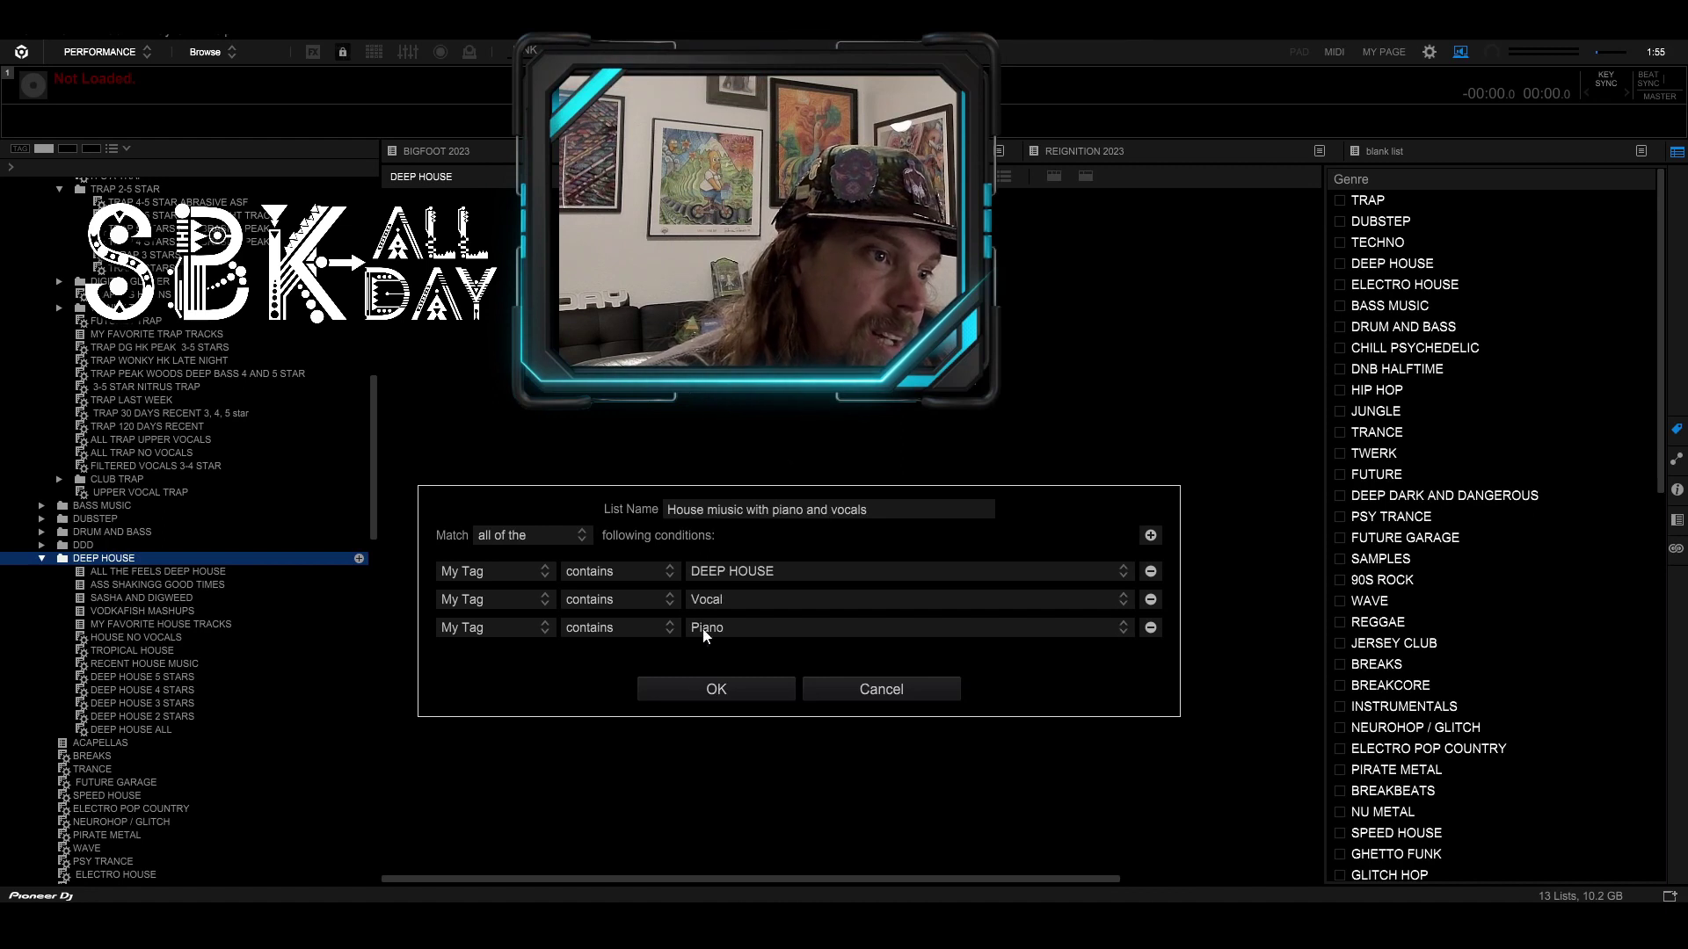
{"action": "left_click", "coordinate": [715, 693]}
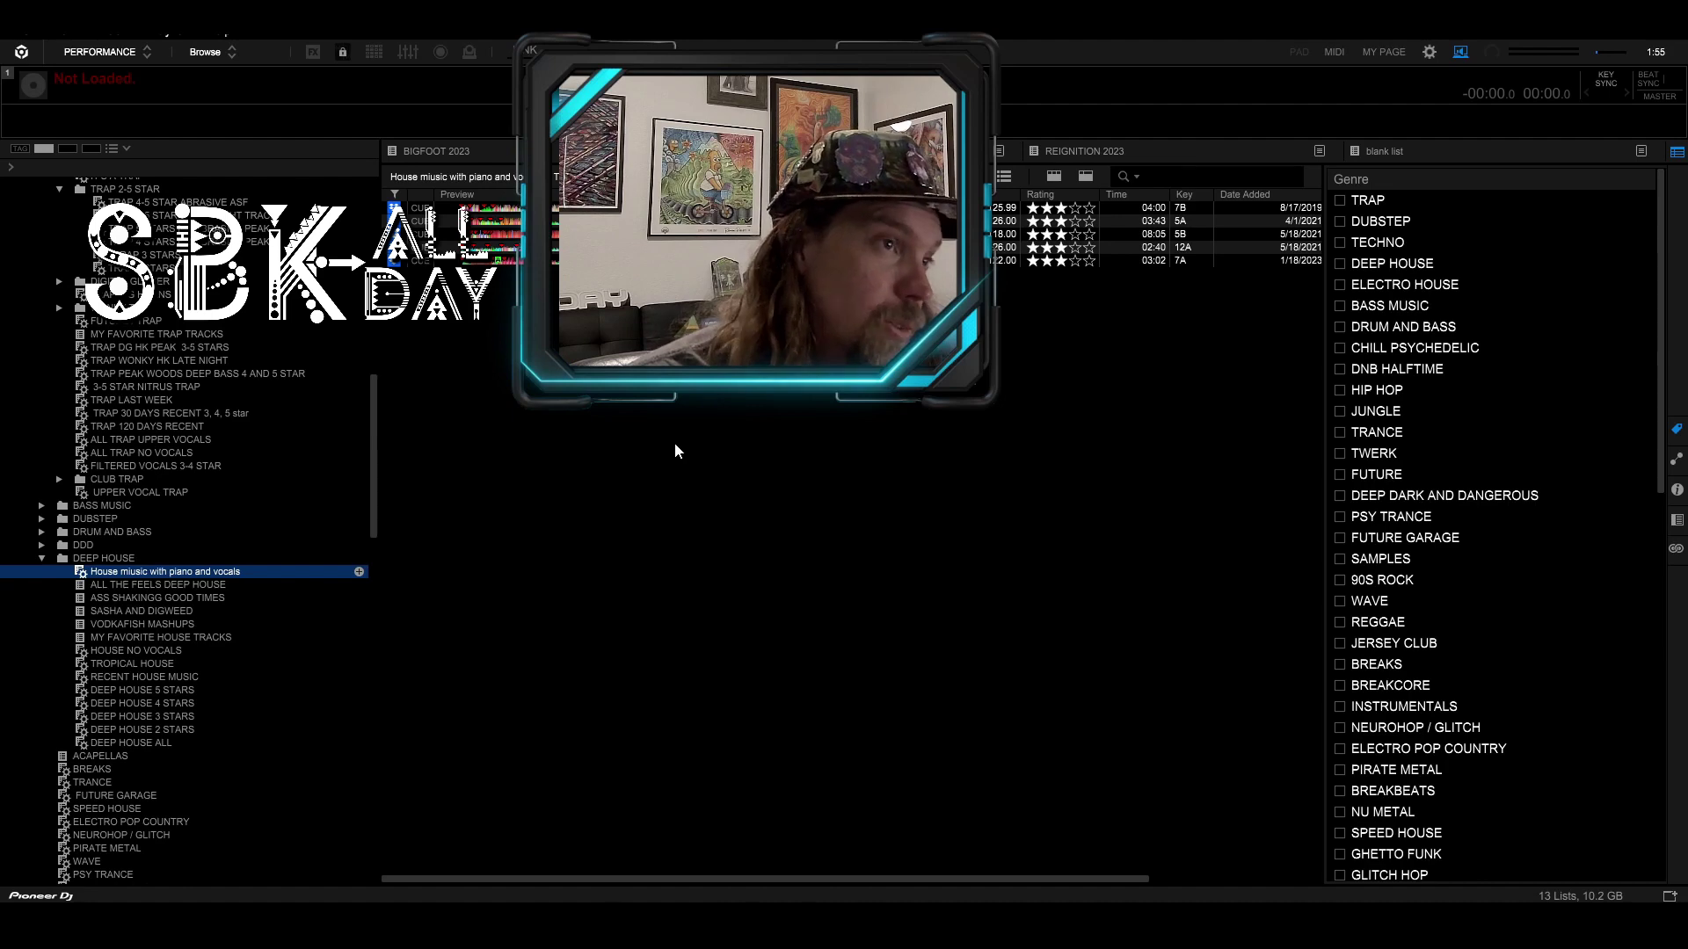
{"action": "scroll", "coordinate": [290, 501], "scroll_direction": "down", "scroll_amount": 1}
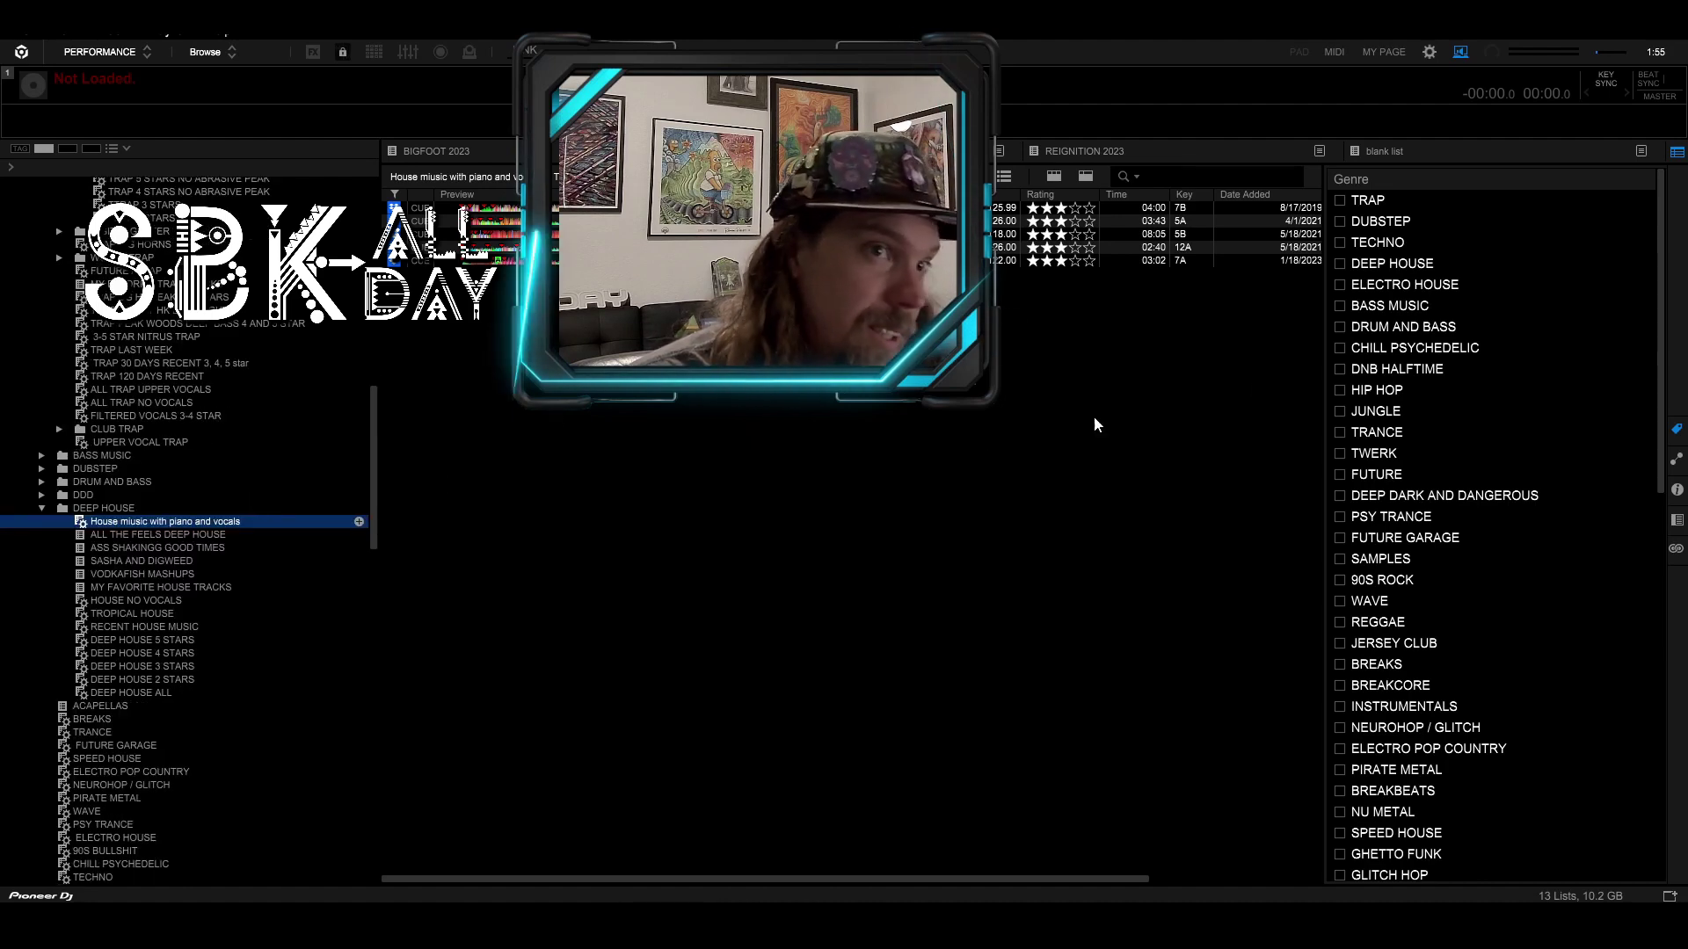
{"action": "scroll", "coordinate": [1421, 312], "scroll_direction": "down", "scroll_amount": 5}
{"action": "scroll", "coordinate": [1432, 356], "scroll_direction": "down", "scroll_amount": 4}
{"action": "scroll", "coordinate": [1433, 357], "scroll_direction": "down", "scroll_amount": 4}
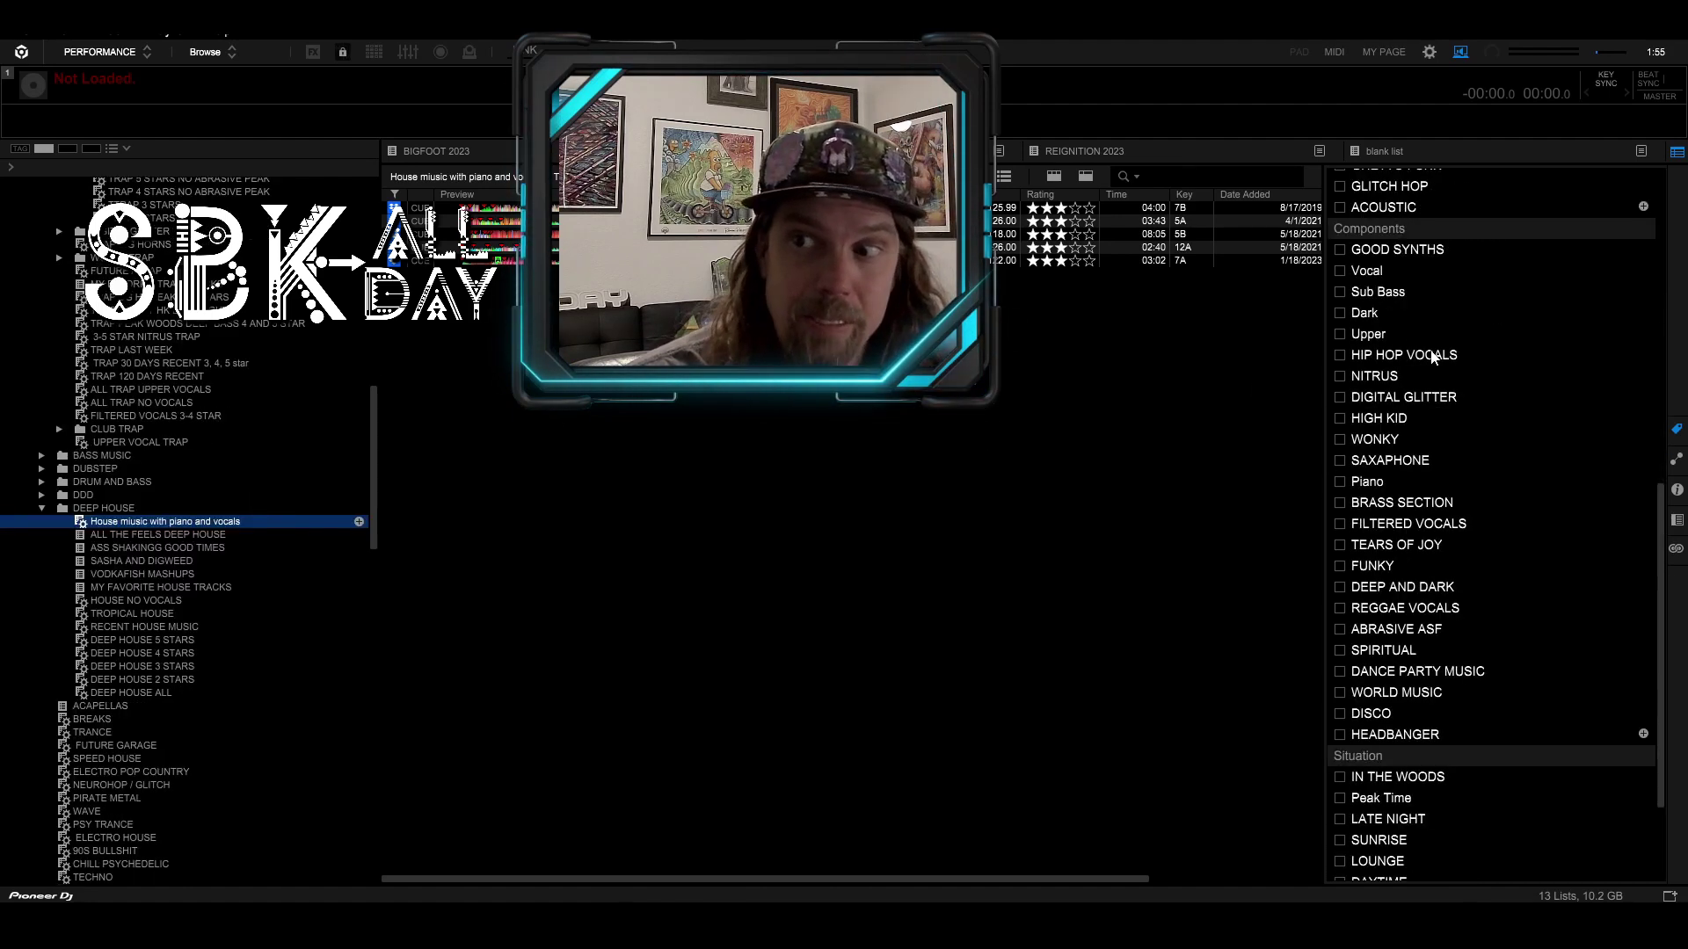
{"action": "scroll", "coordinate": [1432, 356], "scroll_direction": "down", "scroll_amount": 4}
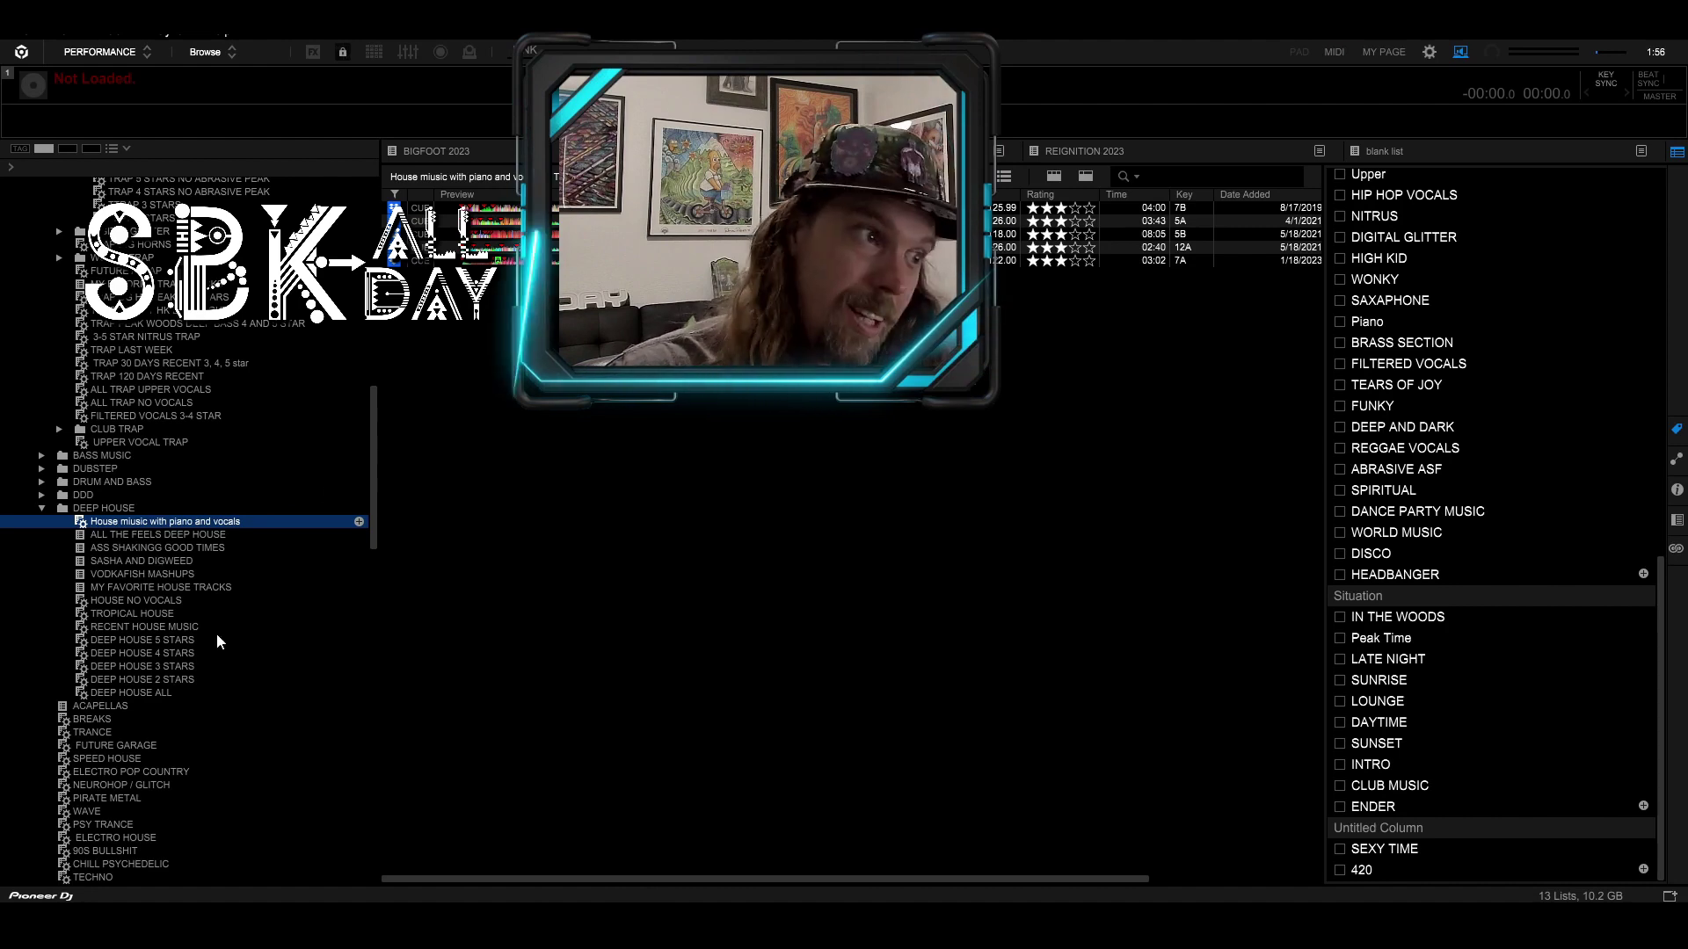
Step: Browse each DEEP HOUSE playlist, ending on 'house music from the 90 ddays' with 191 tracks
{"action": "left_click", "coordinate": [143, 640]}
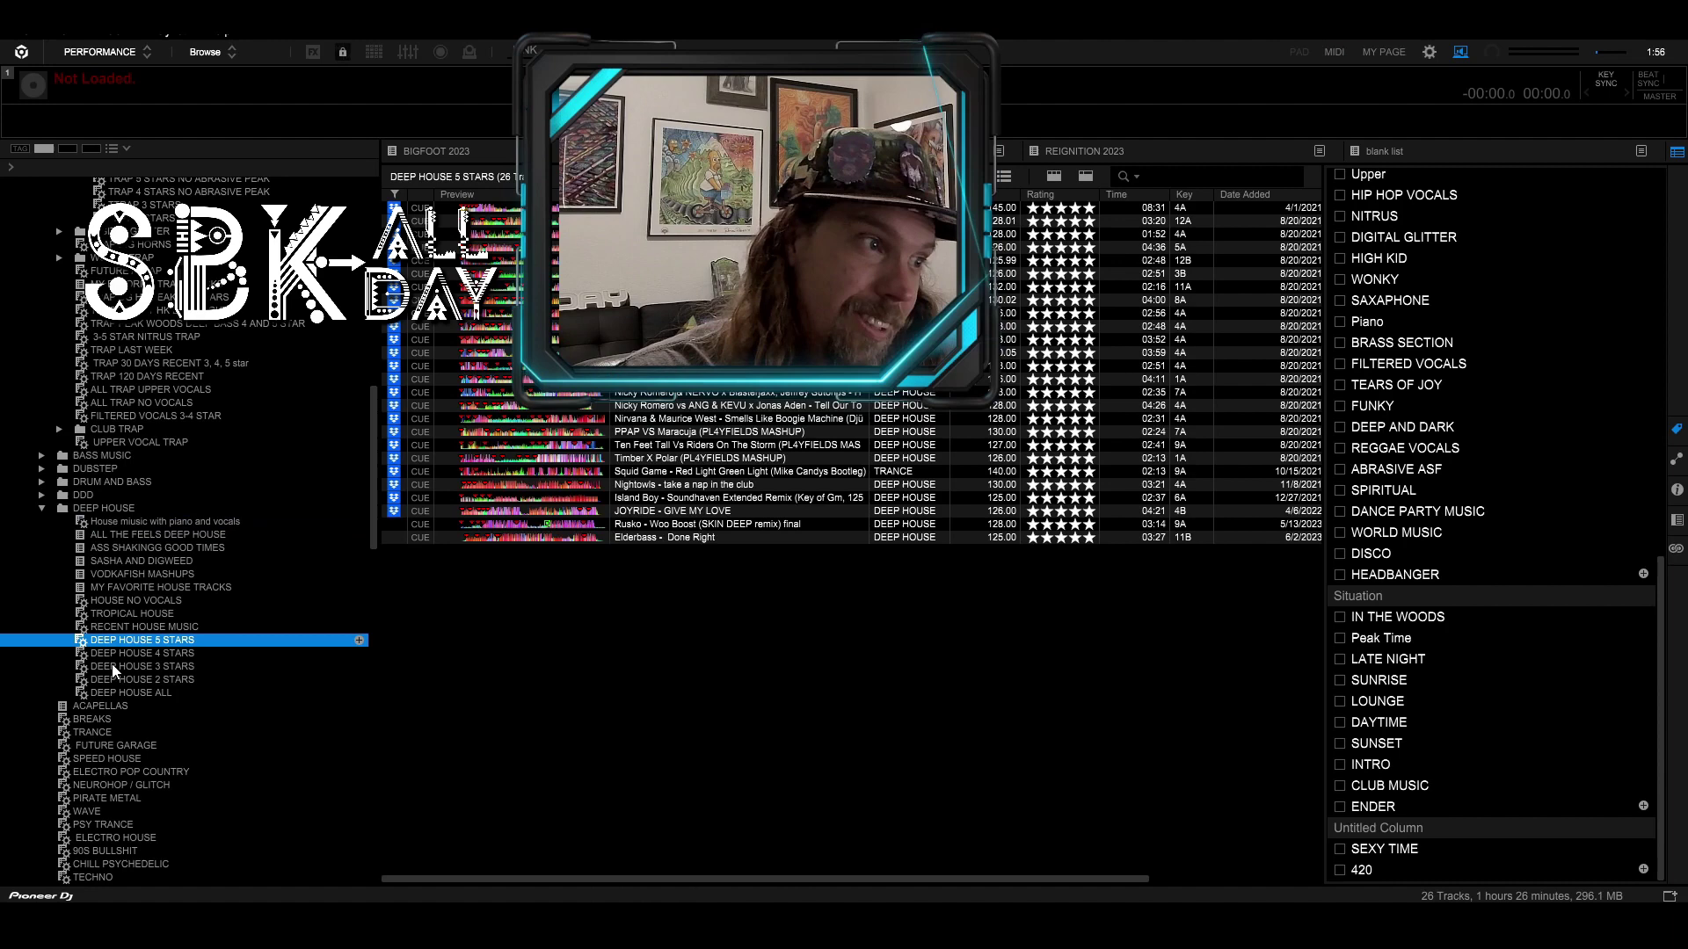
{"action": "left_click", "coordinate": [140, 655]}
{"action": "left_click", "coordinate": [142, 667]}
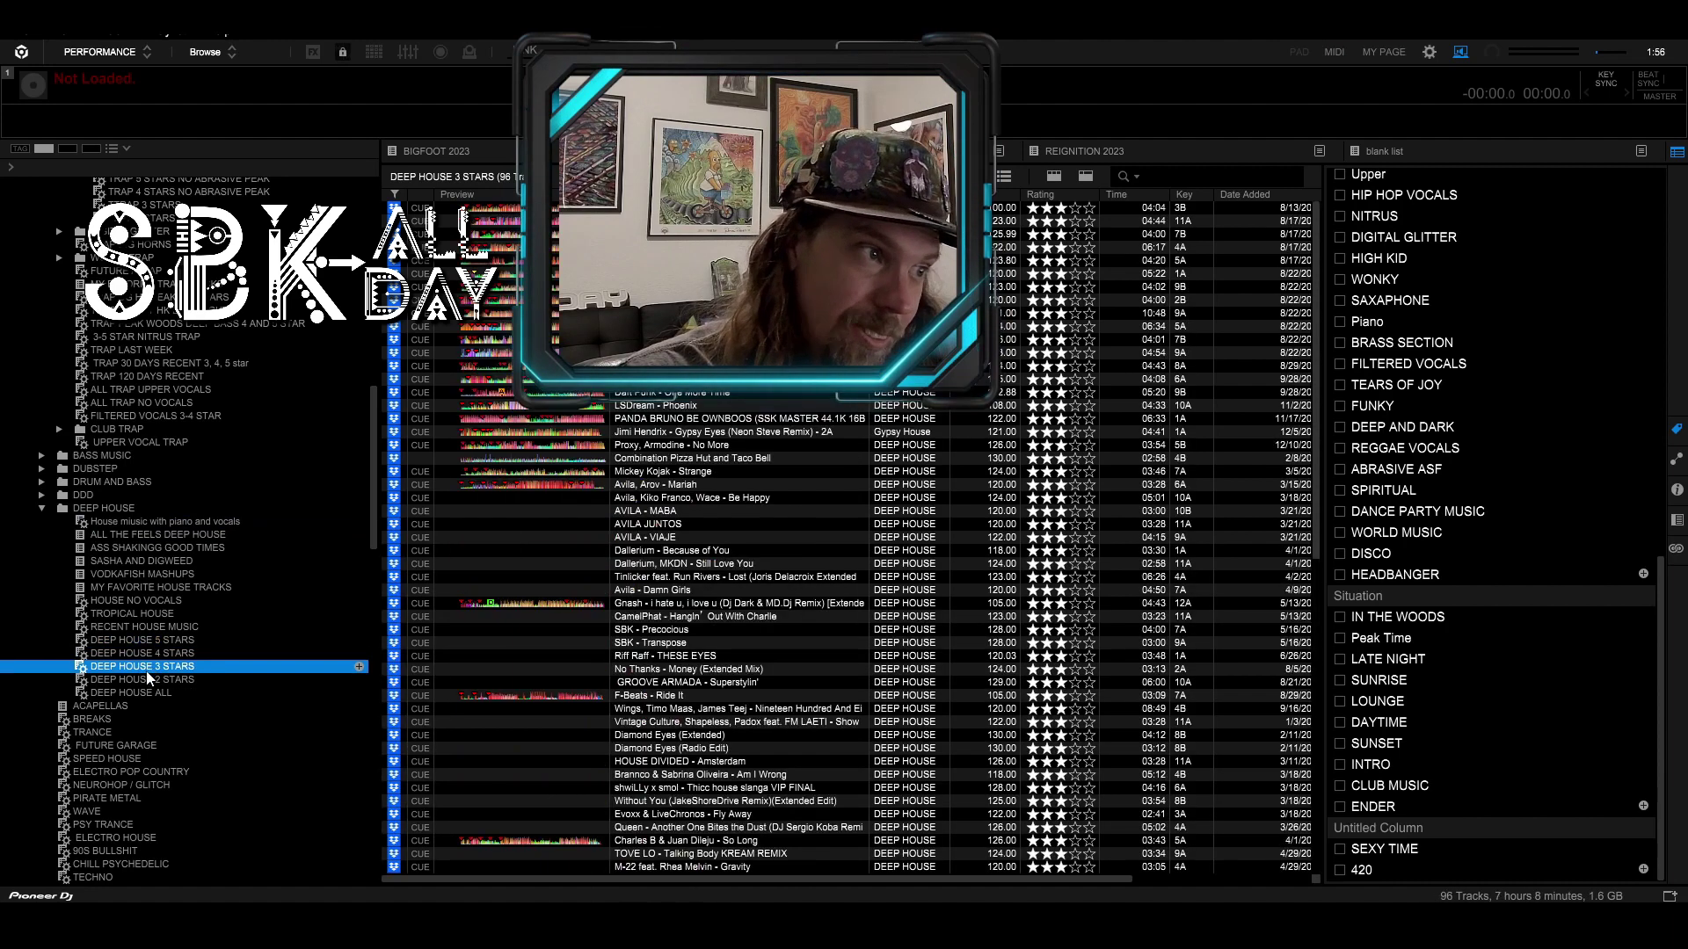
{"action": "left_click", "coordinate": [142, 679]}
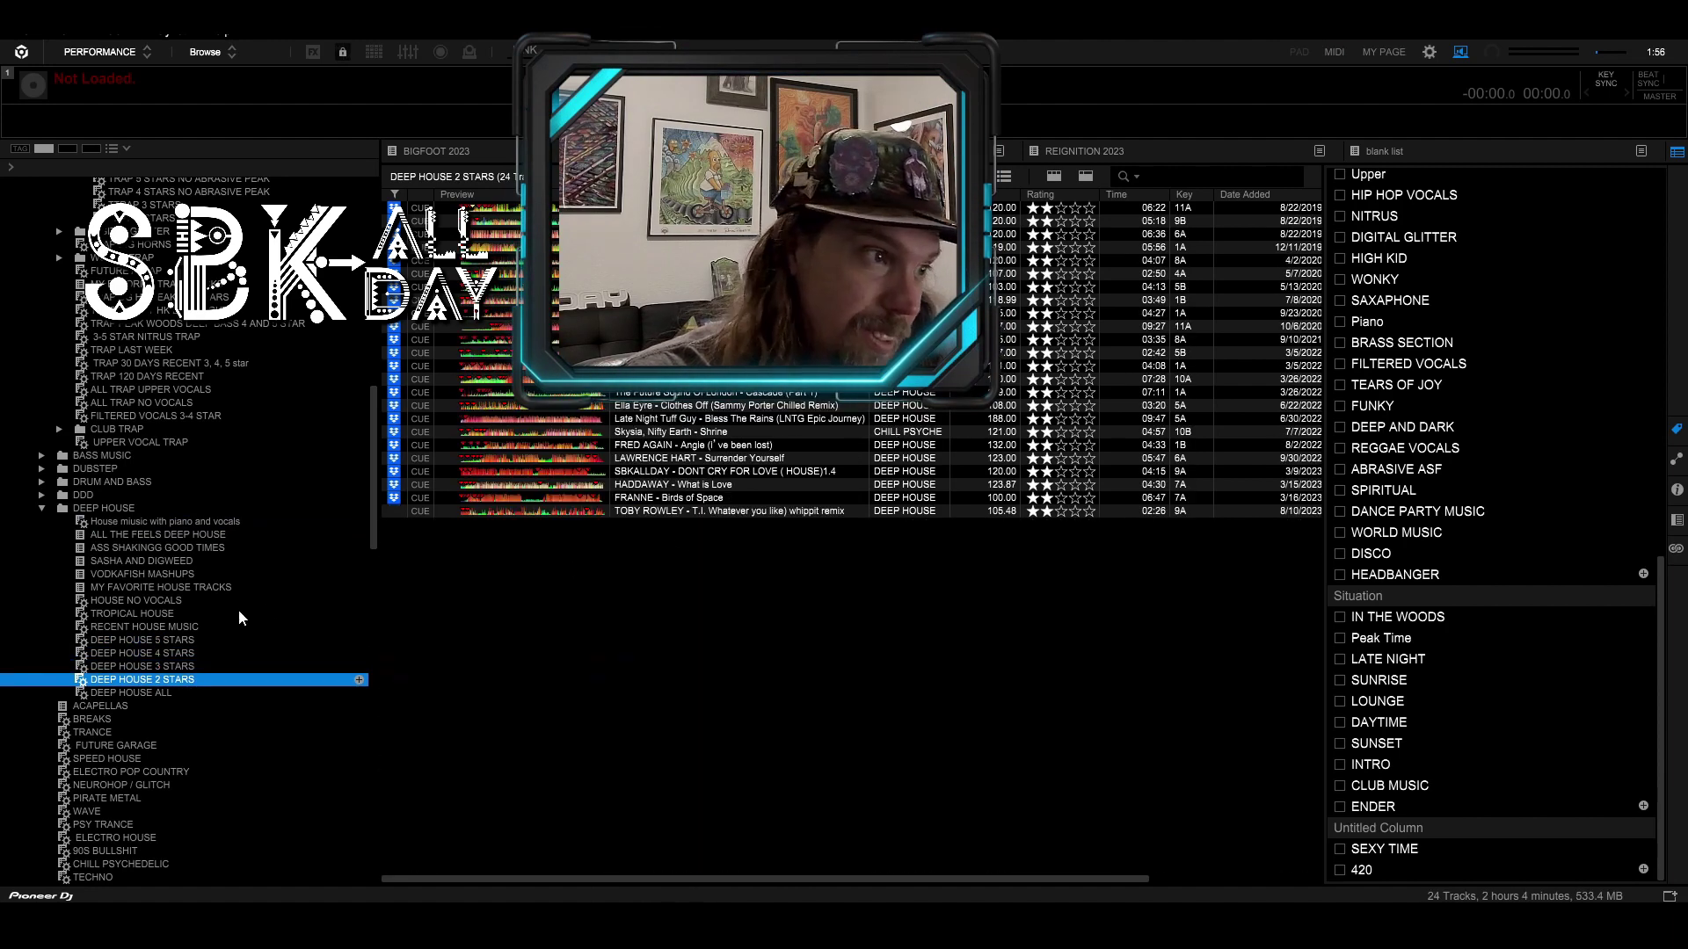
{"action": "left_click", "coordinate": [138, 523]}
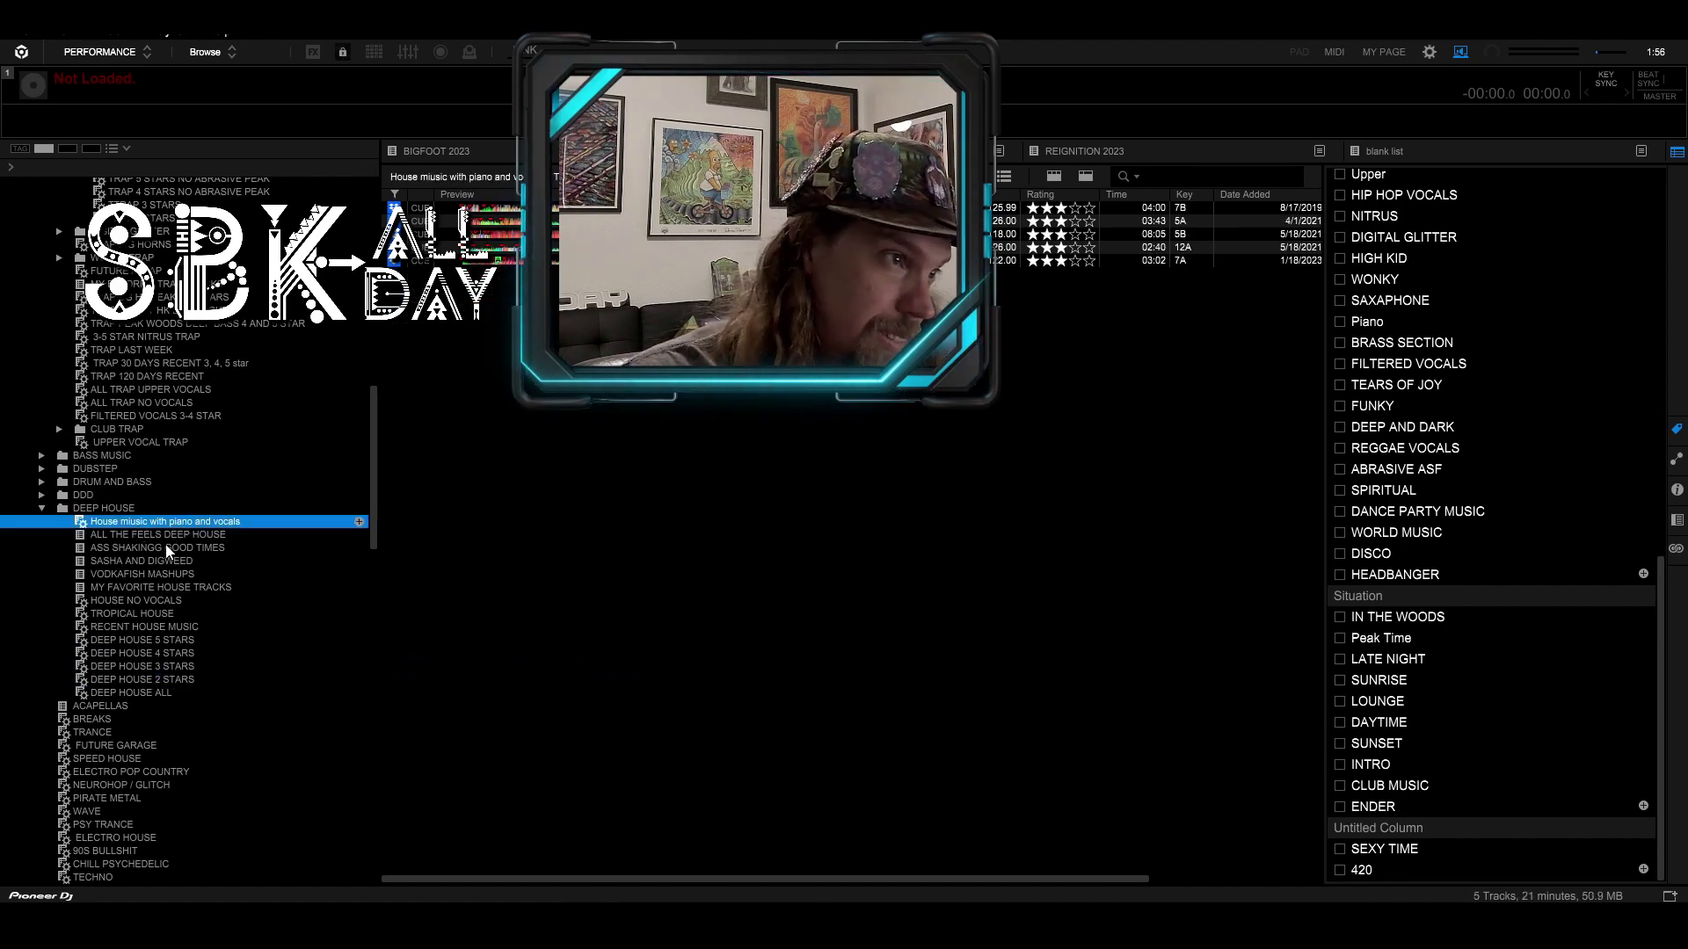
{"action": "left_click", "coordinate": [172, 535]}
{"action": "left_click", "coordinate": [163, 548]}
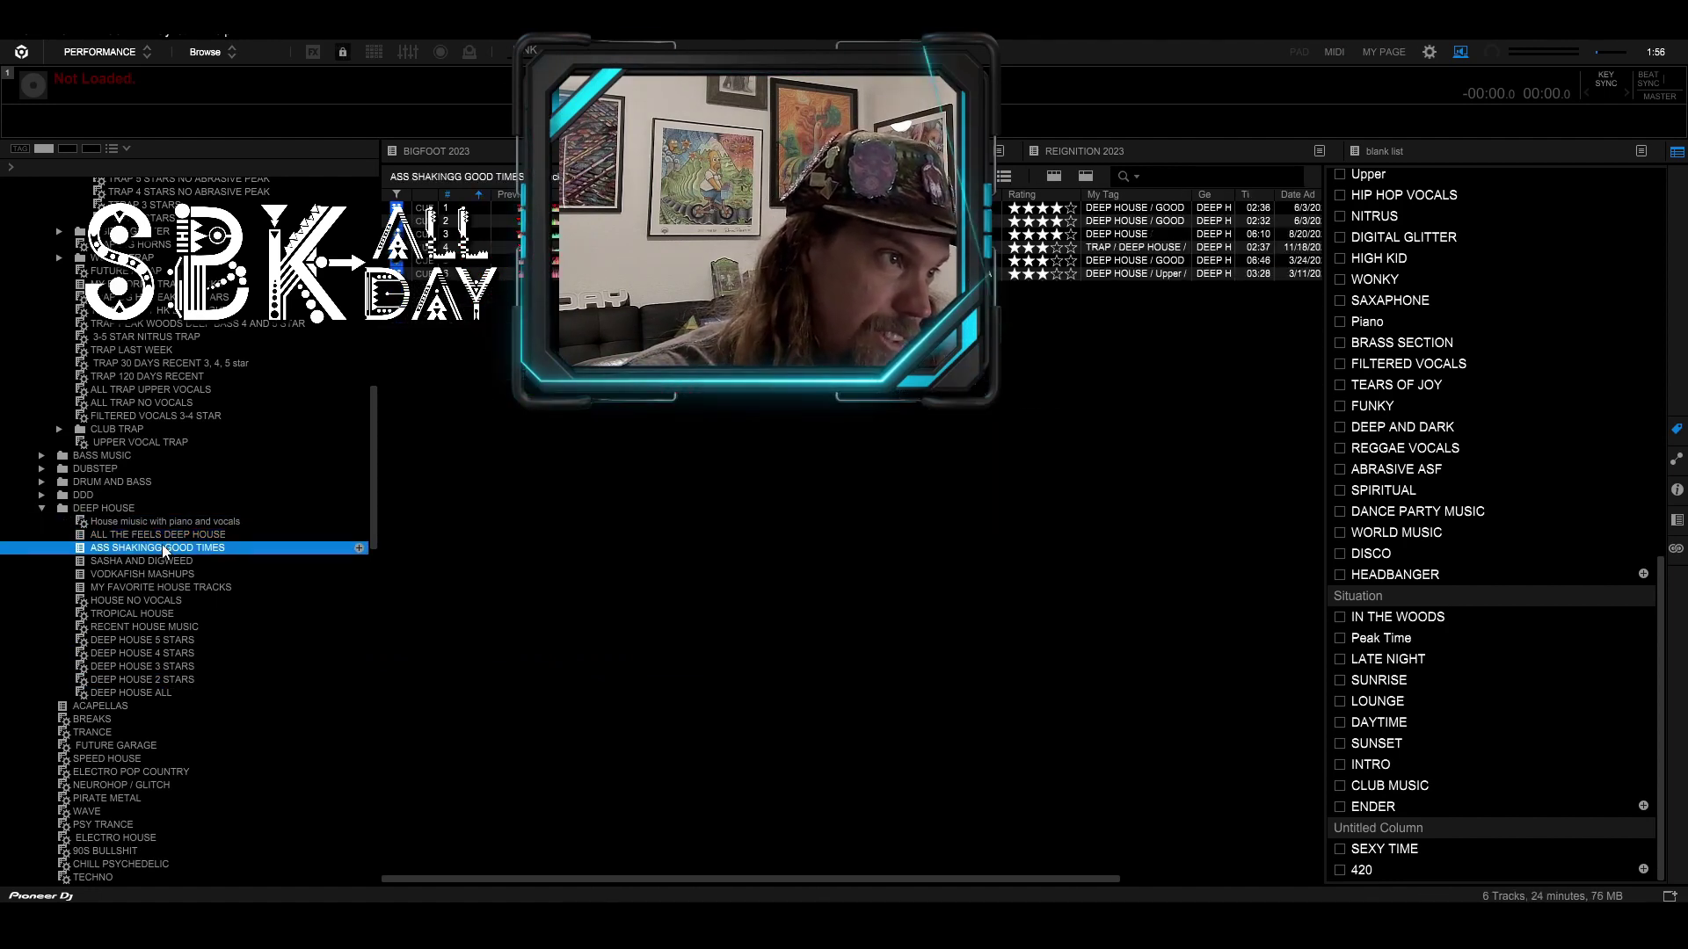
{"action": "left_click", "coordinate": [164, 562]}
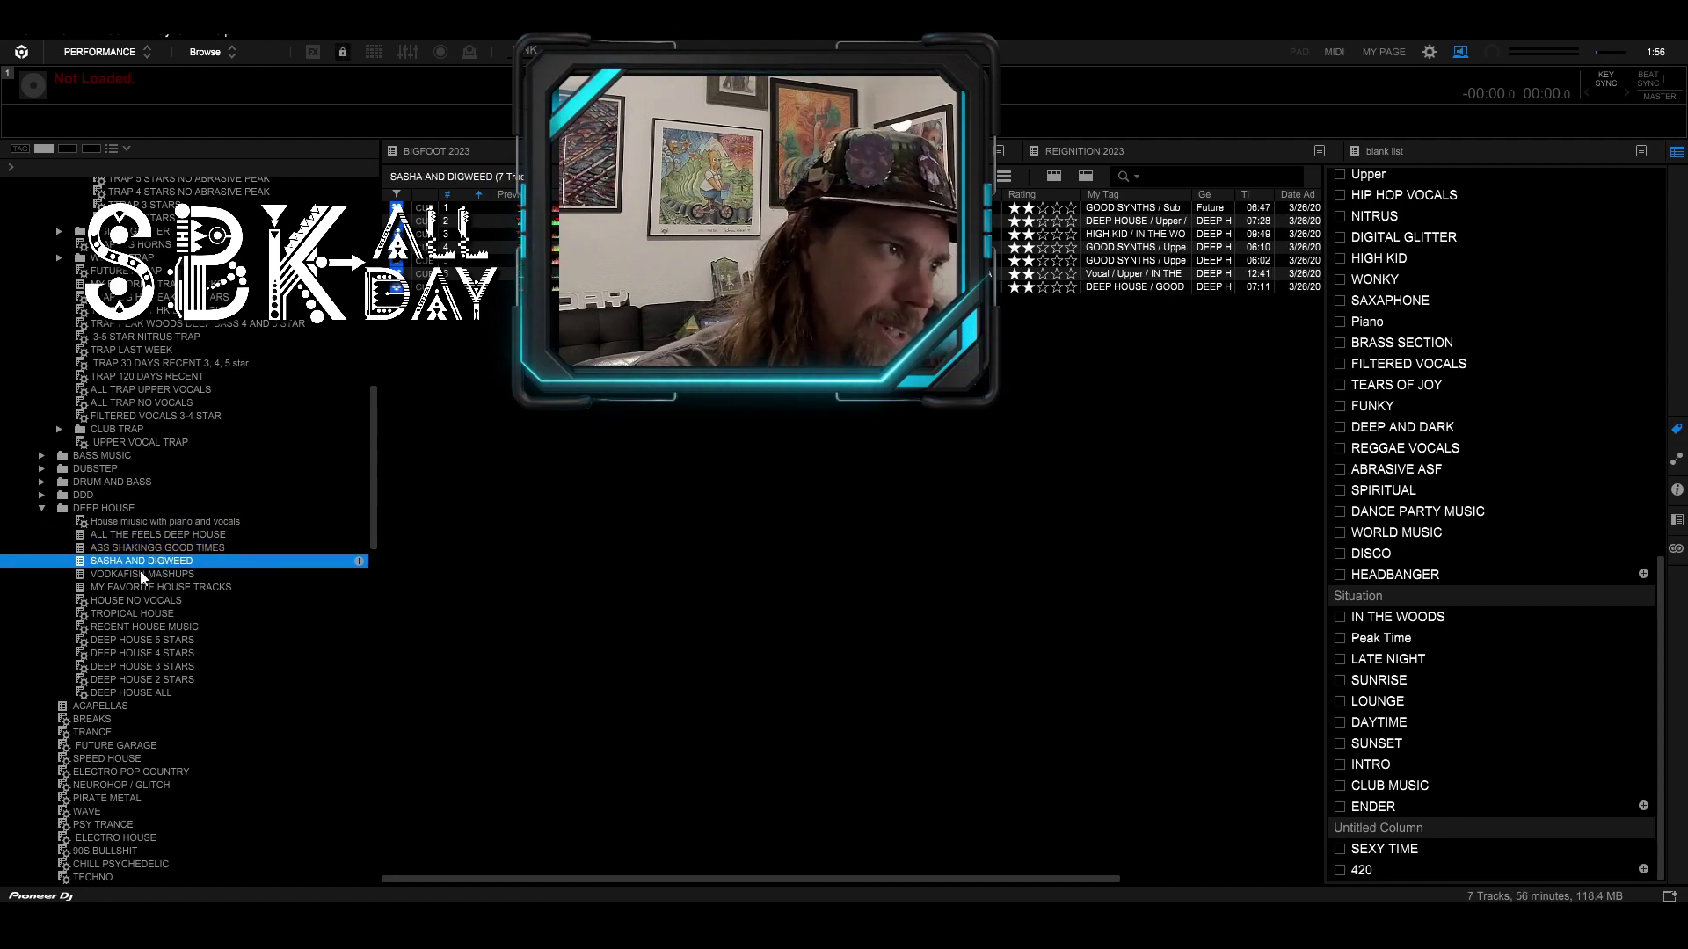
{"action": "left_click", "coordinate": [163, 588]}
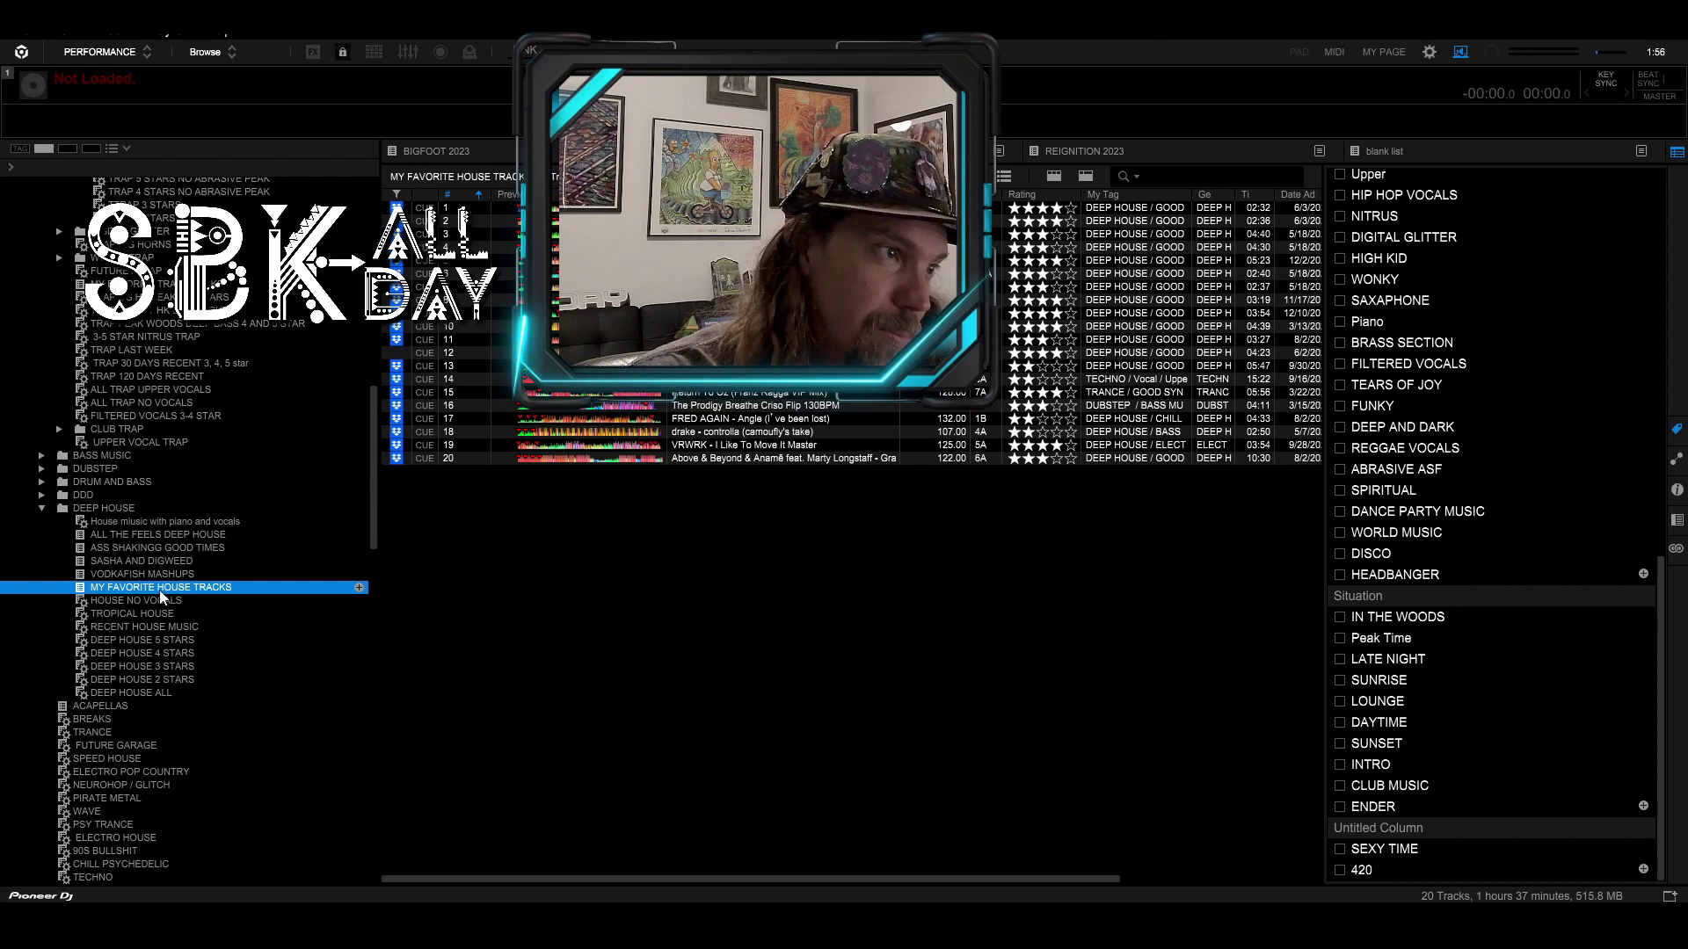
{"action": "left_click", "coordinate": [137, 601]}
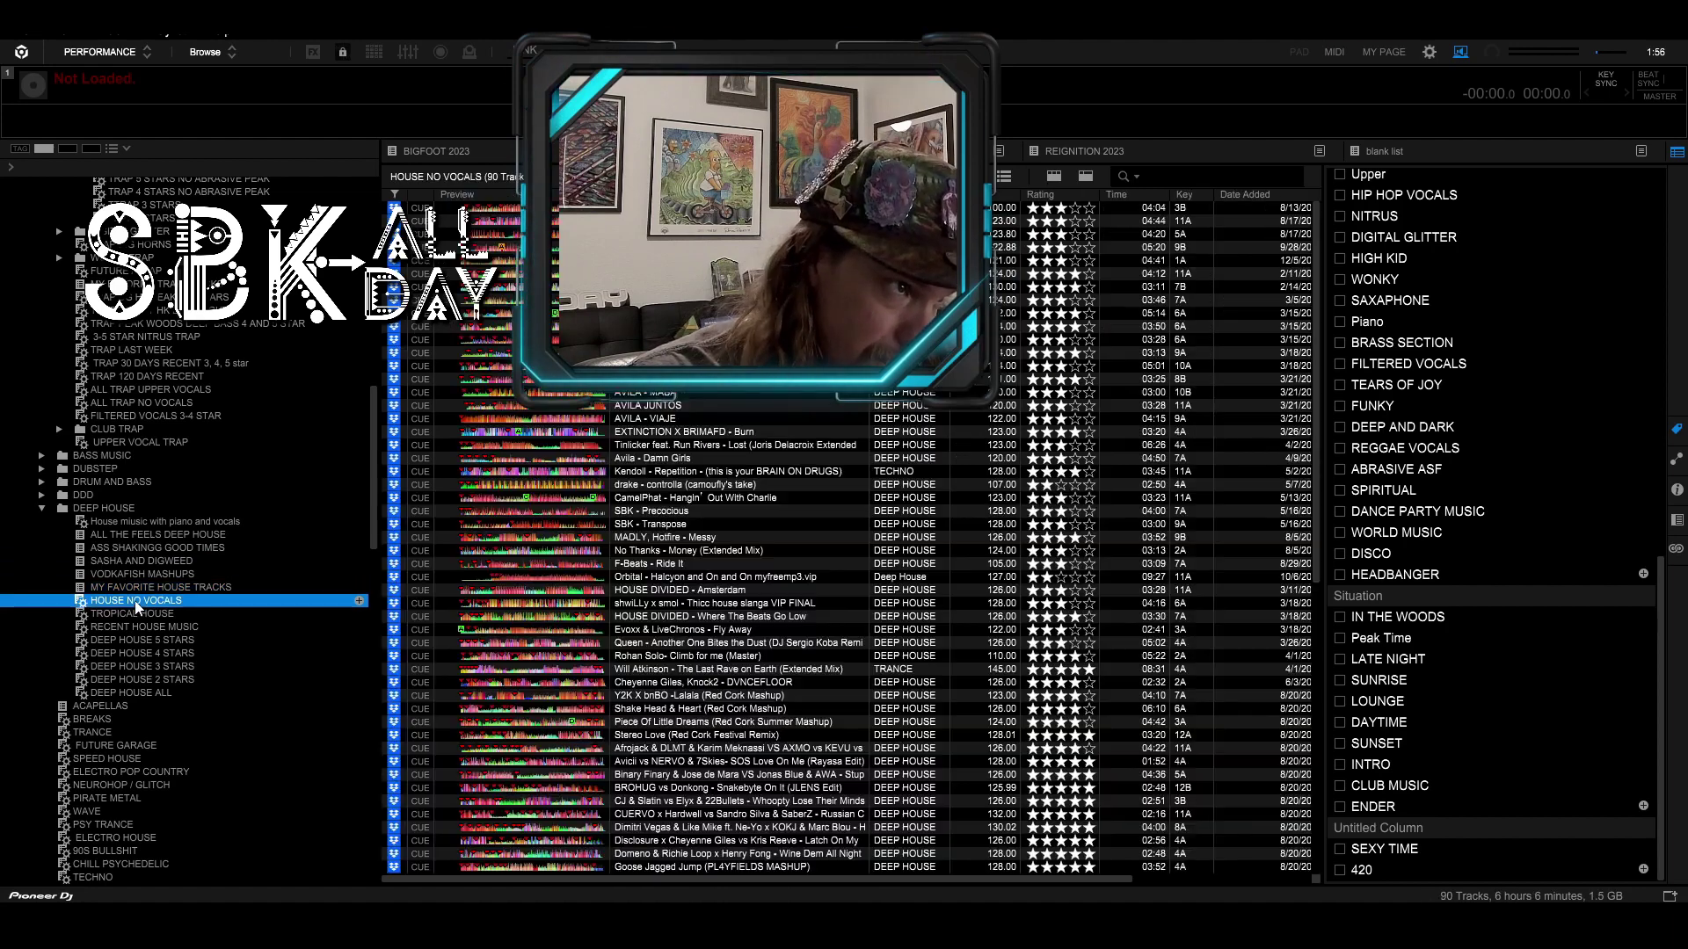
{"action": "left_click", "coordinate": [144, 615]}
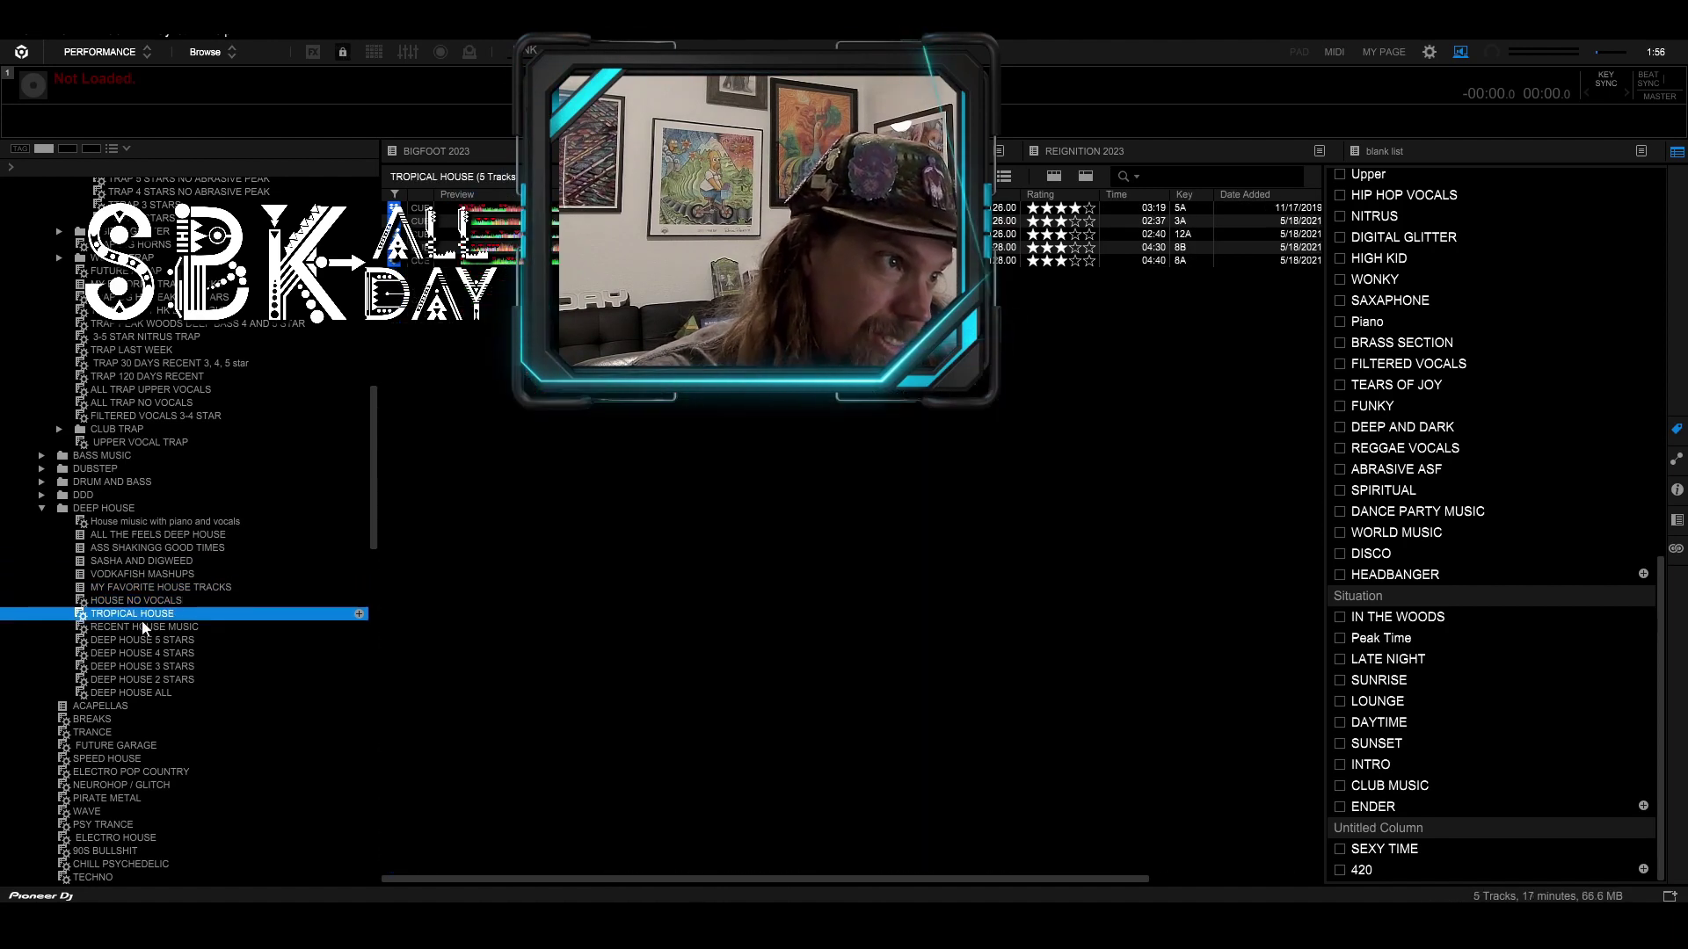
{"action": "left_click", "coordinate": [144, 628]}
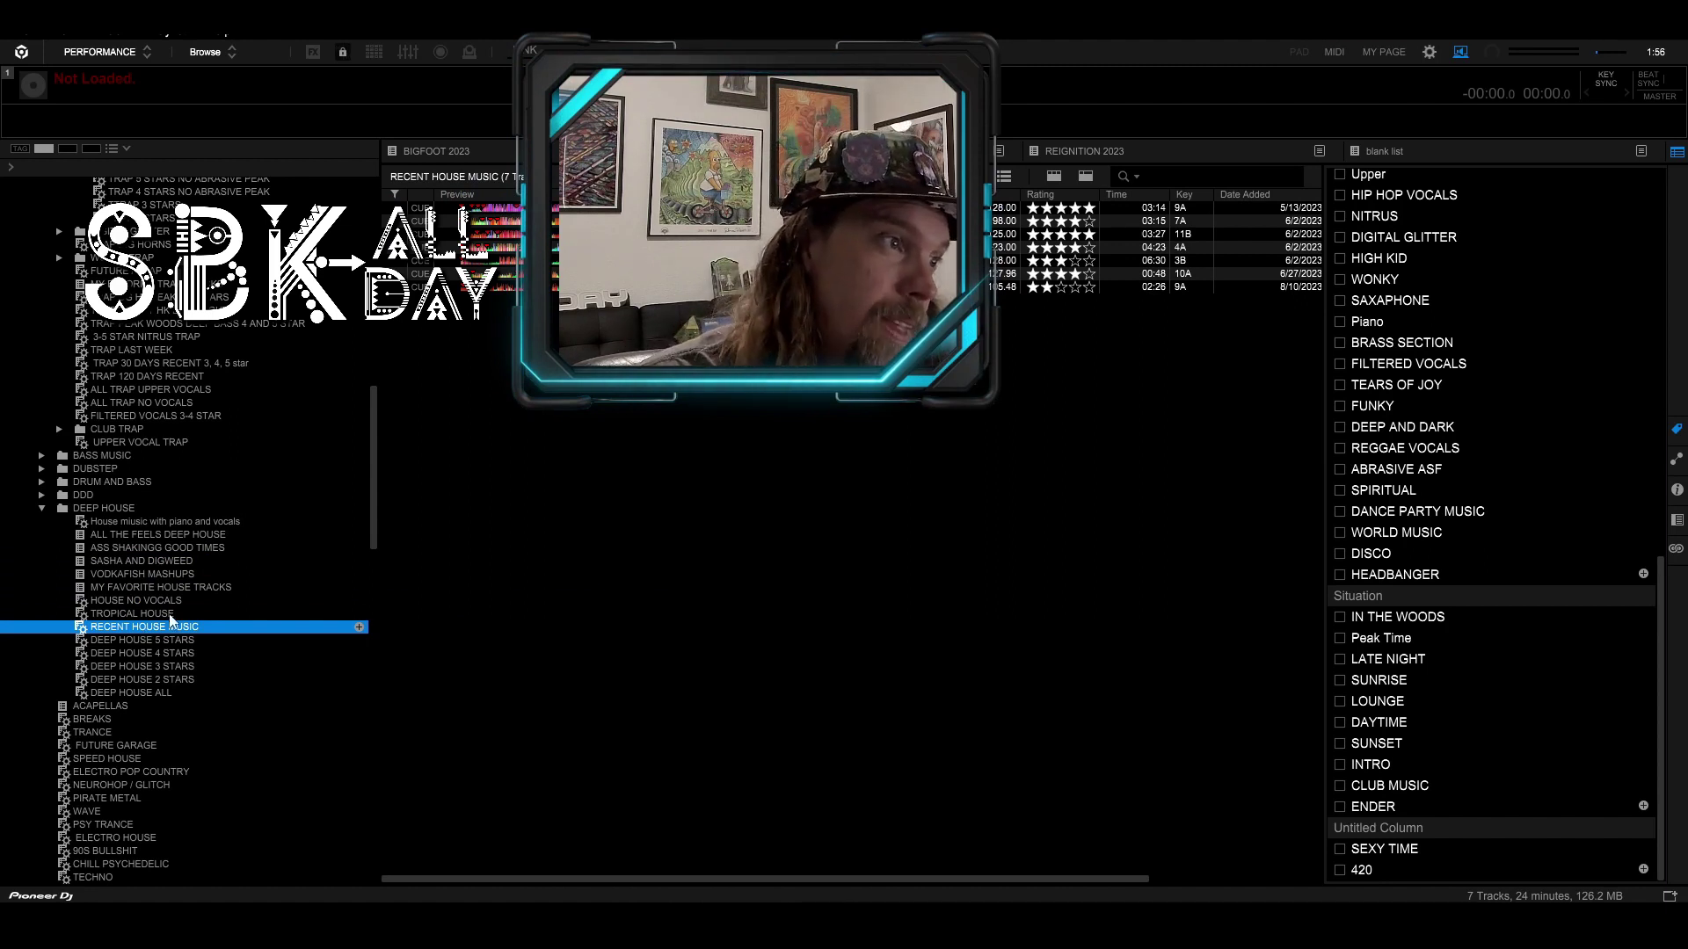
{"action": "left_click", "coordinate": [133, 523]}
{"action": "type", "text": "house music from the 90 ddays"}
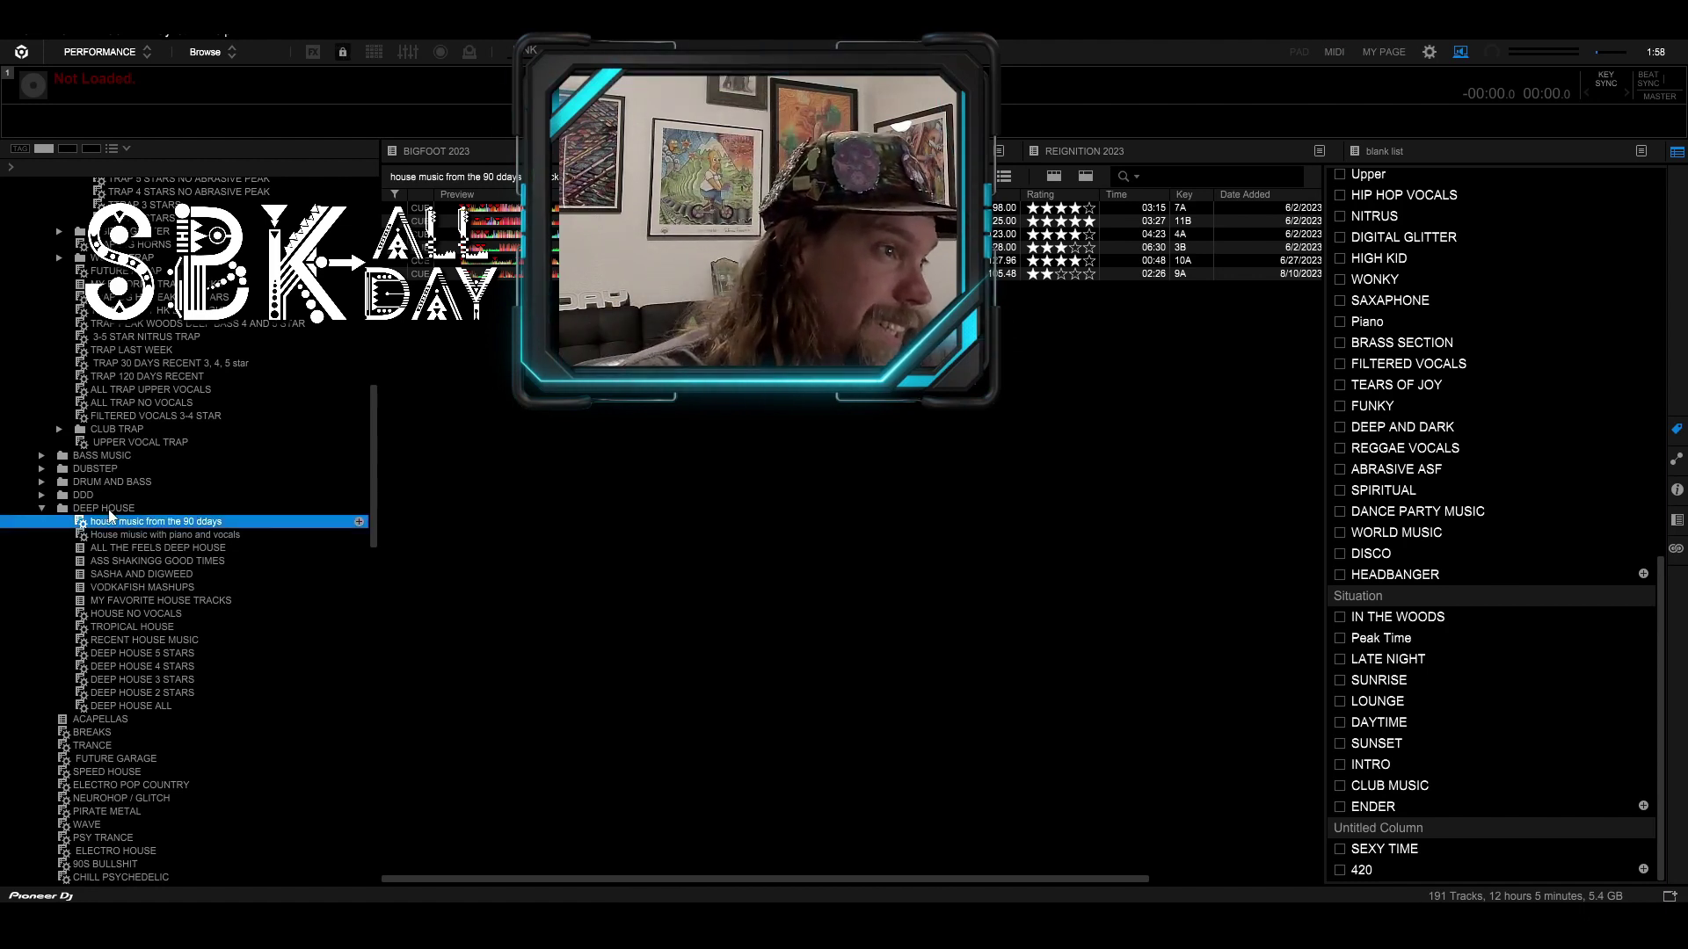
Step: Create intelligent playlist 'house last 90 days' in DEEP HOUSE with My Tag contains DEEP HOUSE
{"action": "right_click", "coordinate": [103, 509]}
{"action": "left_click", "coordinate": [203, 378]}
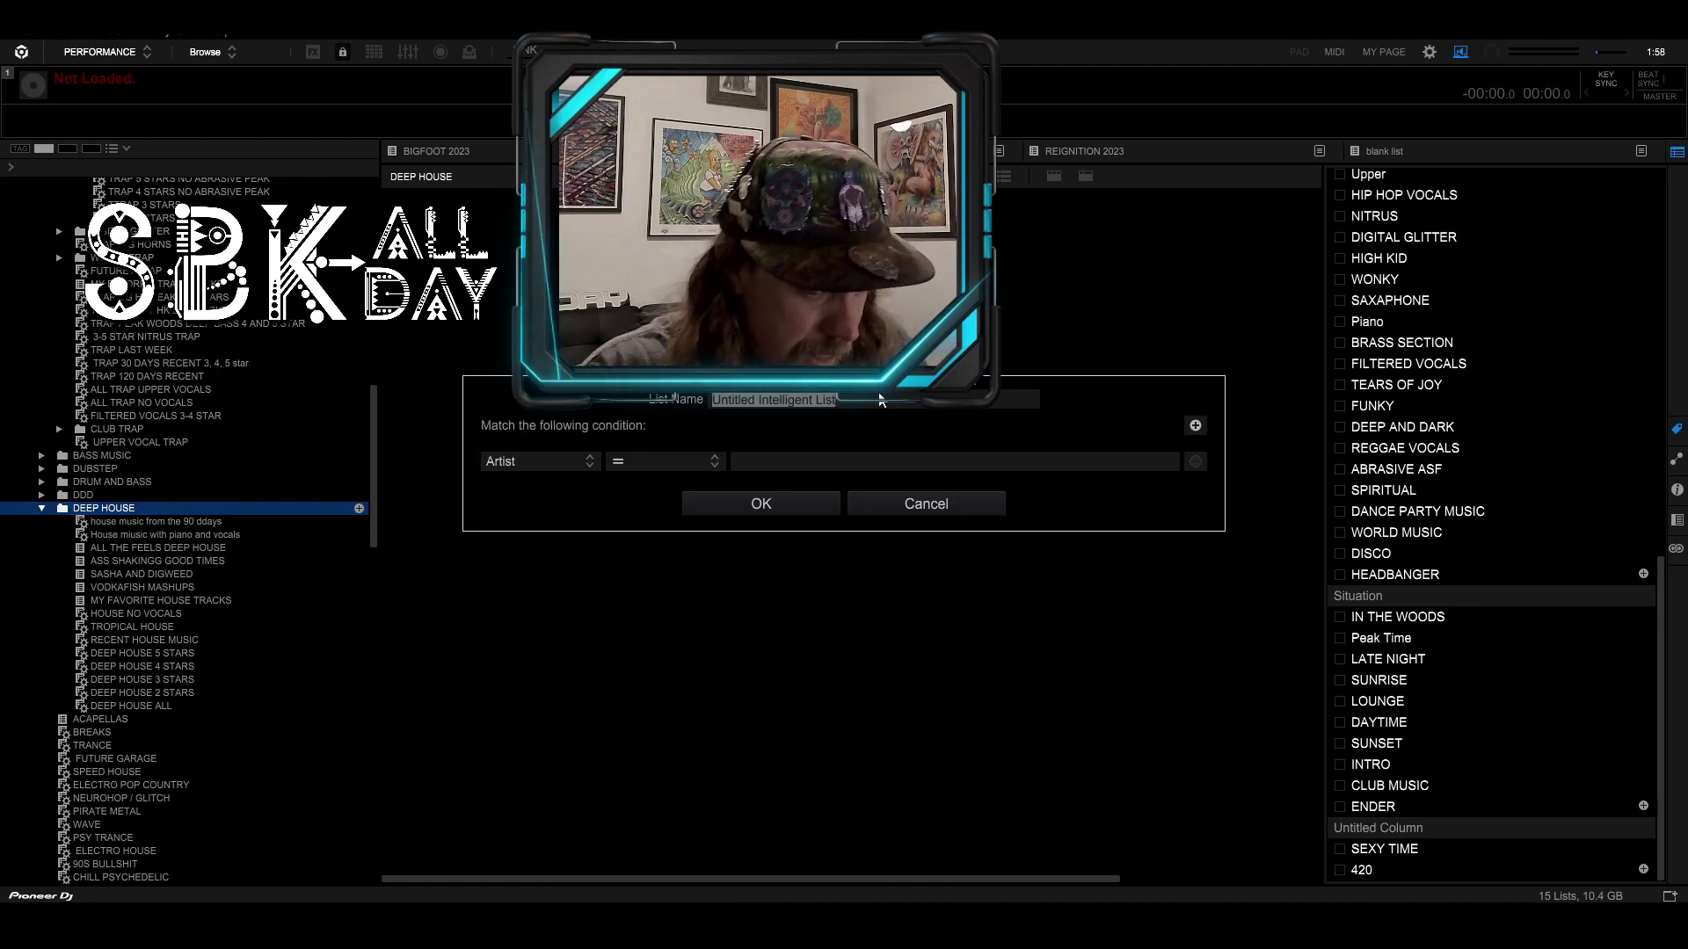
{"action": "type", "text": "house last 90 days"}
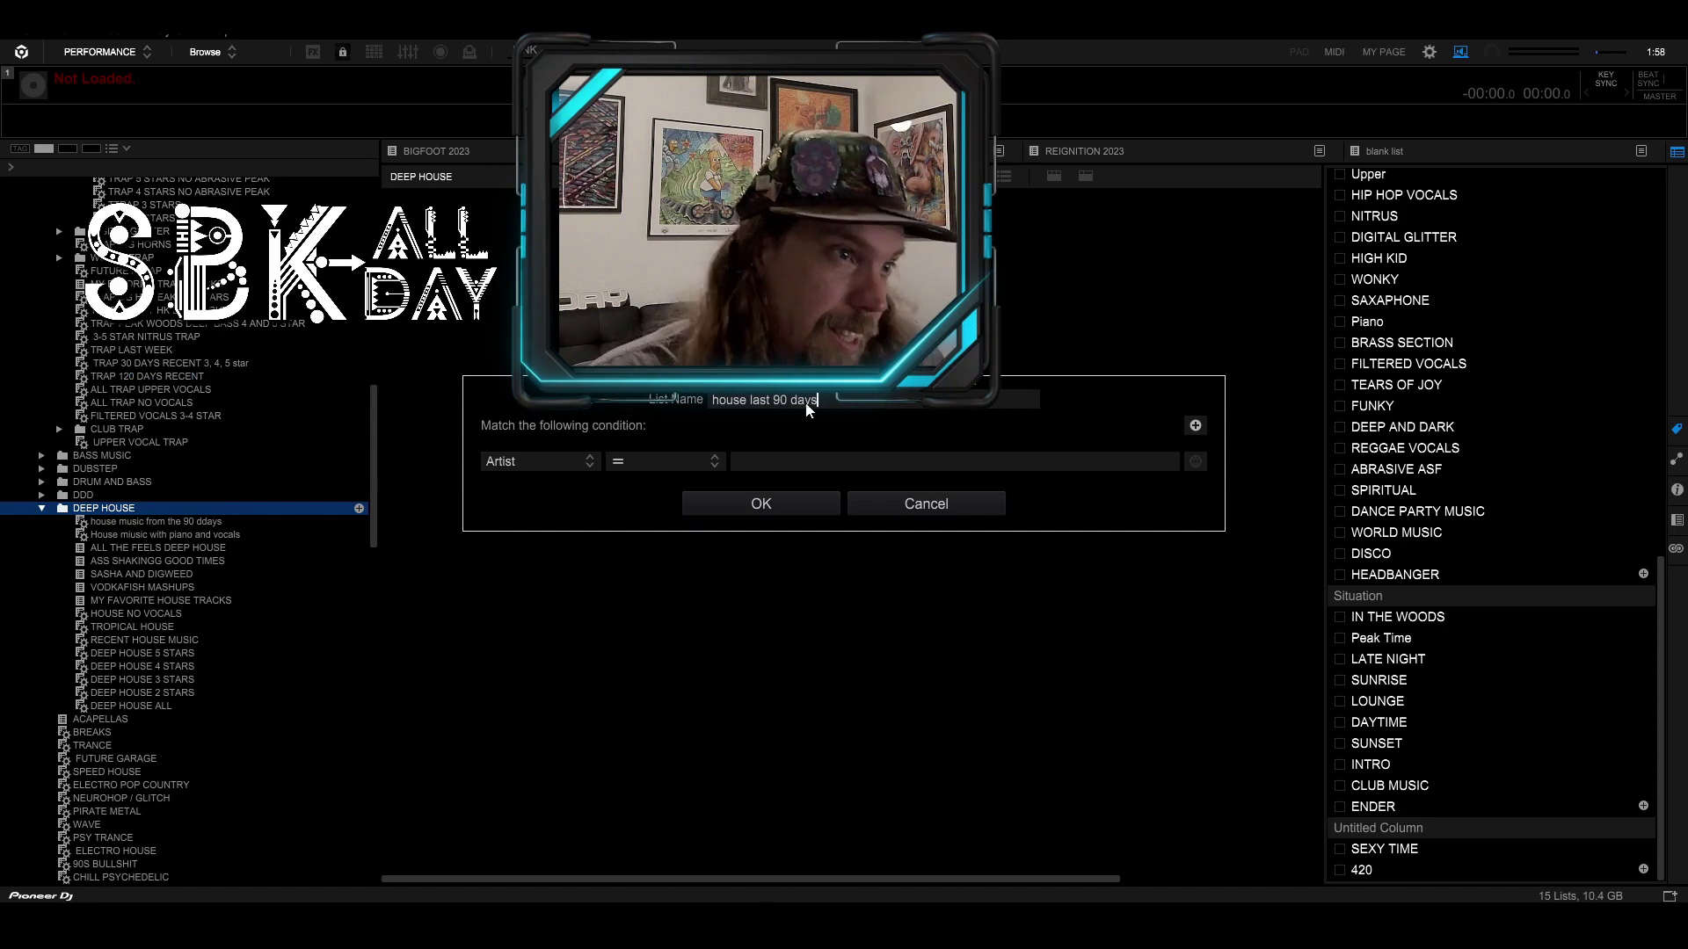
{"action": "left_click", "coordinate": [544, 461]}
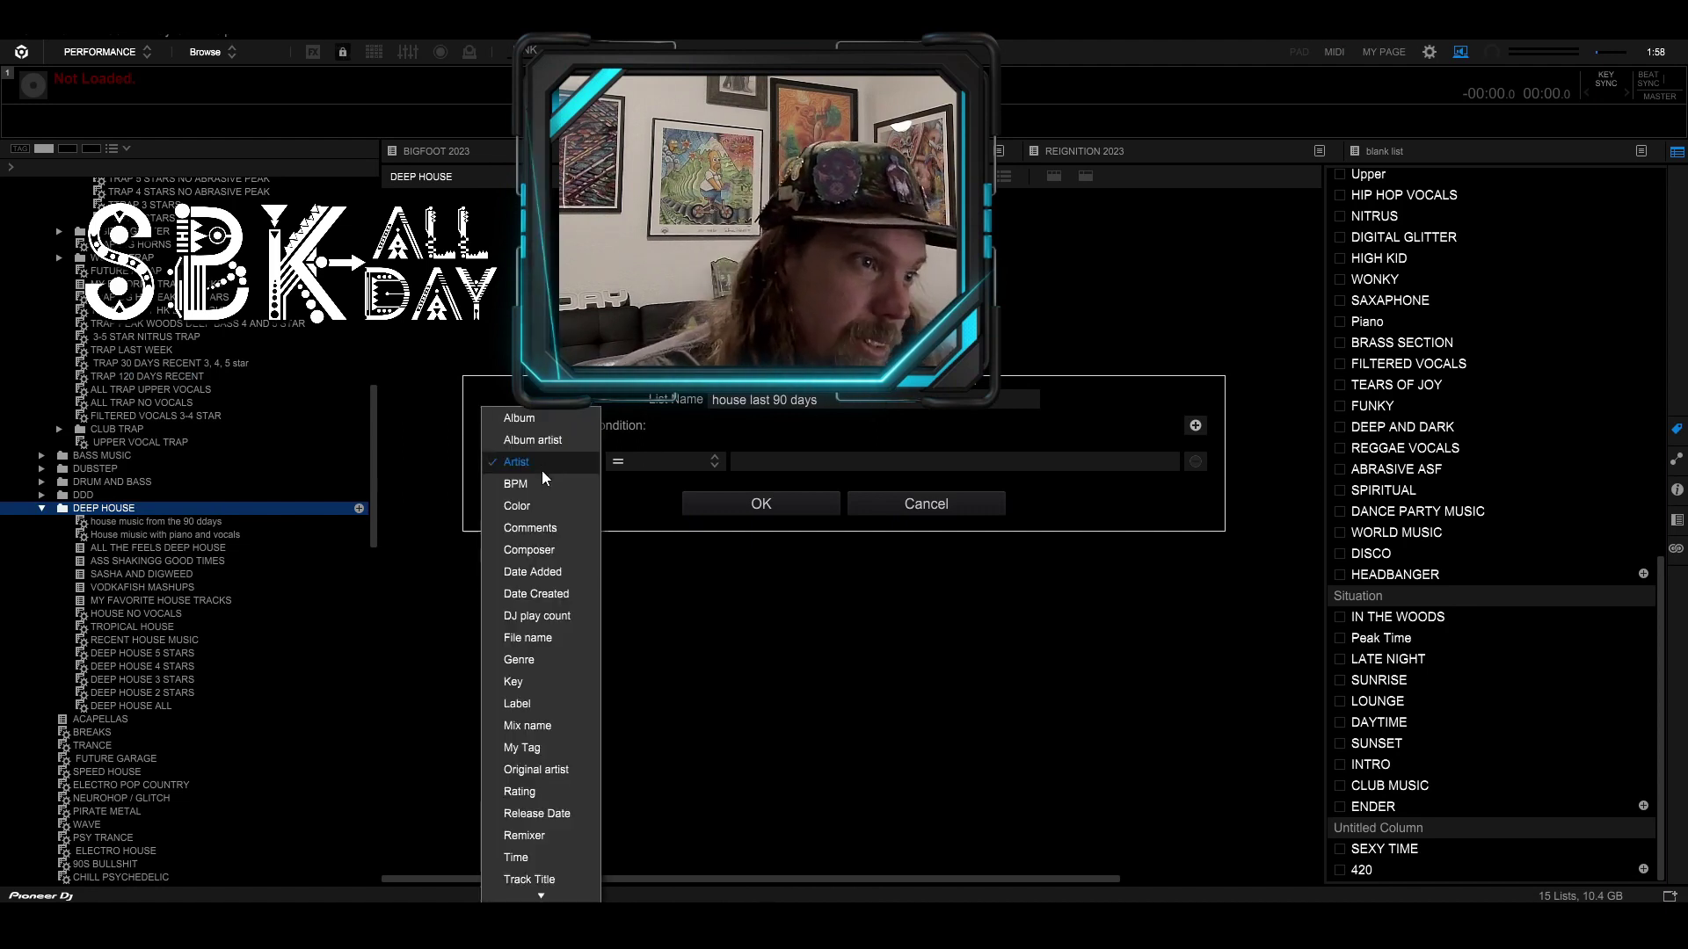
{"action": "left_click", "coordinate": [540, 739]}
{"action": "left_click", "coordinate": [949, 460]}
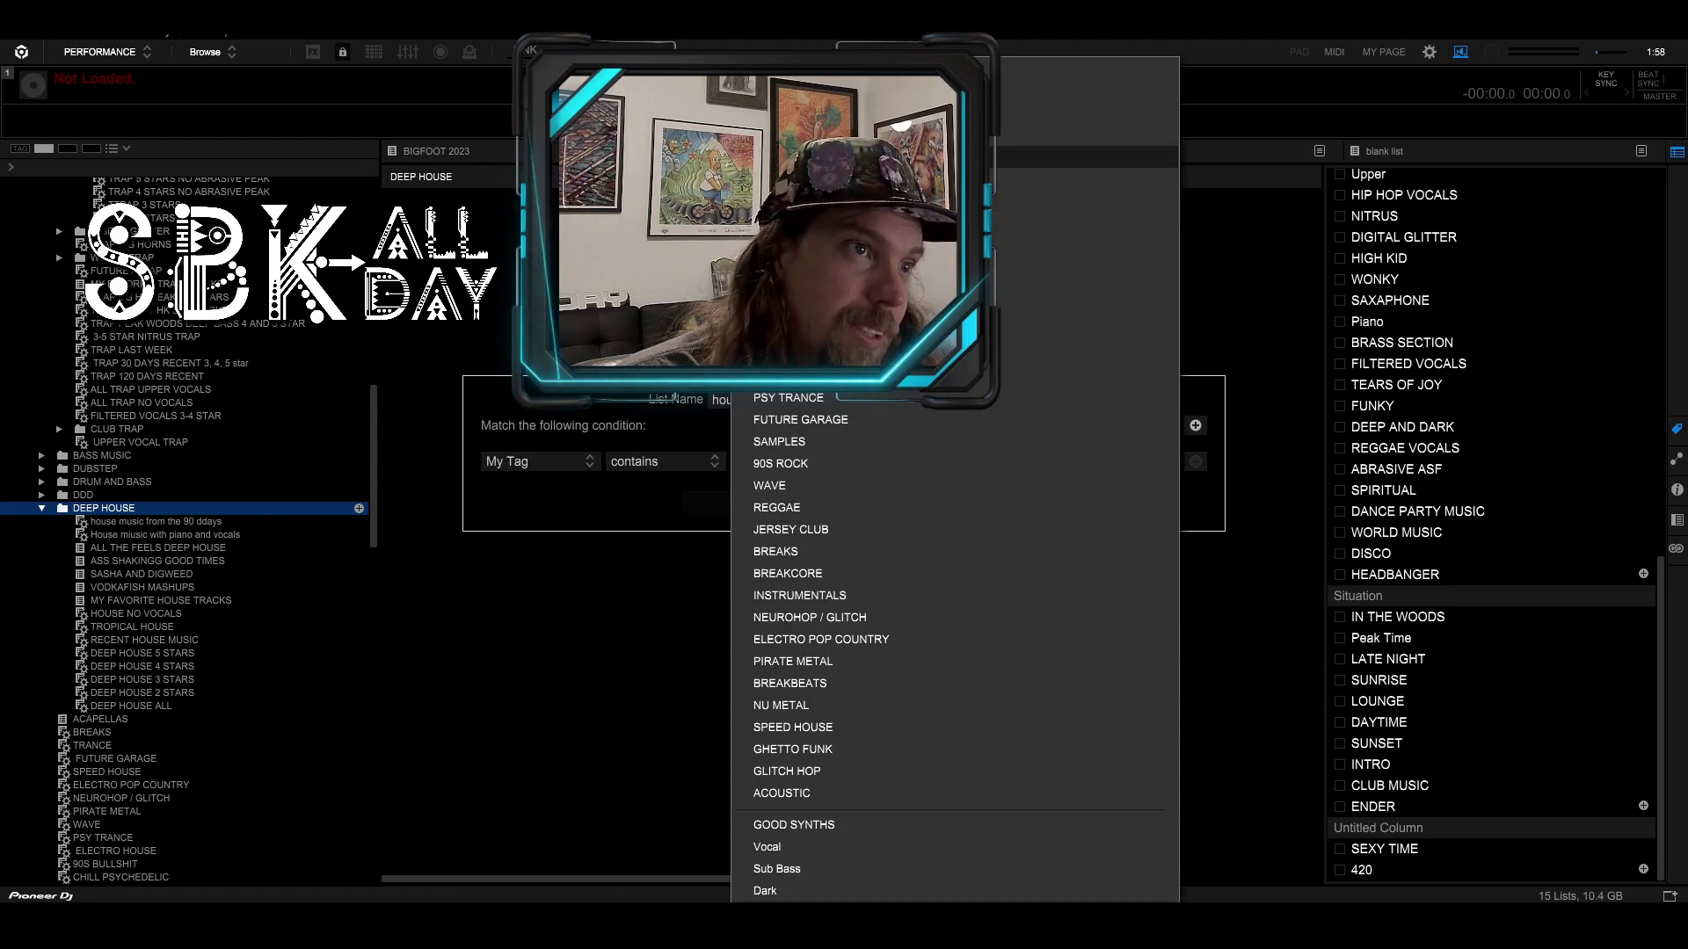
{"action": "left_click", "coordinate": [791, 376]}
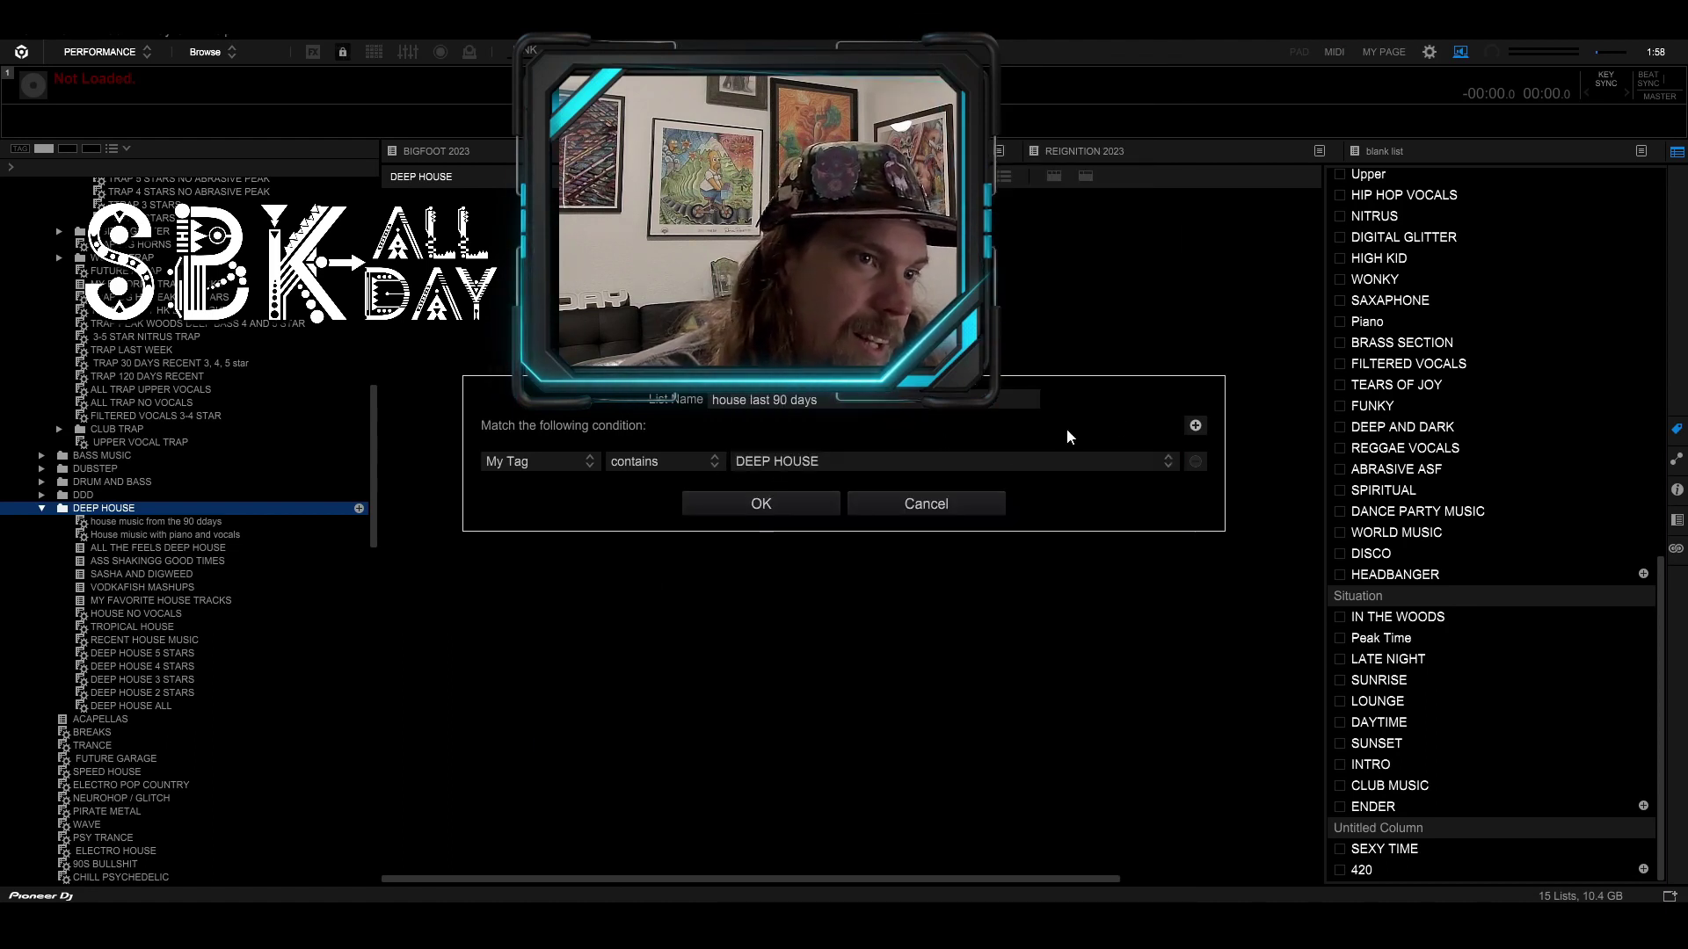
Step: Add the condition Date Added is in the last 90 days and save the playlist
{"action": "left_click", "coordinate": [1194, 426]}
{"action": "left_click", "coordinate": [557, 465]}
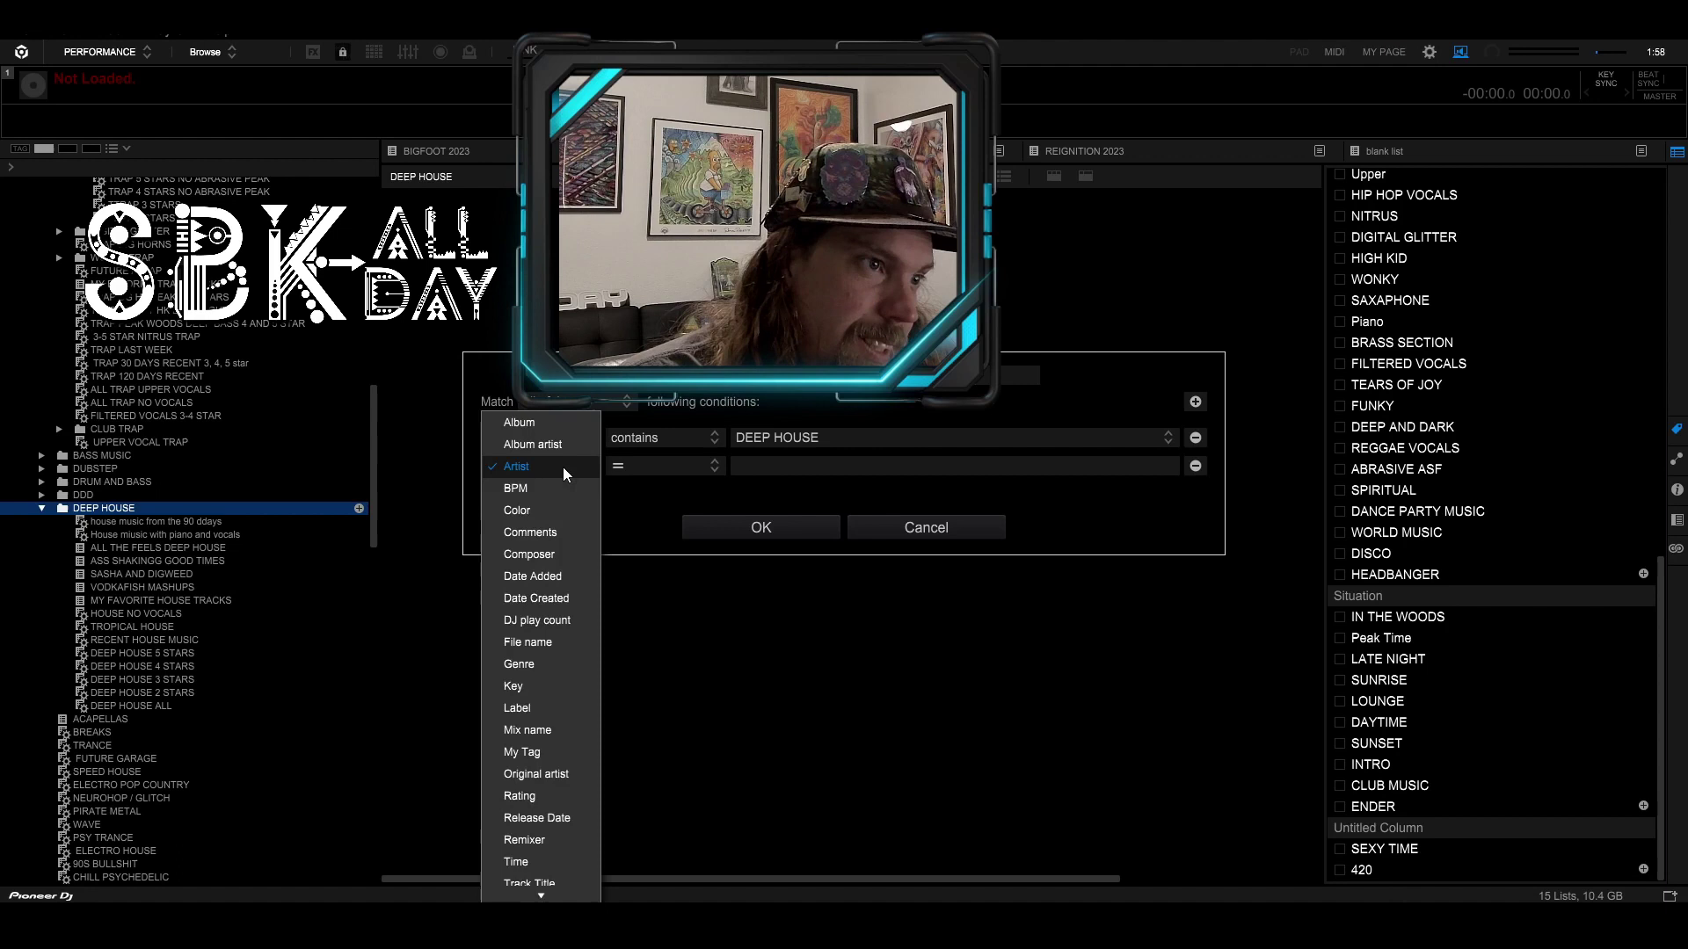
{"action": "left_click", "coordinate": [533, 577]}
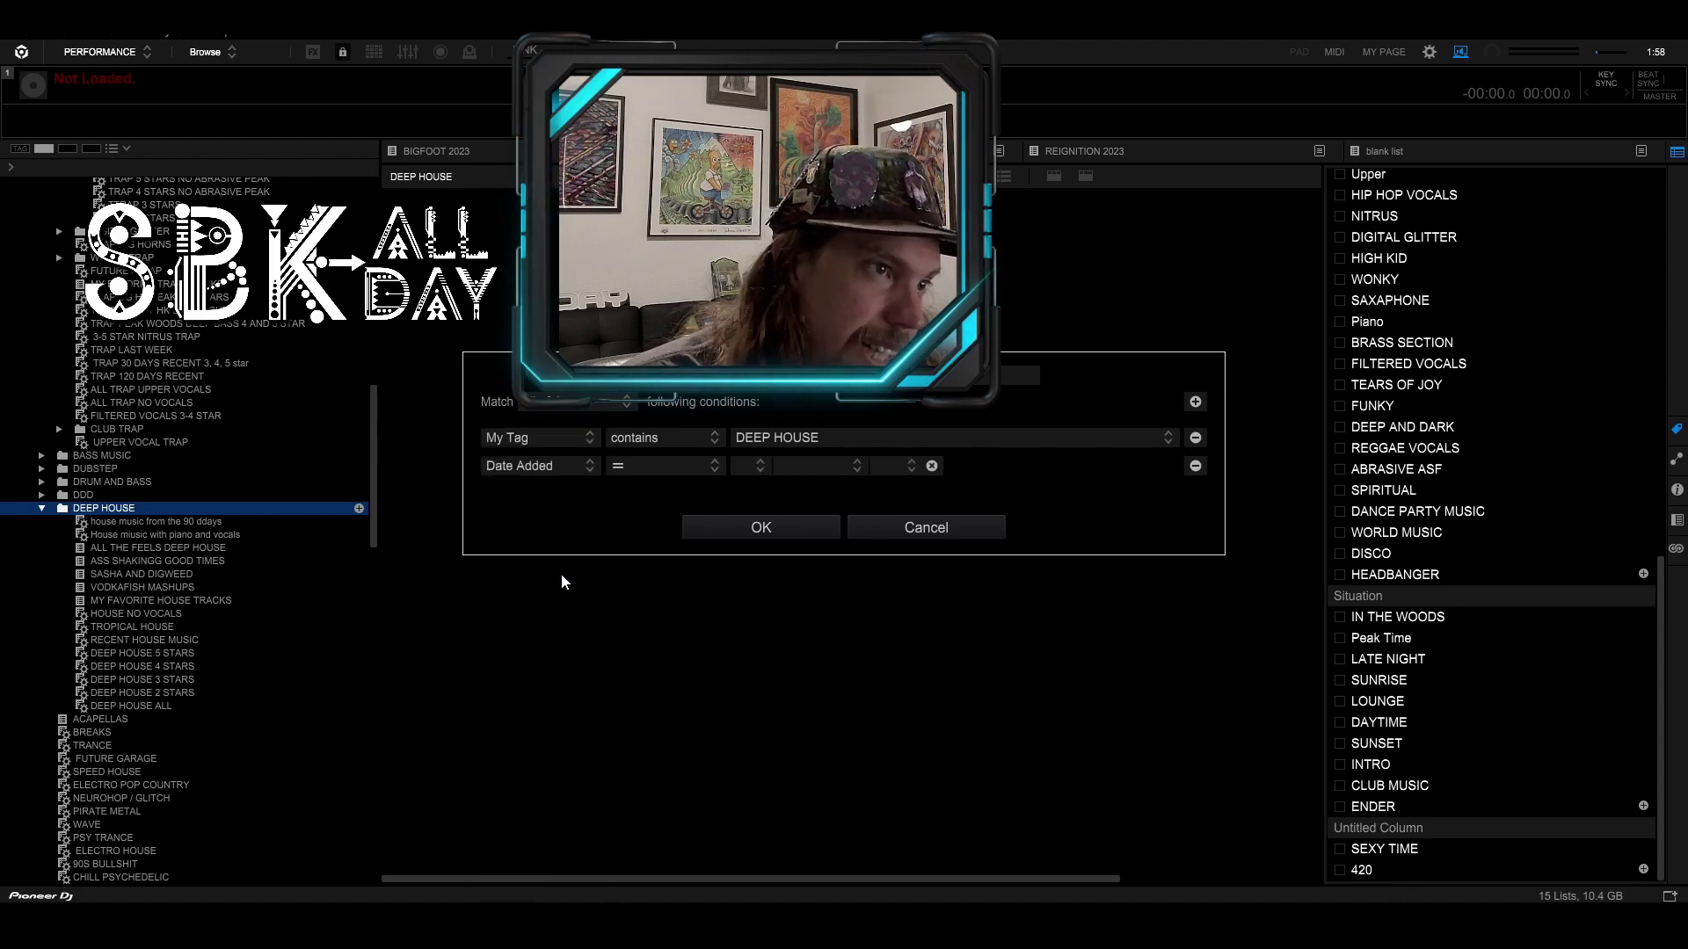
{"action": "left_click", "coordinate": [713, 466]}
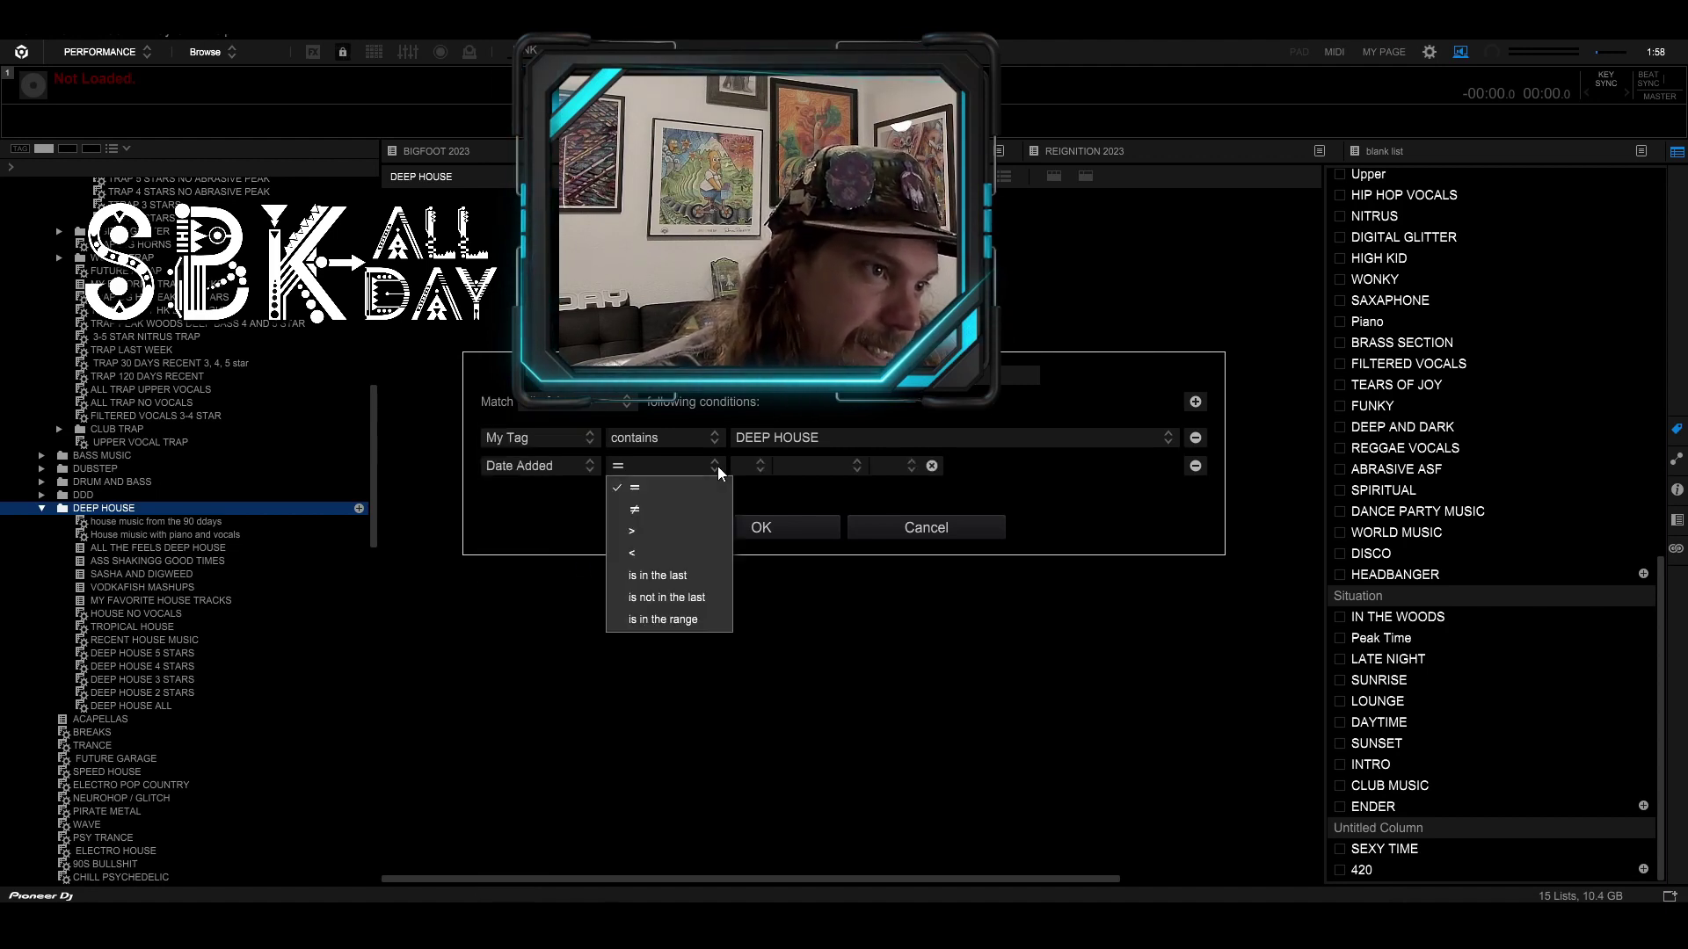
{"action": "left_click", "coordinate": [658, 576]}
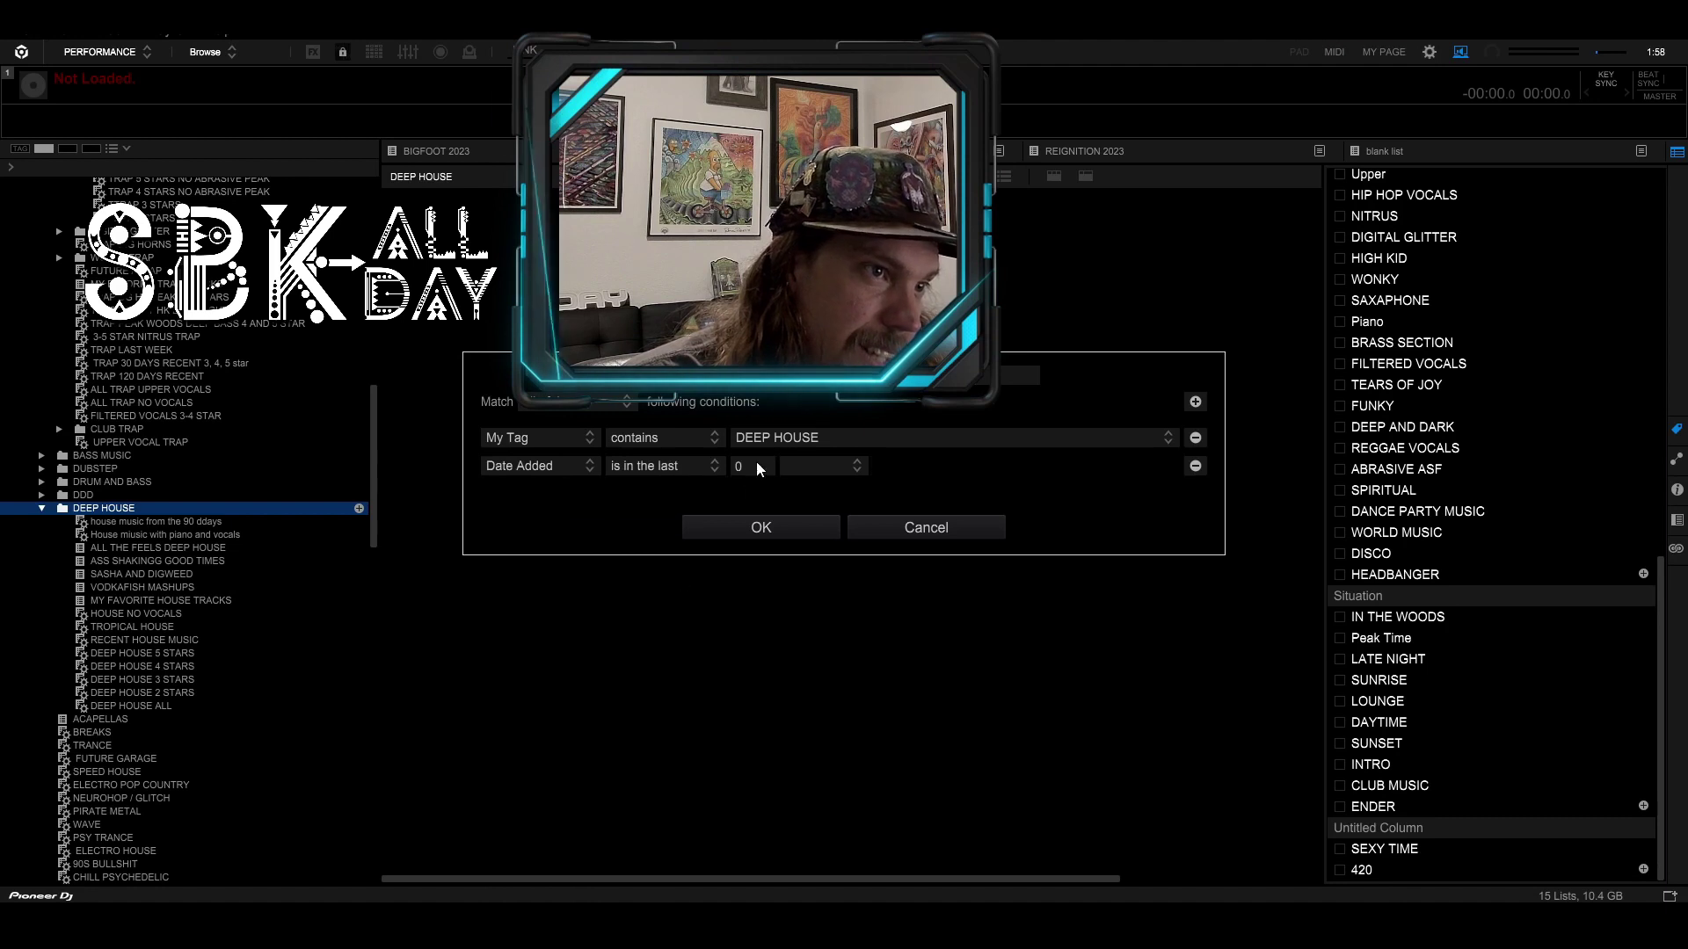
{"action": "type", "text": "90"}
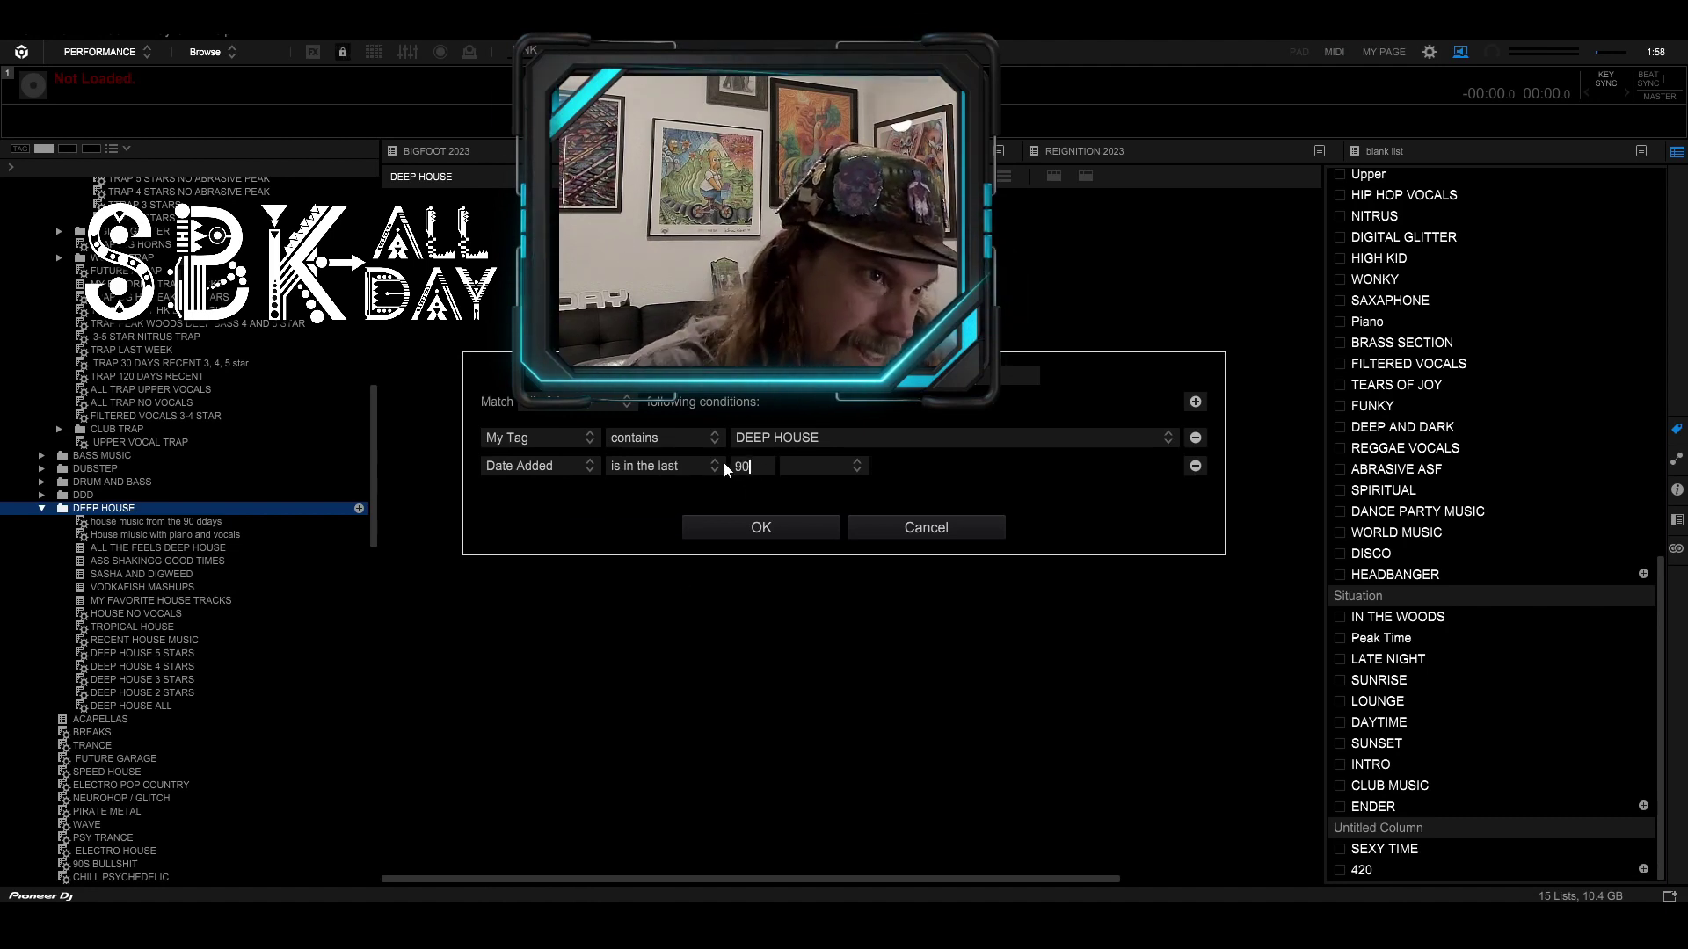
{"action": "left_click", "coordinate": [857, 467]}
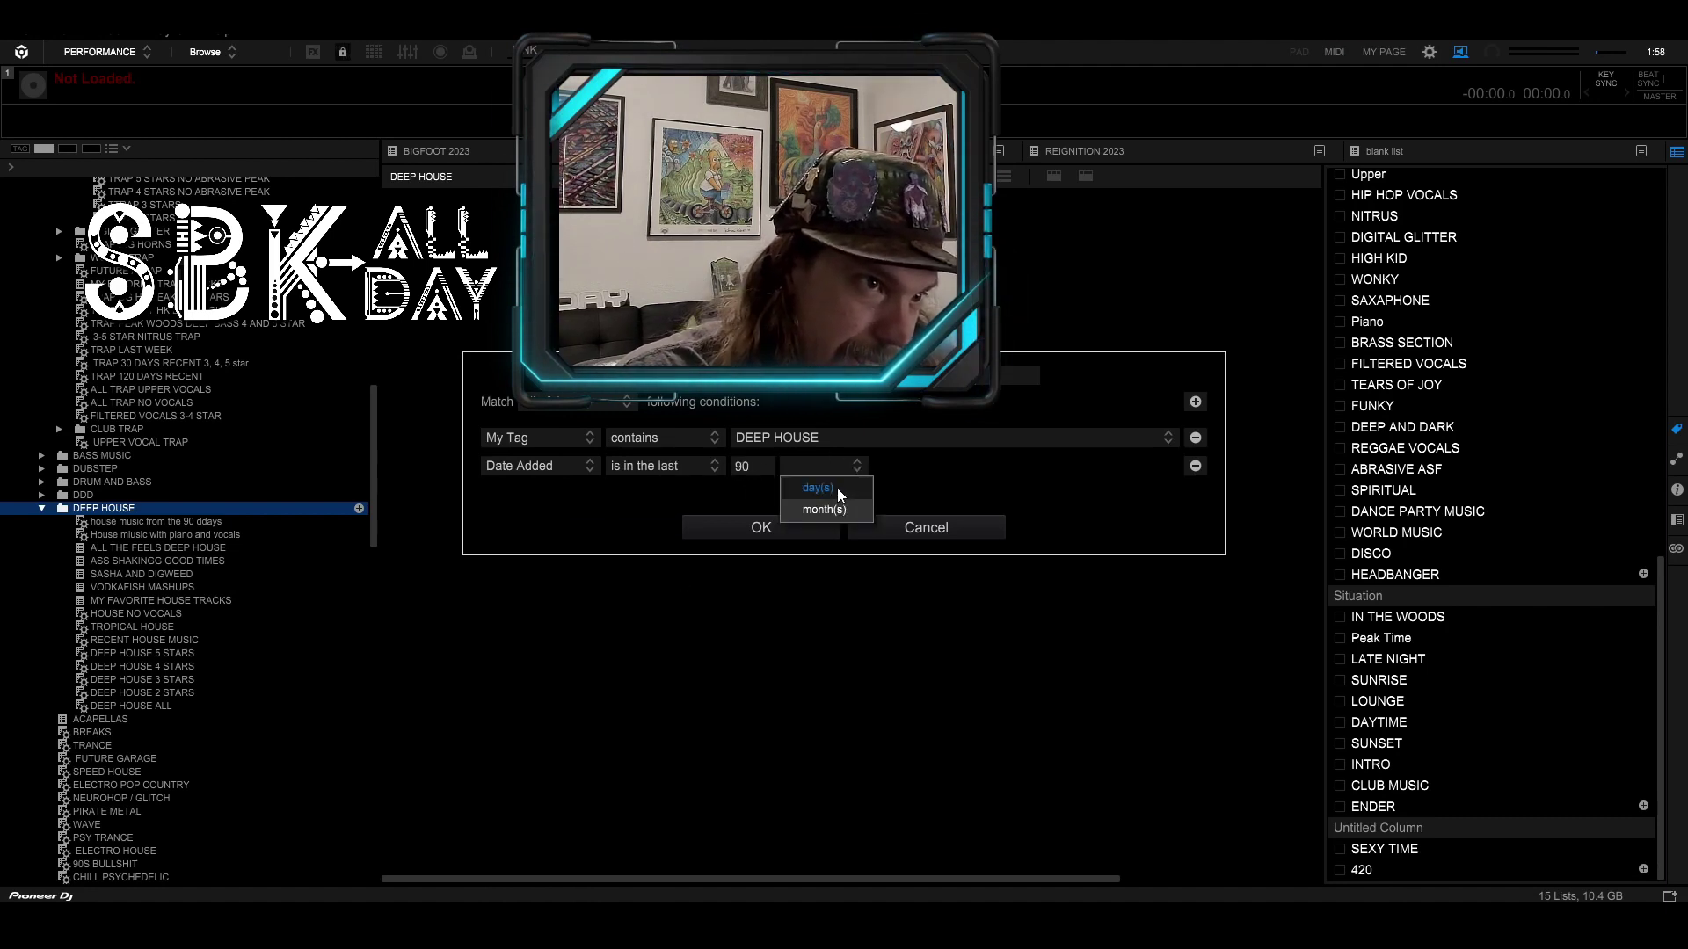
{"action": "left_click", "coordinate": [824, 489]}
{"action": "left_click", "coordinate": [761, 528]}
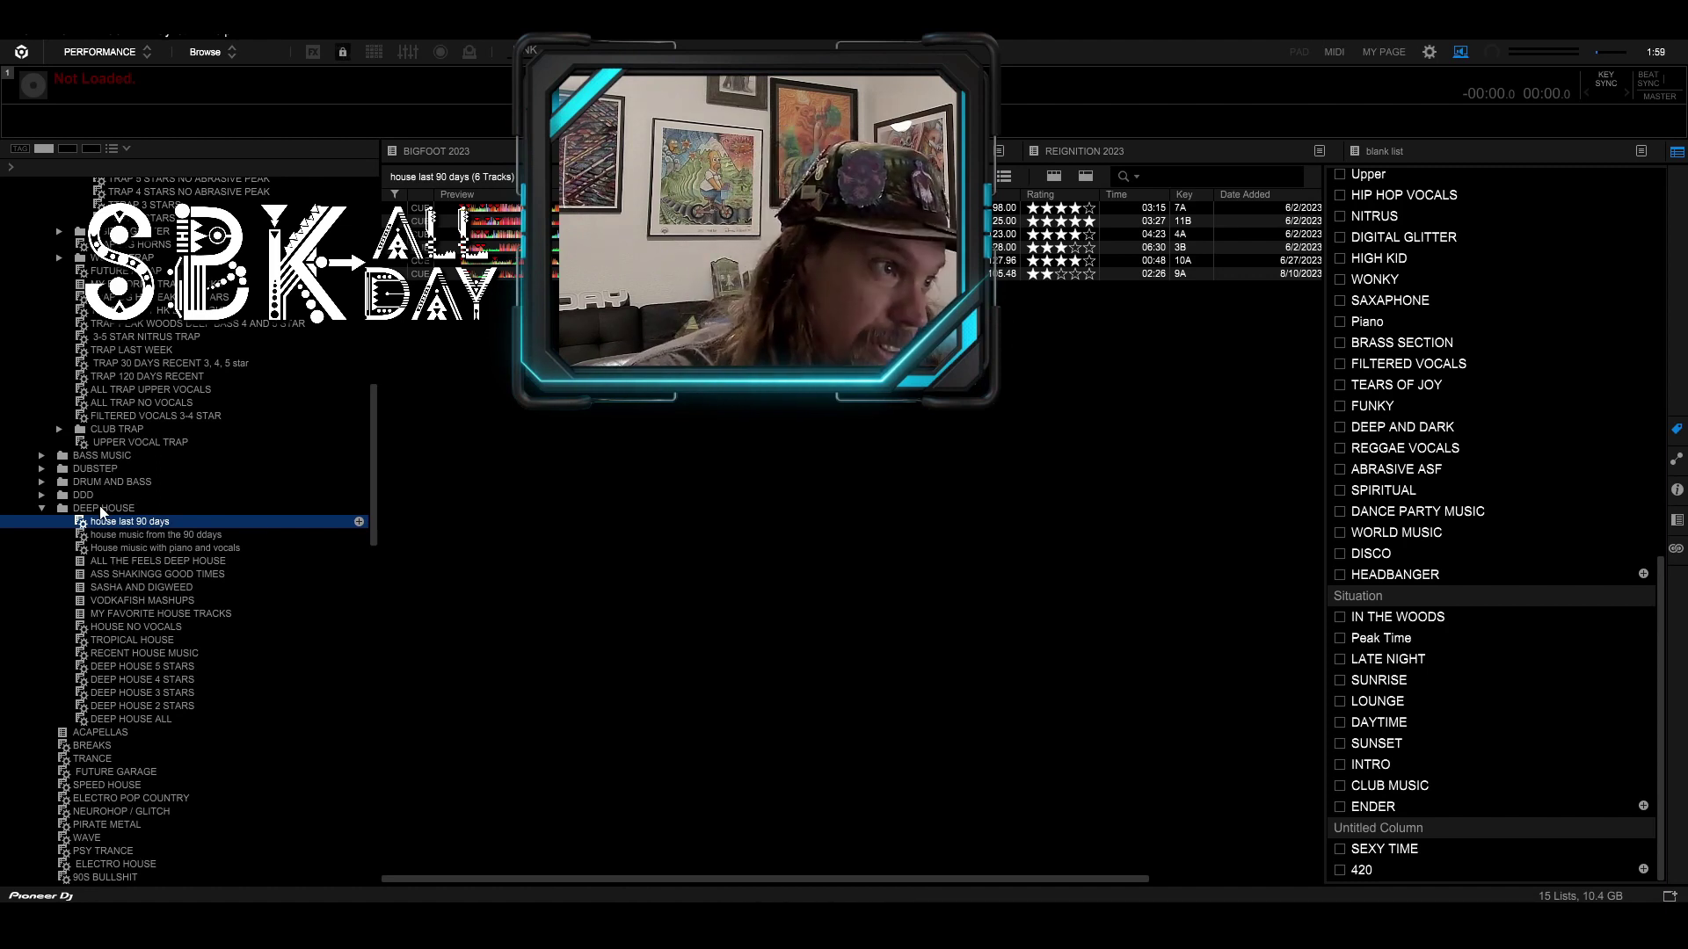
Step: Start another intelligent playlist in DEEP HOUSE, view its field list, then cancel it
{"action": "right_click", "coordinate": [102, 508]}
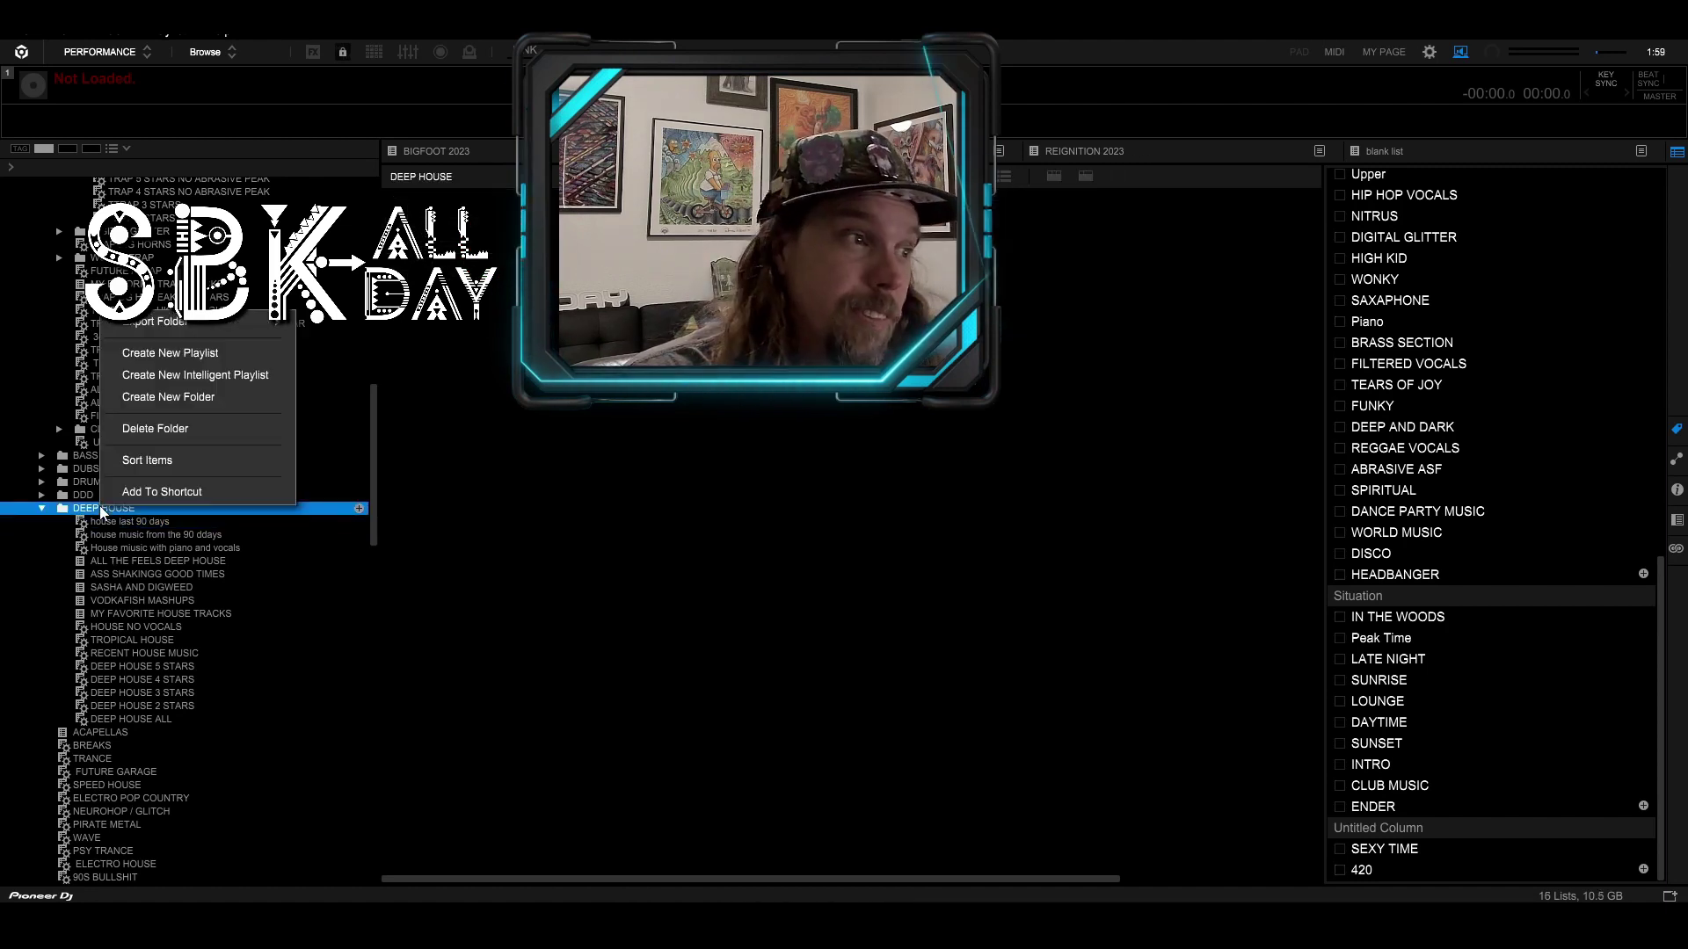
{"action": "left_click", "coordinate": [244, 386]}
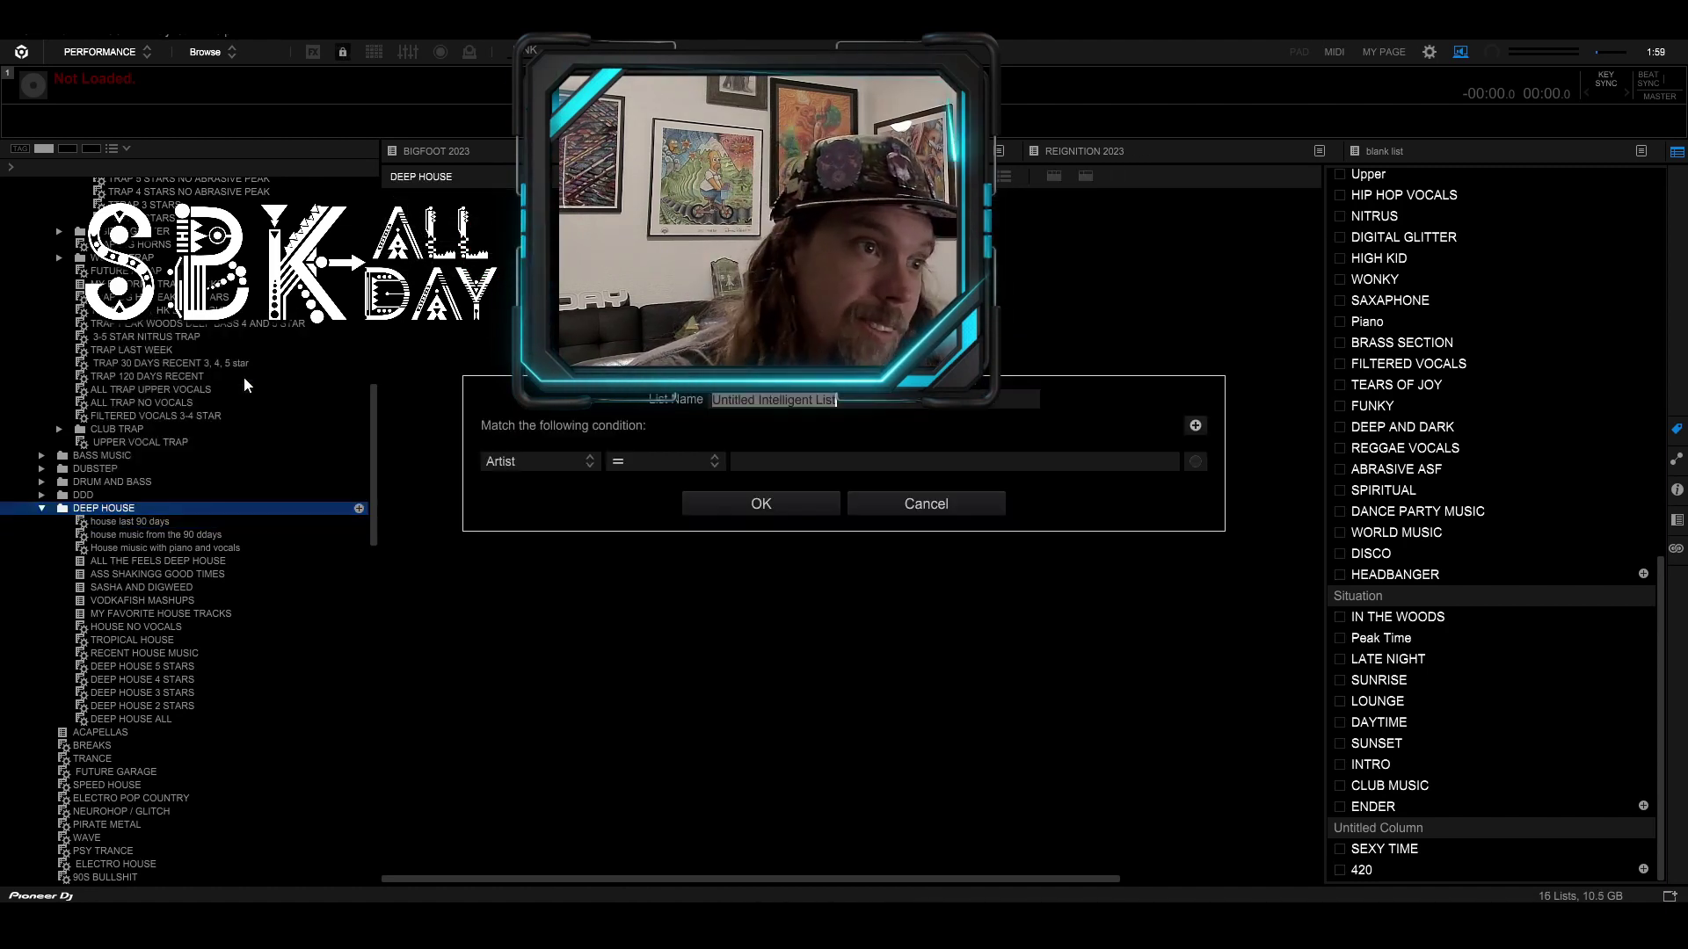
{"action": "left_click", "coordinate": [588, 462]}
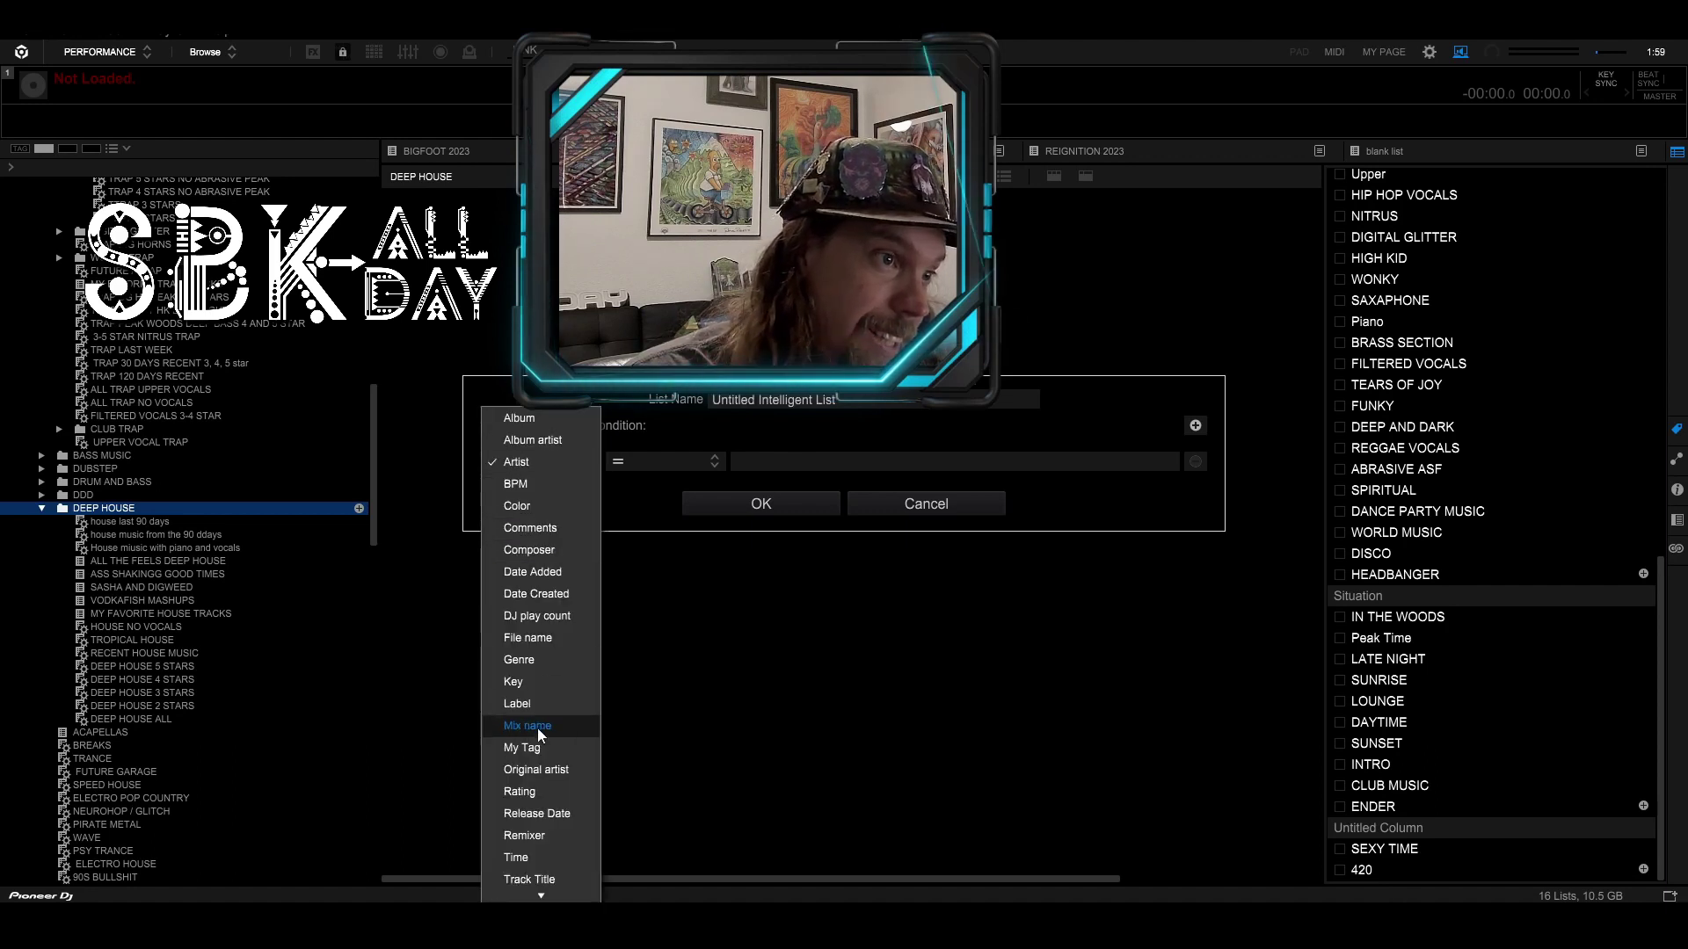
{"action": "scroll", "coordinate": [542, 870], "scroll_direction": "down", "scroll_amount": 1}
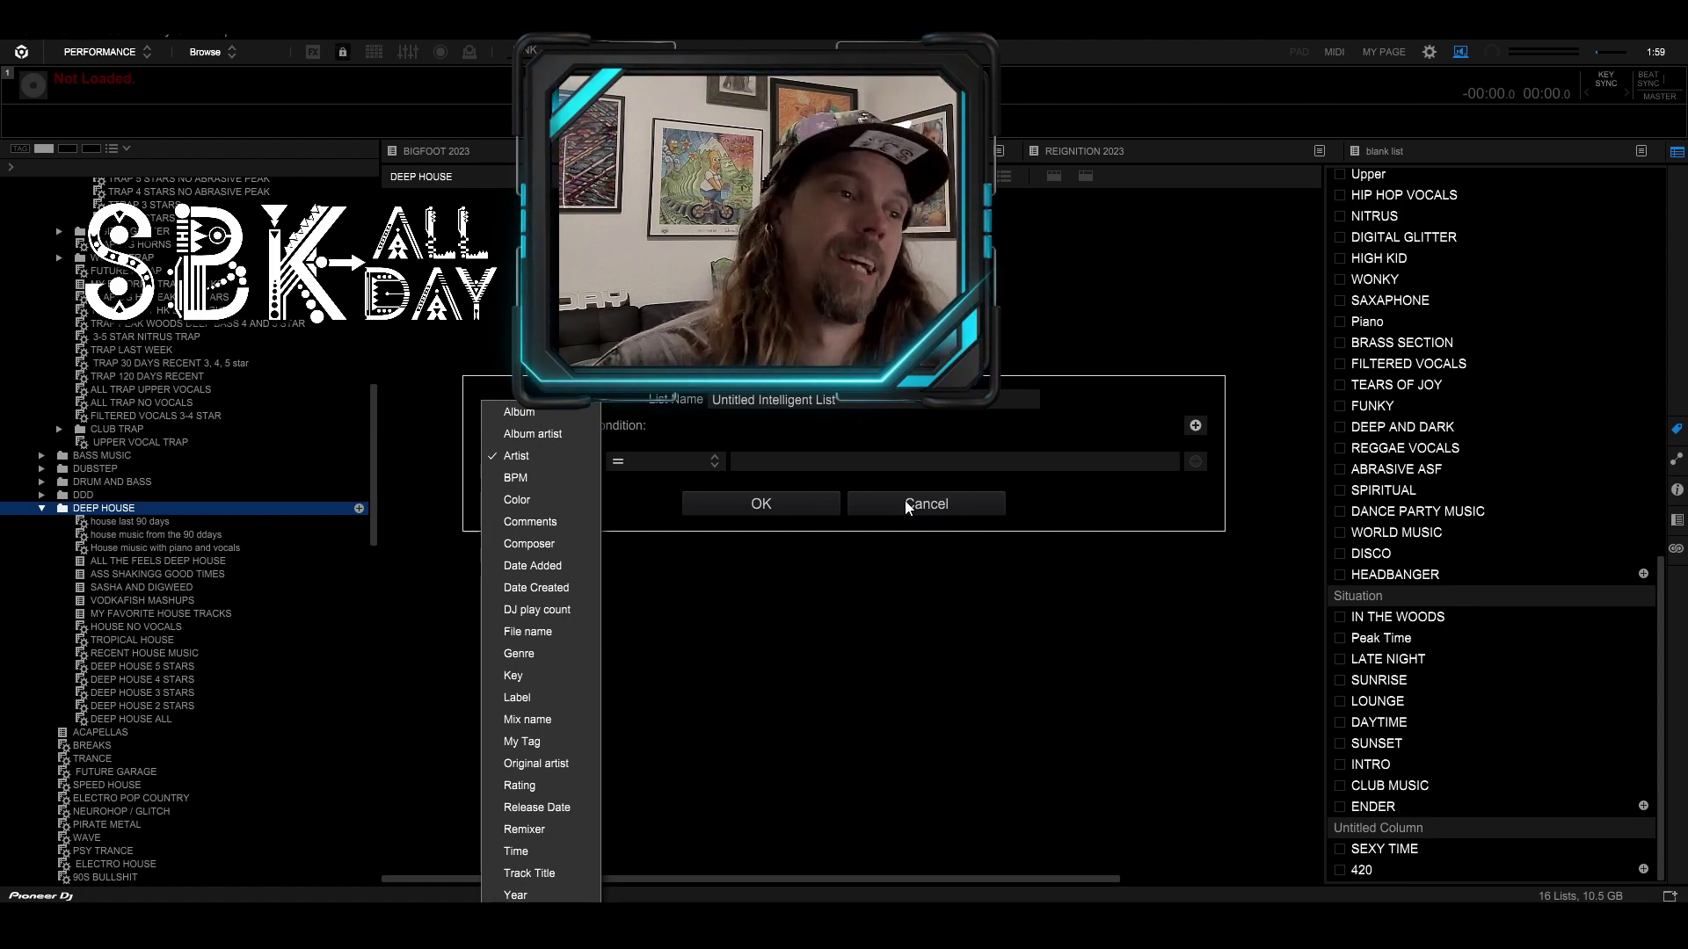
{"action": "left_click", "coordinate": [902, 507]}
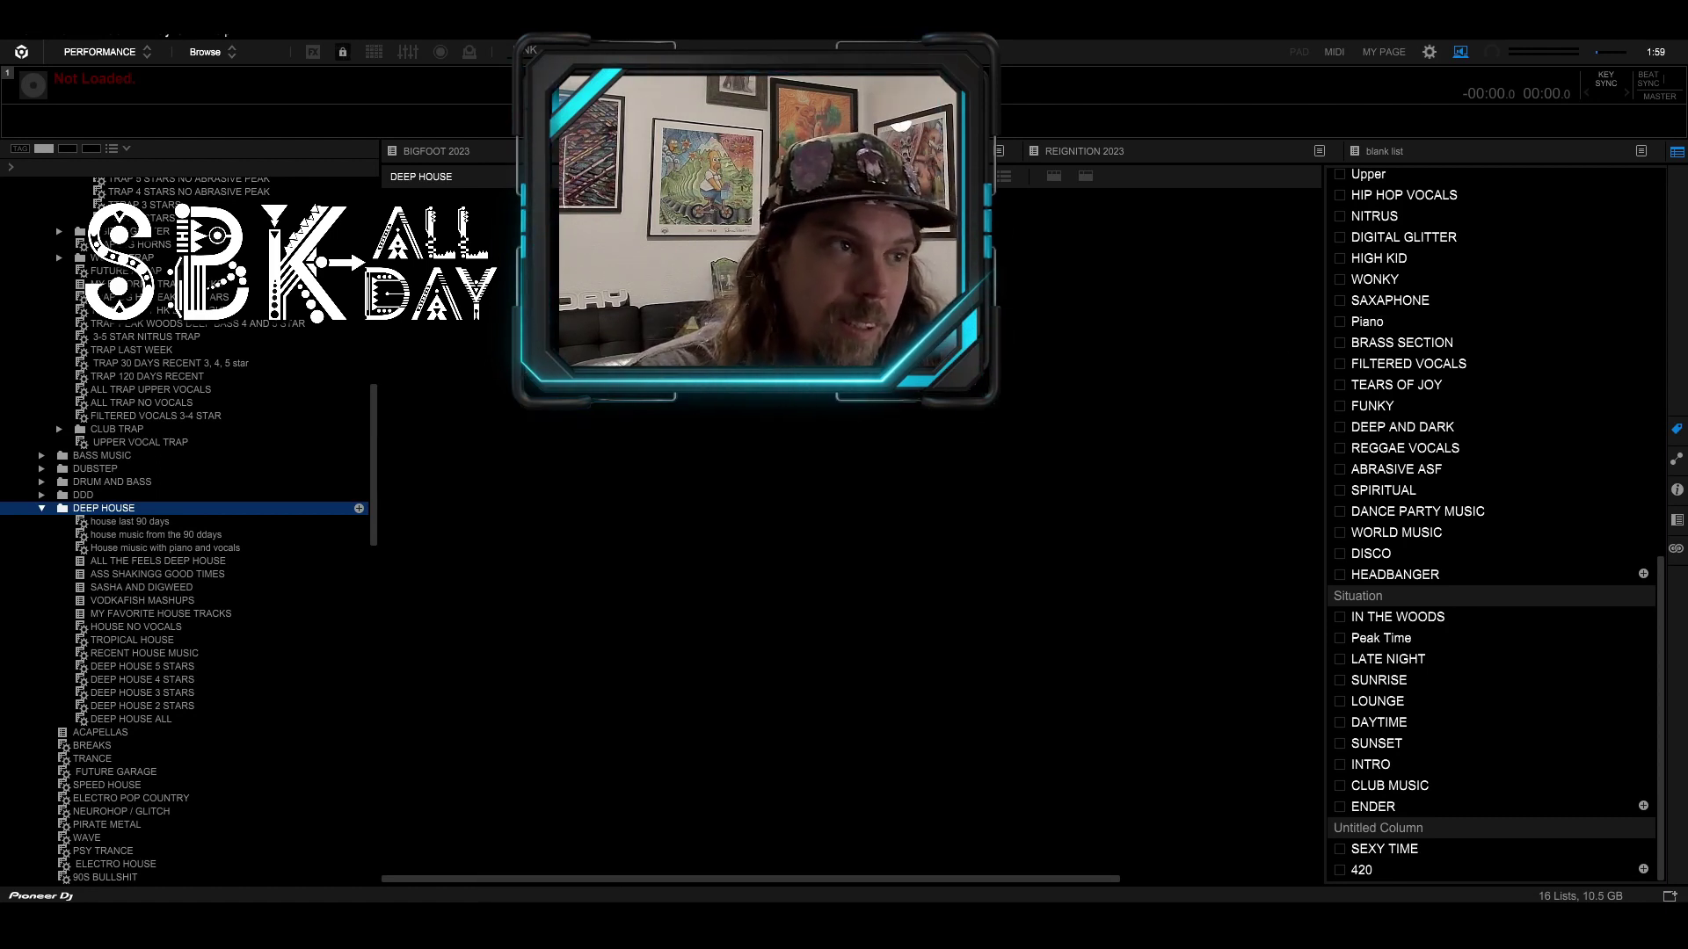
{"action": "scroll", "coordinate": [1451, 376], "scroll_direction": "up", "scroll_amount": 5}
{"action": "scroll", "coordinate": [1450, 375], "scroll_direction": "up", "scroll_amount": 5}
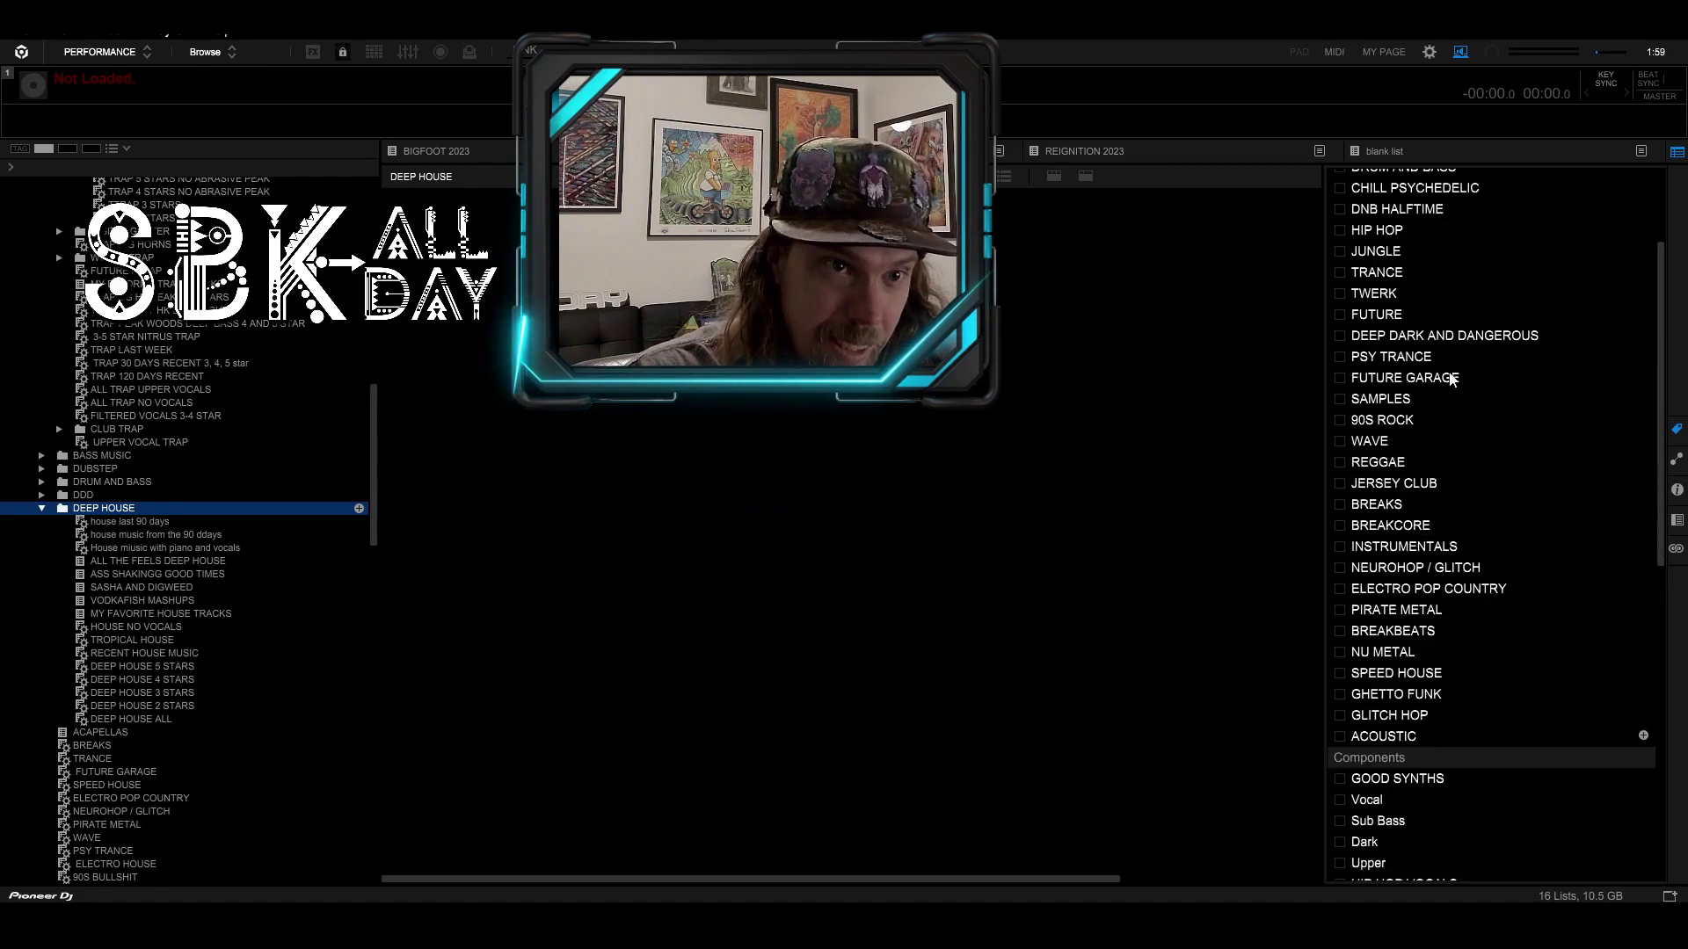
{"action": "scroll", "coordinate": [1451, 375], "scroll_direction": "up", "scroll_amount": 5}
{"action": "scroll", "coordinate": [1451, 375], "scroll_direction": "down", "scroll_amount": 5}
{"action": "scroll", "coordinate": [1437, 501], "scroll_direction": "down", "scroll_amount": 5}
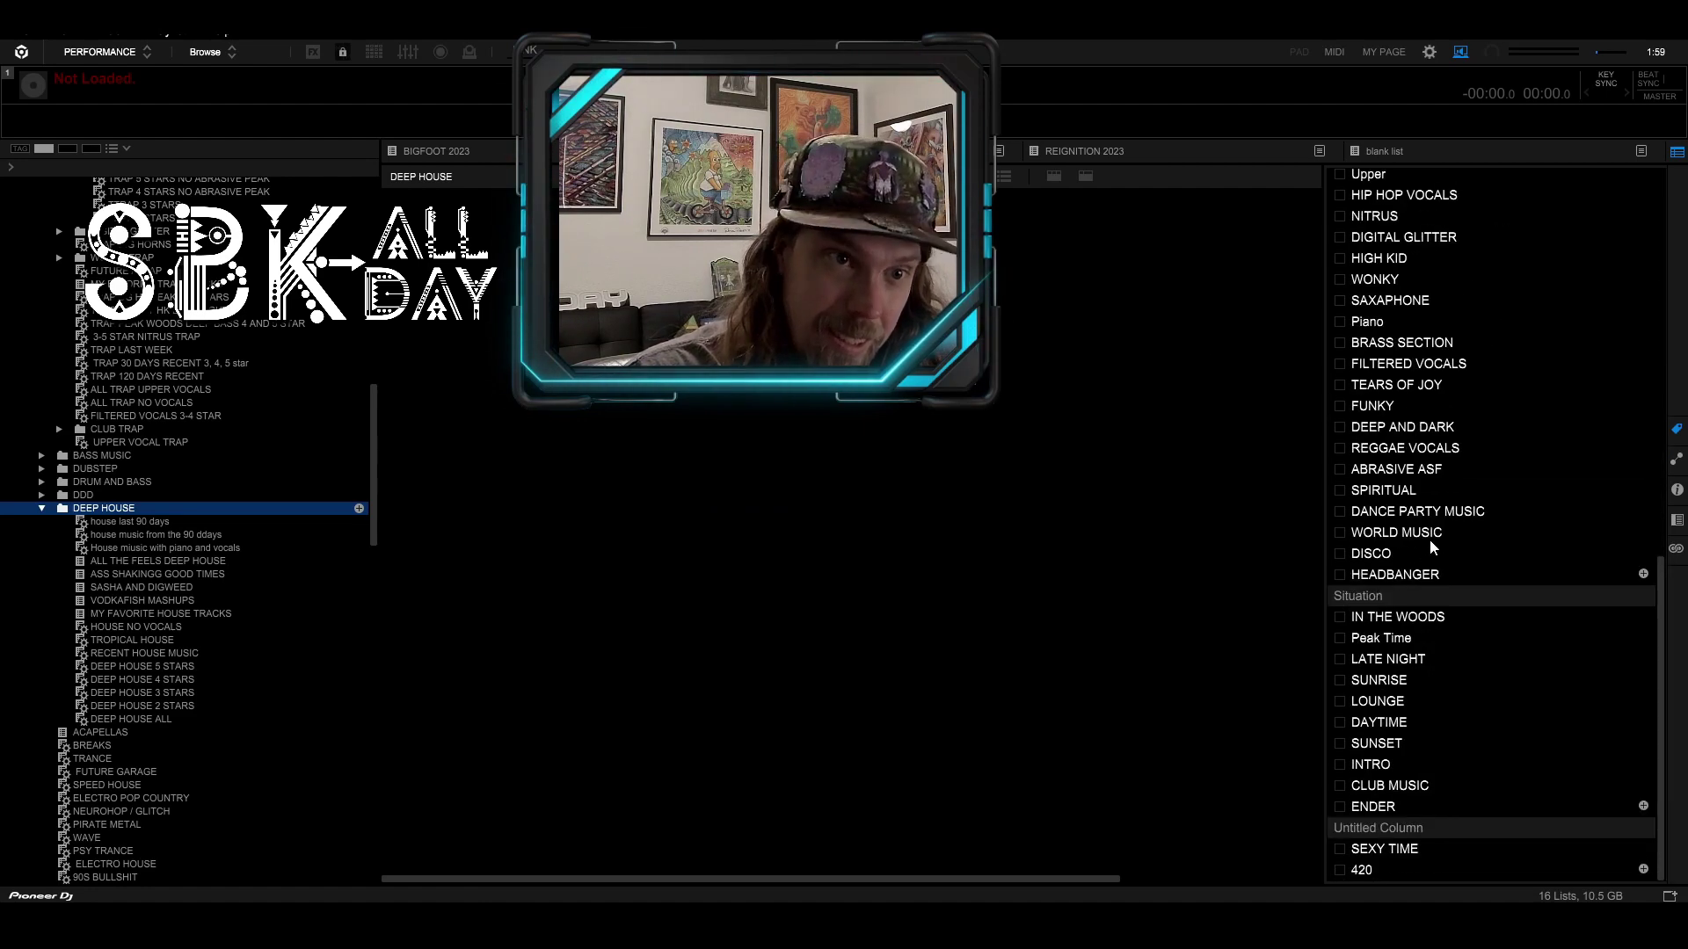